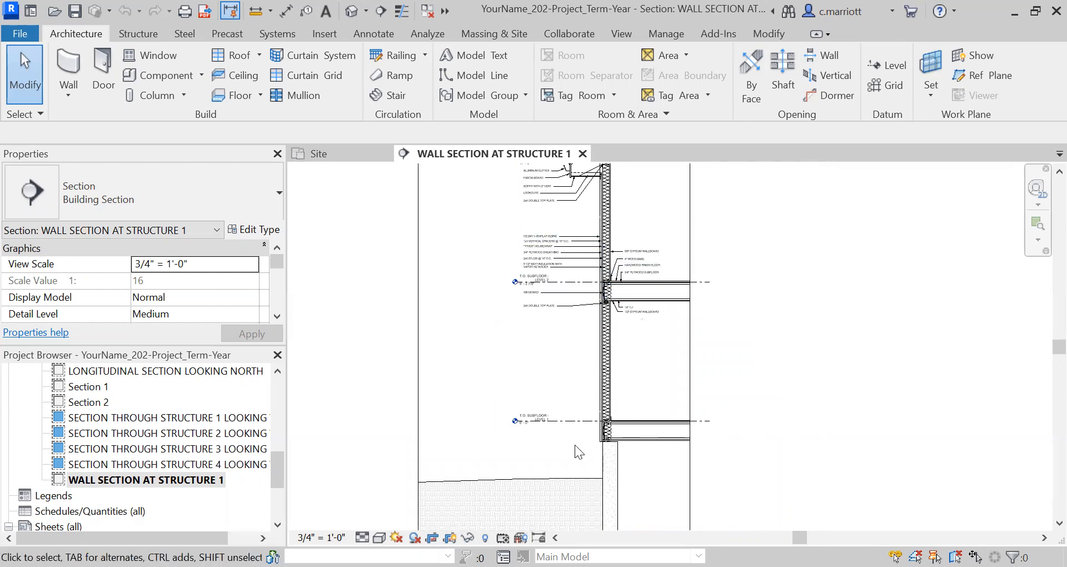
Open the layer structure of the Retaining - 12" Concrete foundation wall's type for editing
scroll(604, 443, "up", 5)
scroll(617, 443, "up", 1)
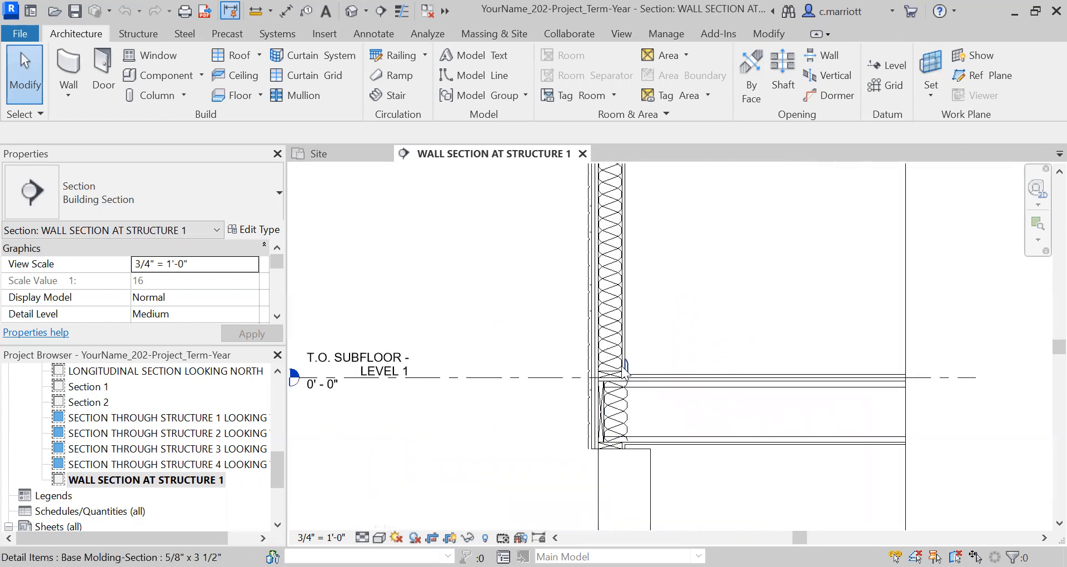
scroll(595, 475, "down", 3)
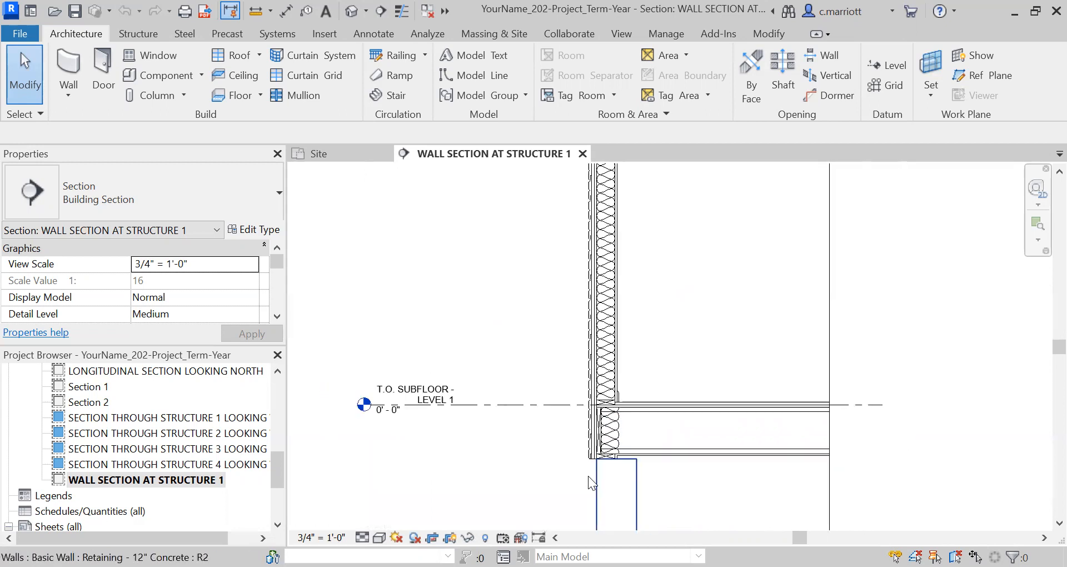
middle_click_drag(538, 388, 515, 326)
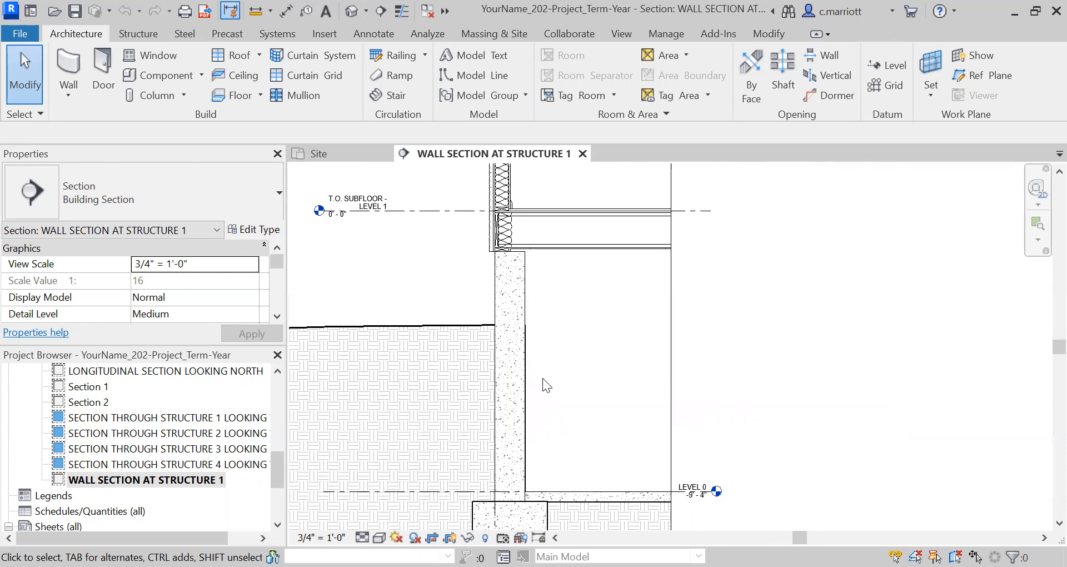
left_click(510, 270)
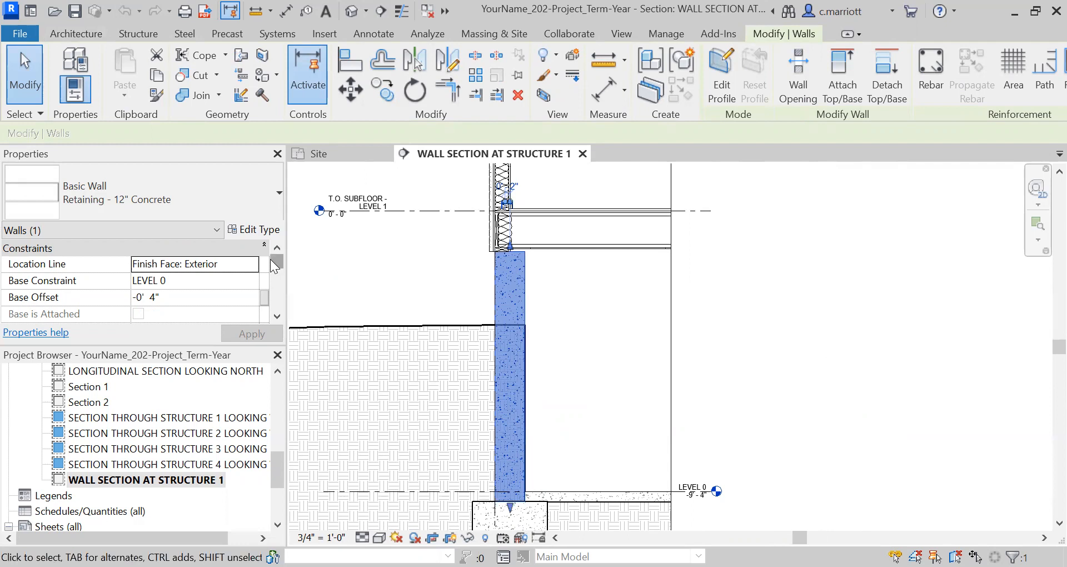
left_click(250, 234)
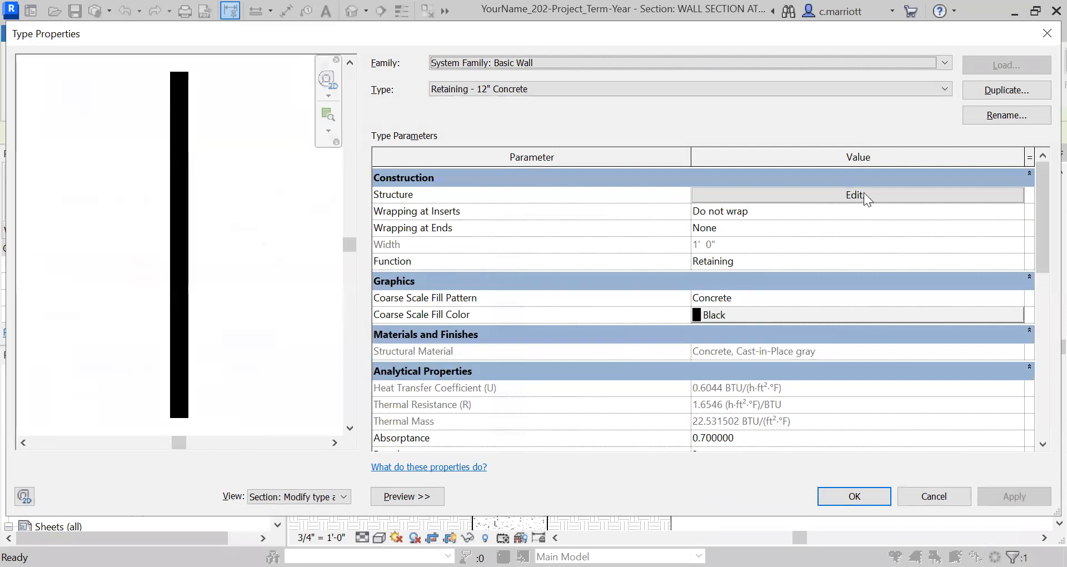
left_click(864, 192)
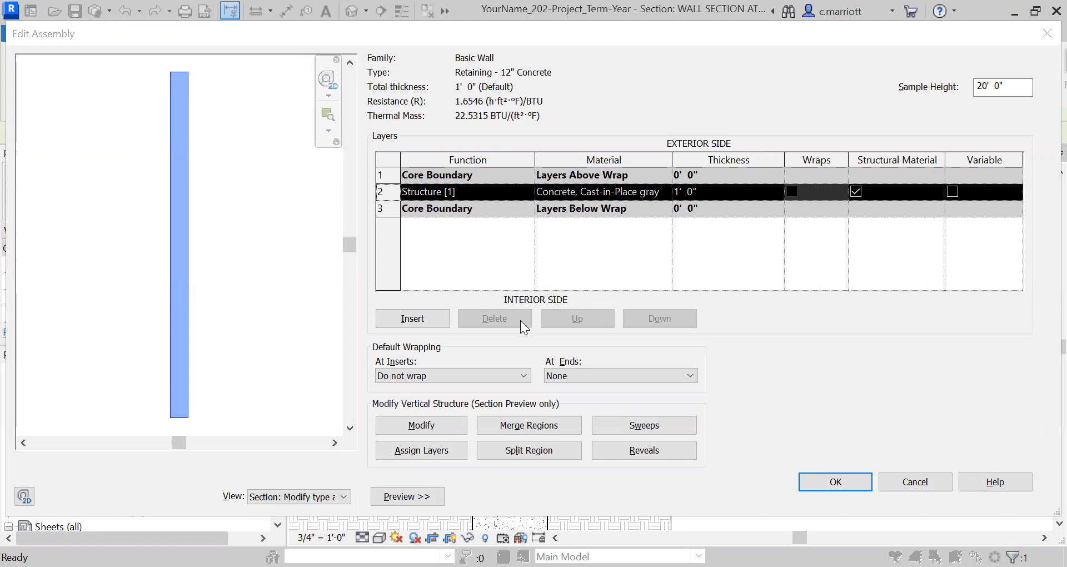
Add three new layers to the wall assembly on the interior side, outside the core boundary
left_click(429, 316)
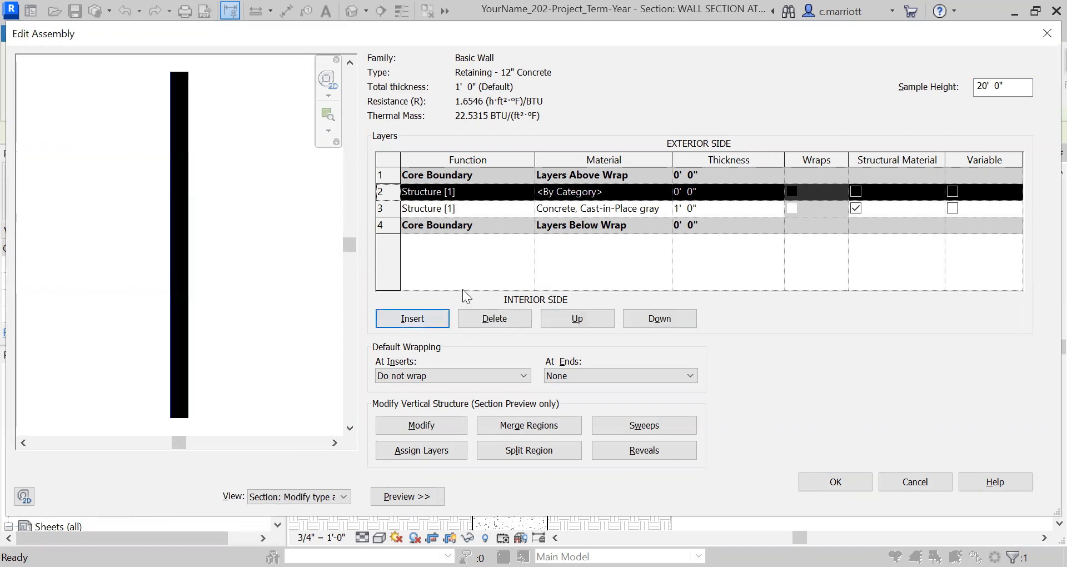
left_click(659, 321)
left_click(657, 318)
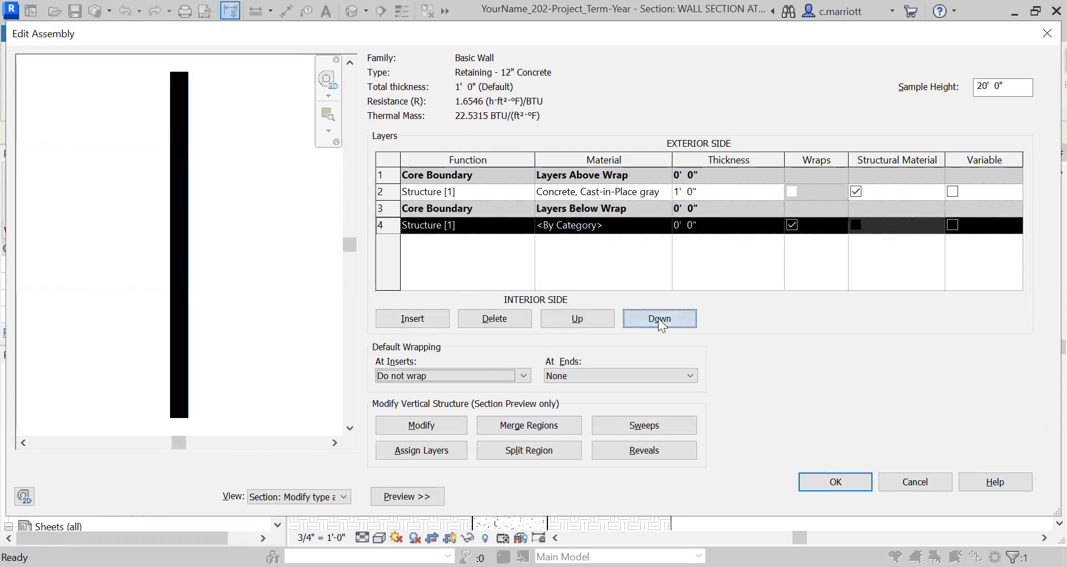
left_click(432, 322)
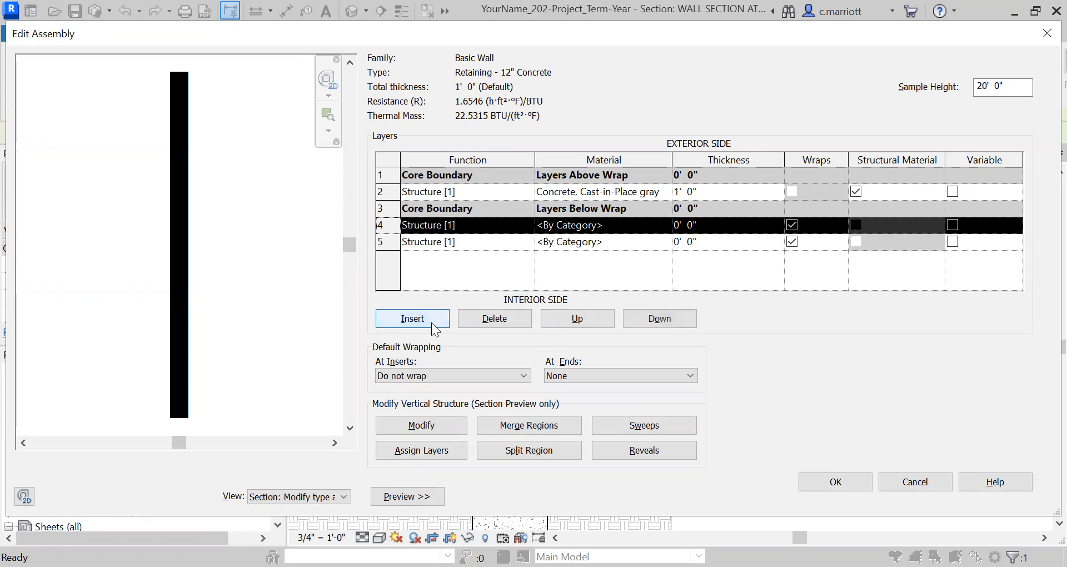
left_click(432, 322)
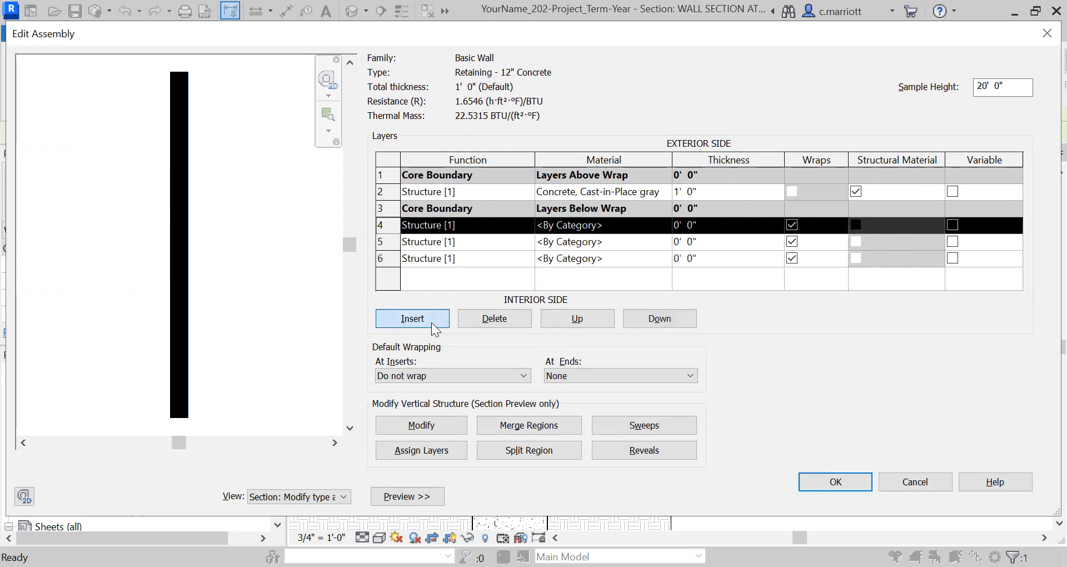
Set the innermost interior layer's function to Finish 1 [4], its material to Gypsum Wall Board and its thickness to 5/8"
left_click(503, 223)
left_click(529, 258)
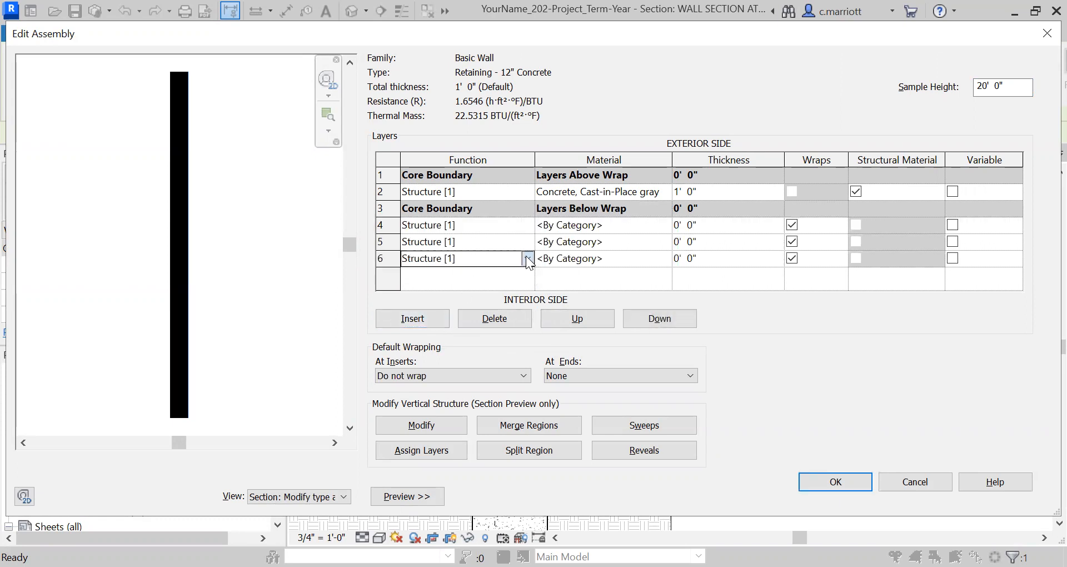
left_click(527, 258)
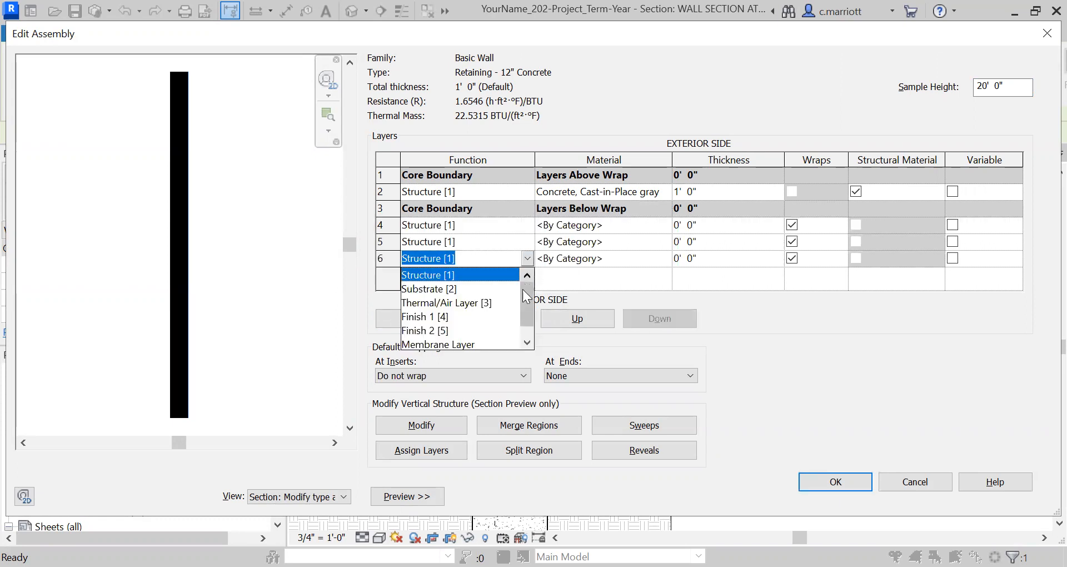
left_click(444, 315)
left_click(665, 259)
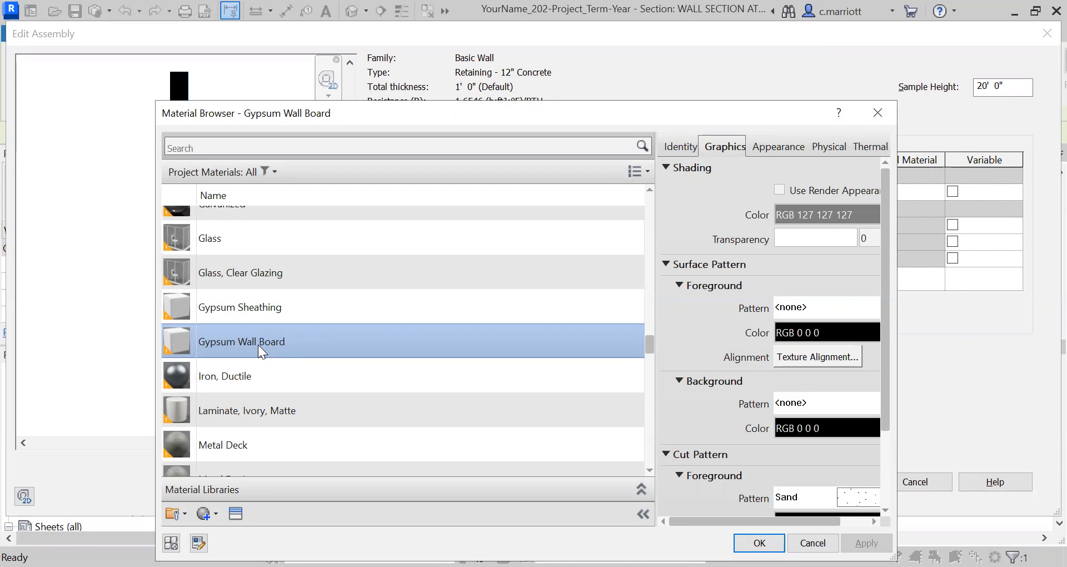
scroll(588, 466, "down", 1)
left_click(759, 543)
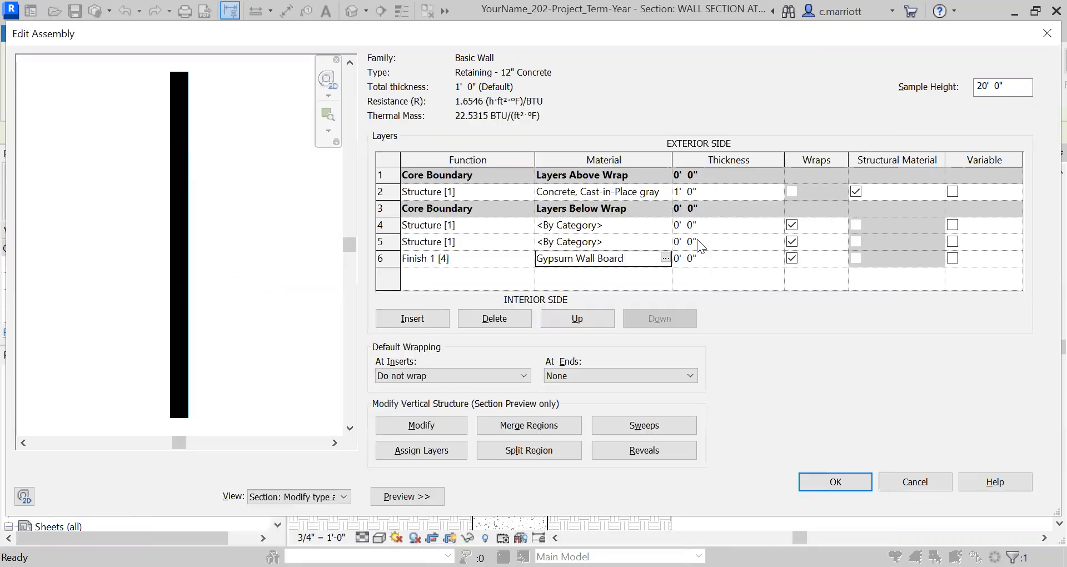
left_click(695, 261)
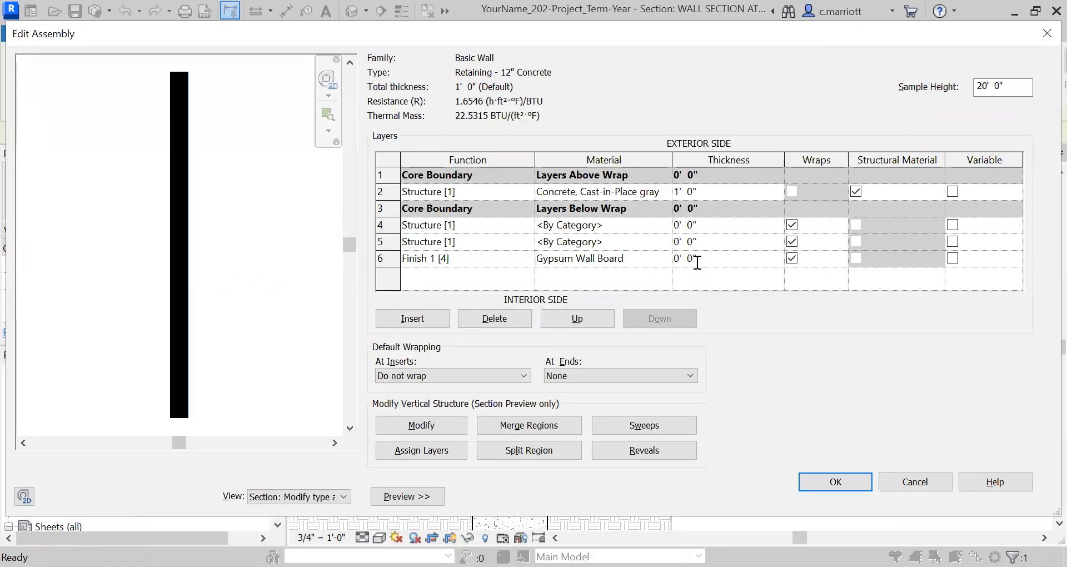
type("5/8")
left_click(648, 245)
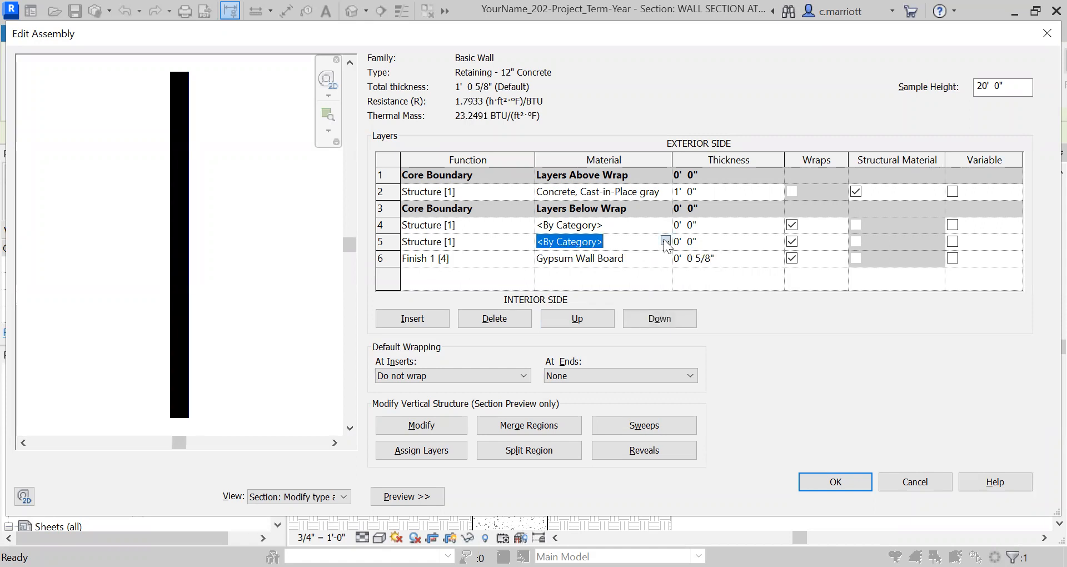
left_click(665, 241)
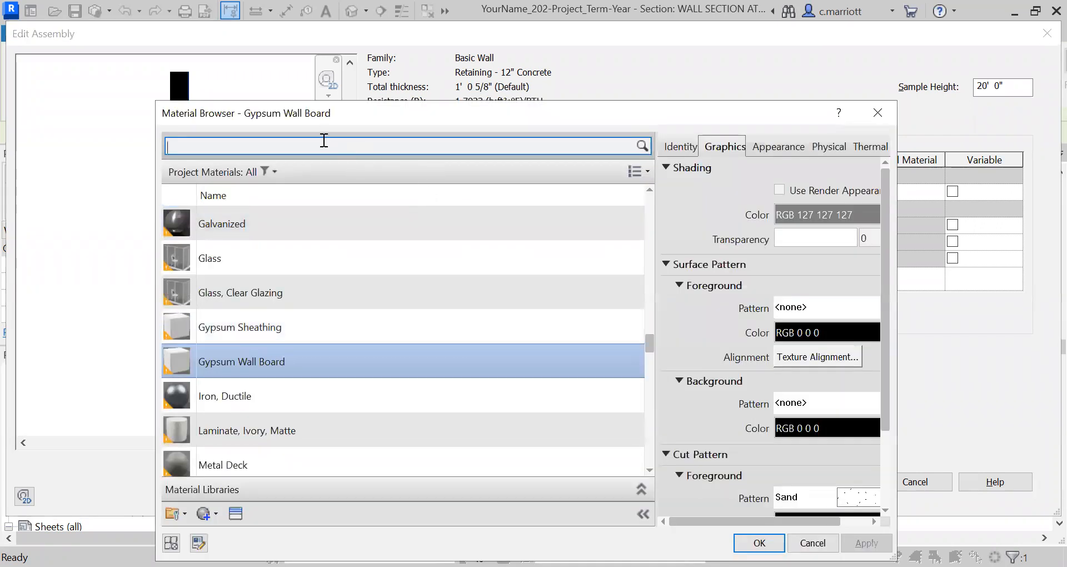
type("wood")
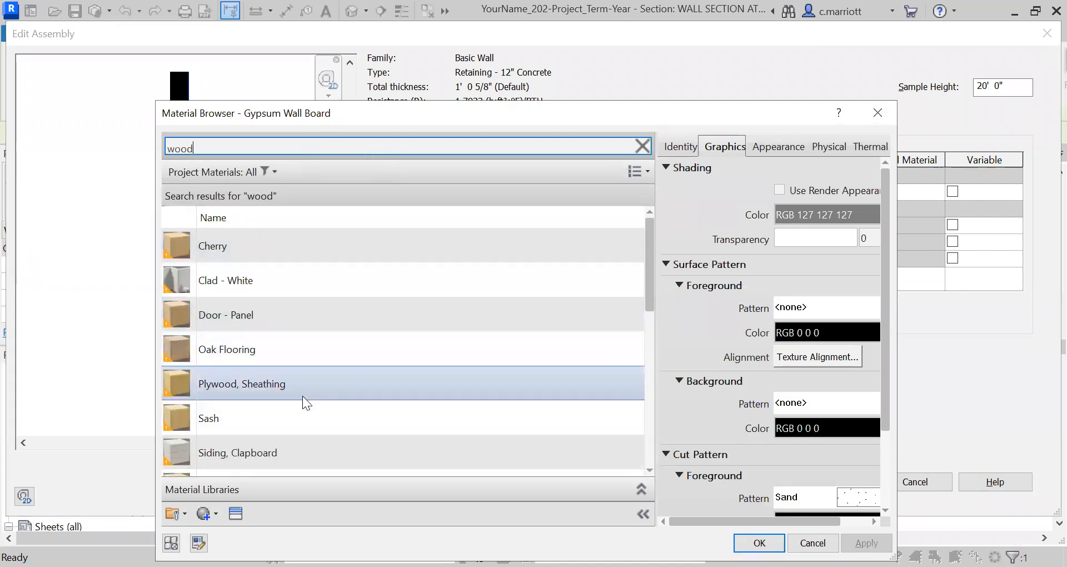
scroll(302, 396, "down", 3)
scroll(299, 399, "down", 5)
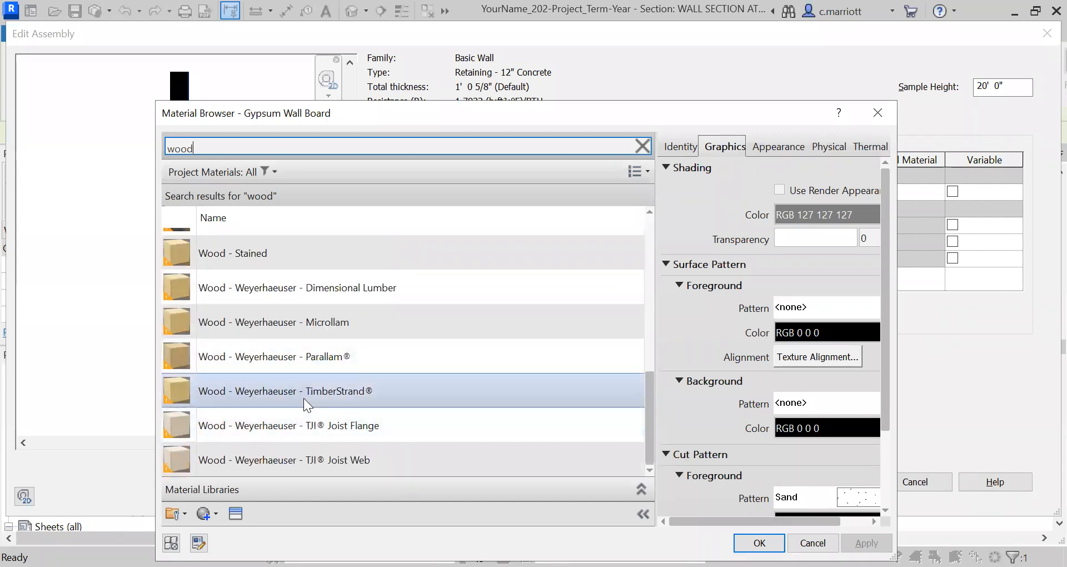
scroll(346, 375, "up", 5)
scroll(345, 371, "up", 1)
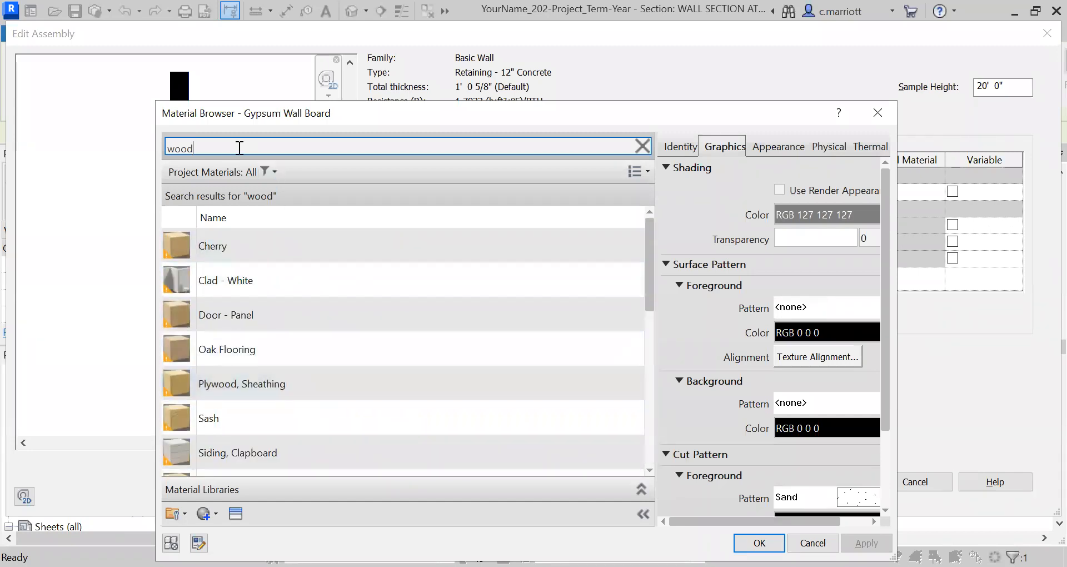
type("stud")
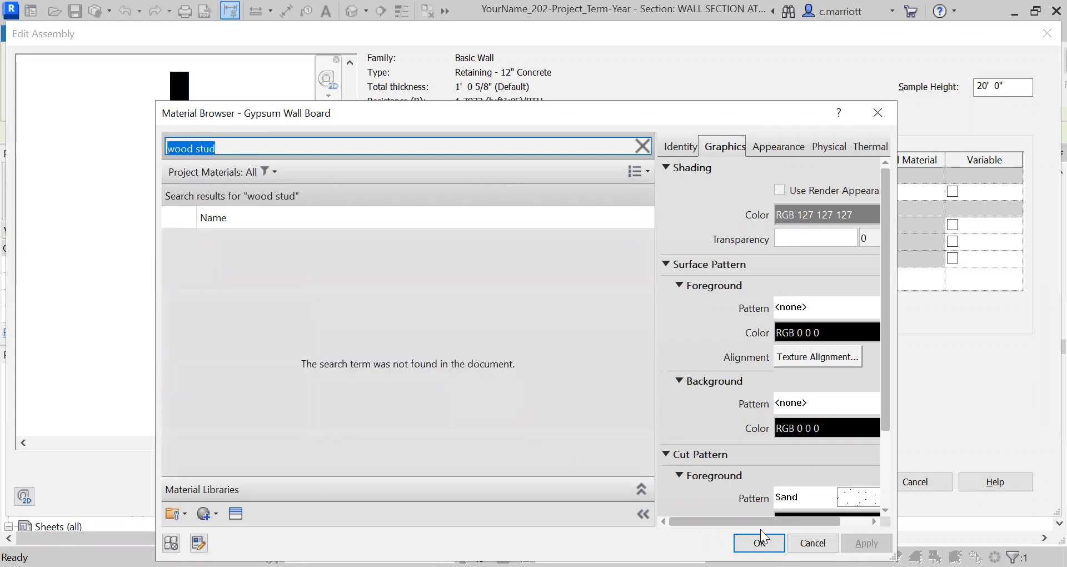
left_click(812, 542)
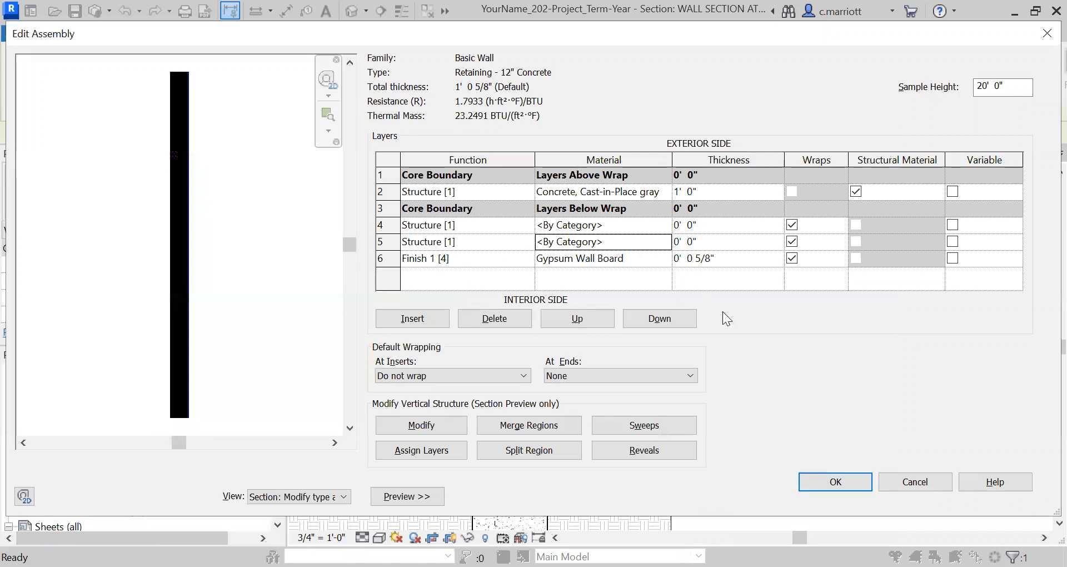
left_click(826, 483)
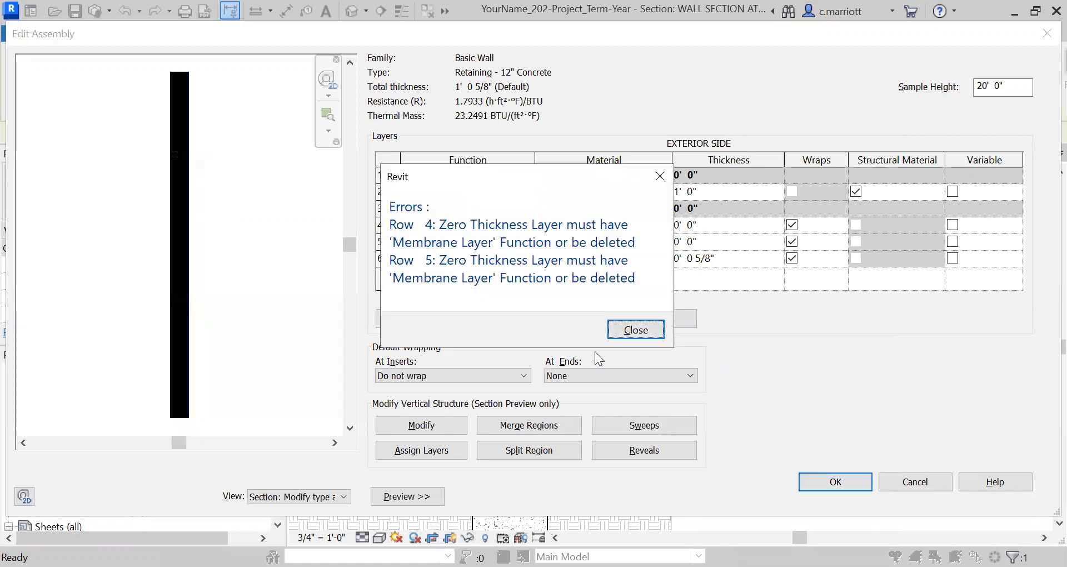
left_click(619, 333)
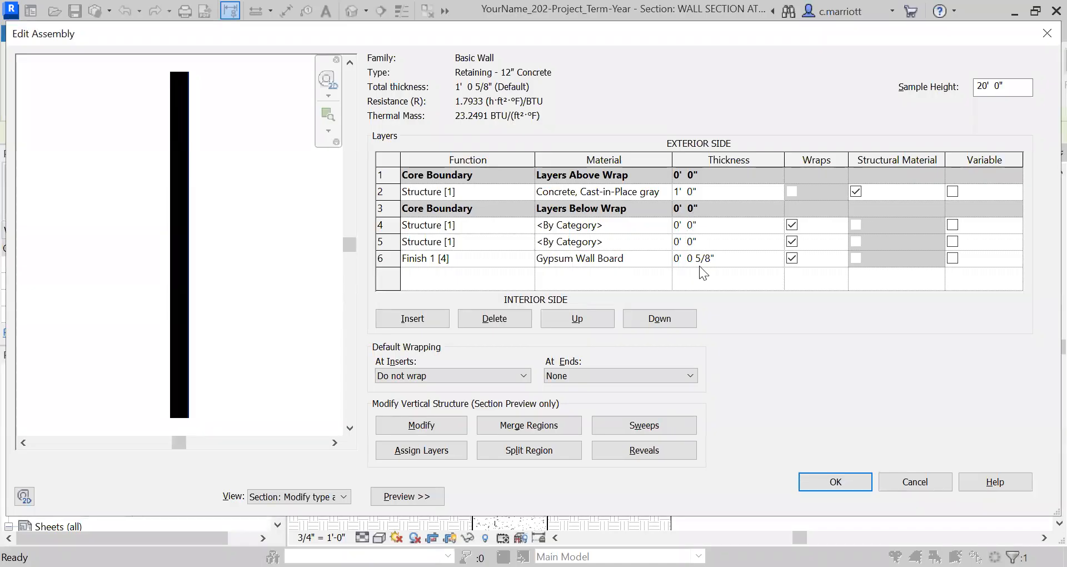
Set the layer beside the concrete core to 1/2" thick and the middle interior layer to 3.5", and apply the changes to the wall type
key("BackSpace")
type("1/2")
left_click(697, 243)
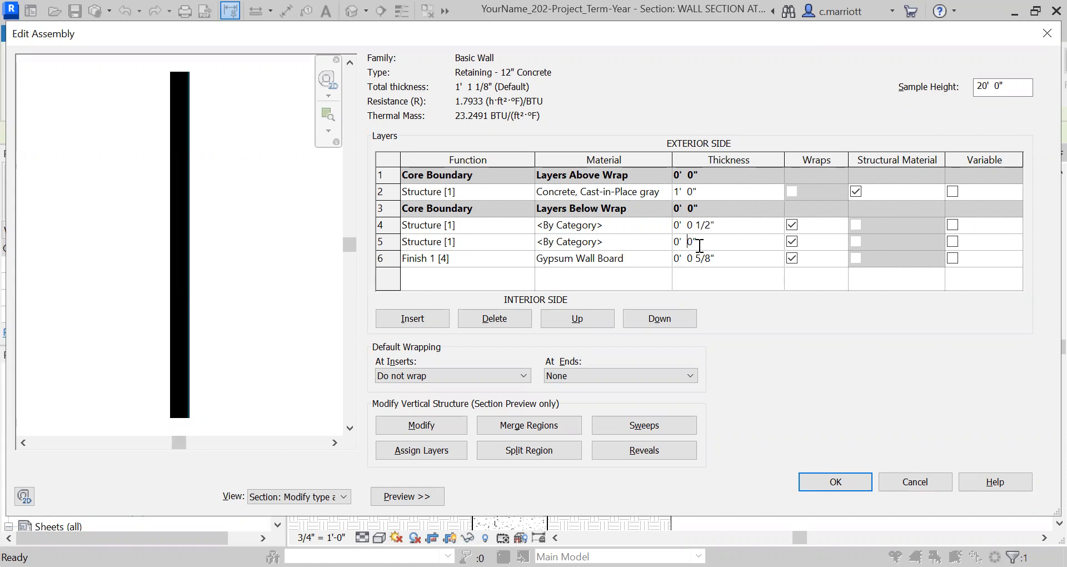
left_click(692, 243)
key("BackSpace")
key("BackSpace")
type("23.5")
left_click(692, 243)
key("BackSpace")
left_click(832, 481)
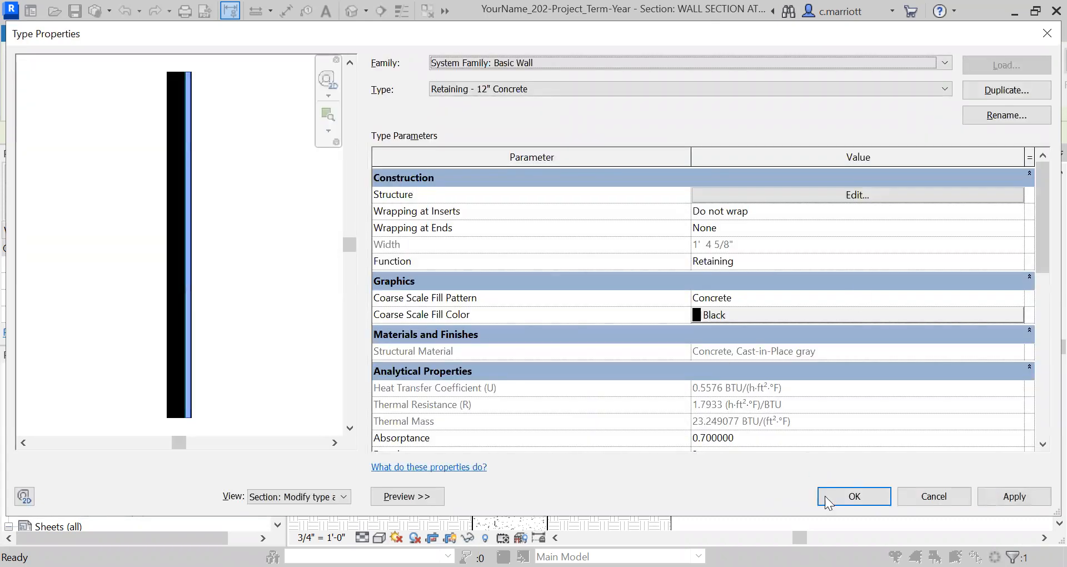
left_click(1006, 504)
left_click(854, 500)
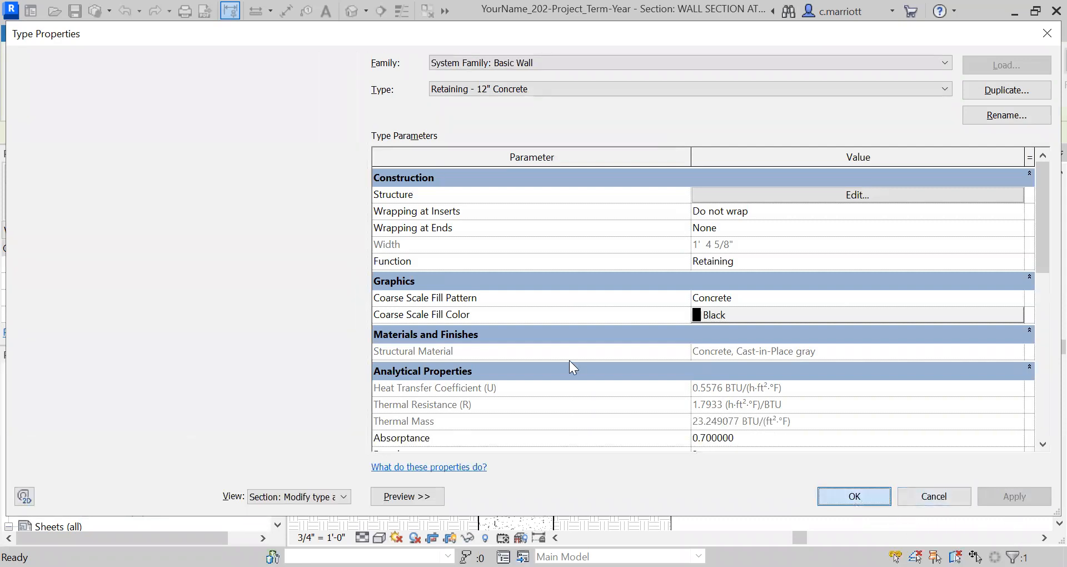
Examine the added interior layers of the foundation wall in the section, and deselect the wall
scroll(548, 248, "up", 2)
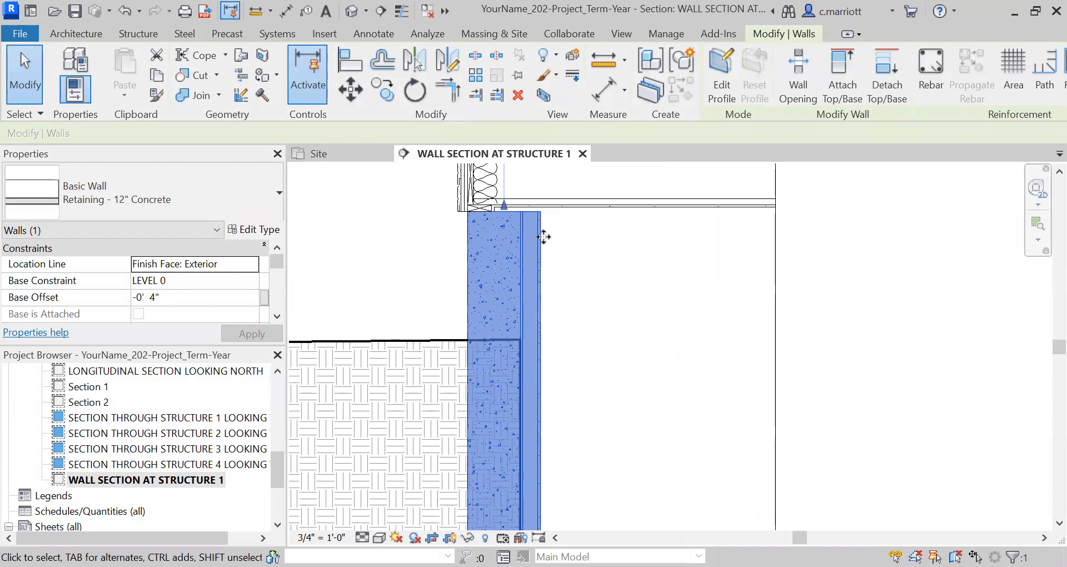
scroll(550, 241, "up", 3)
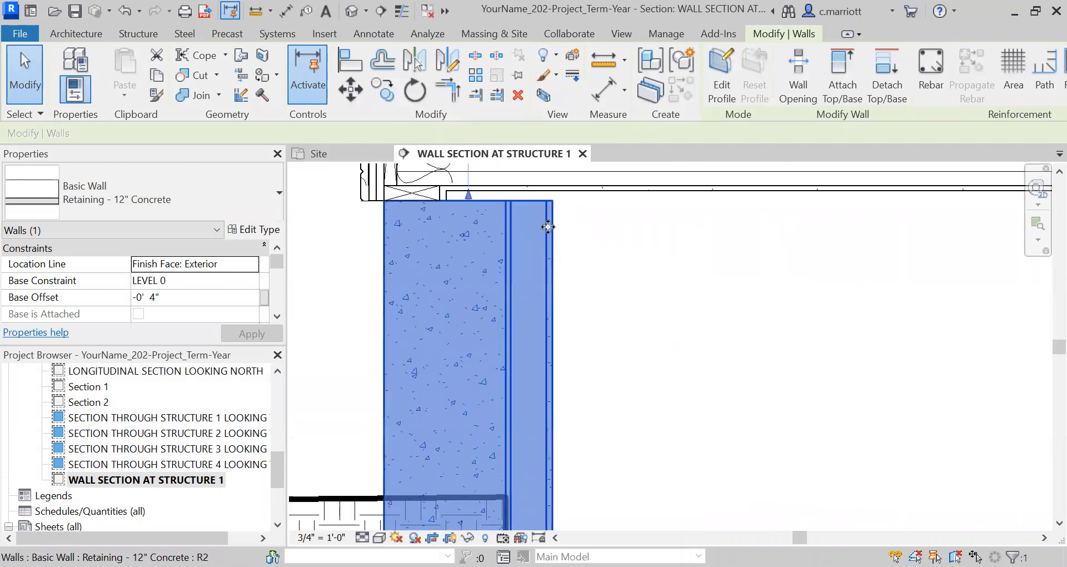
scroll(548, 227, "up", 2)
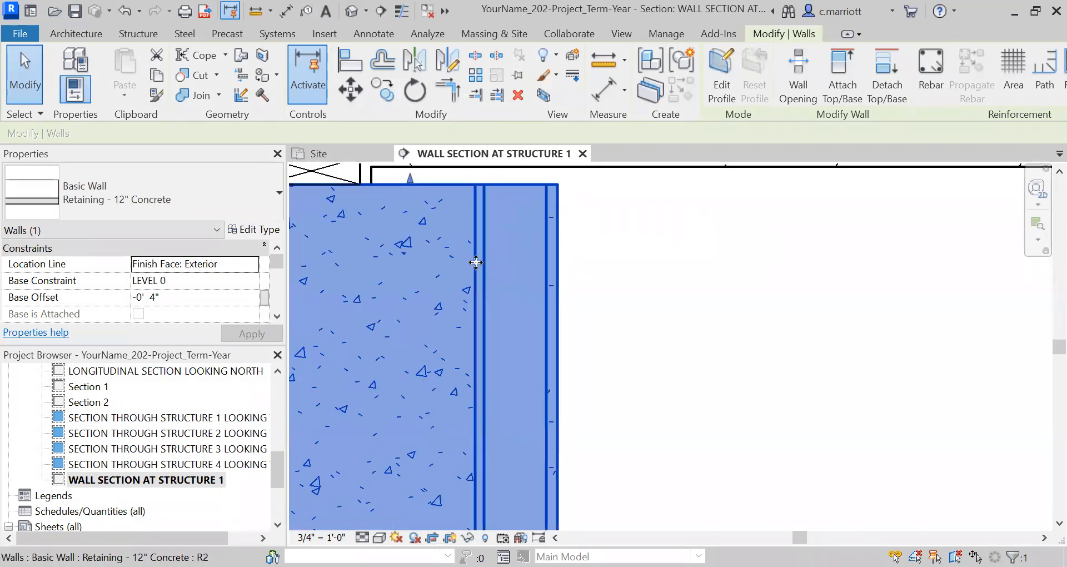
scroll(521, 291, "down", 4)
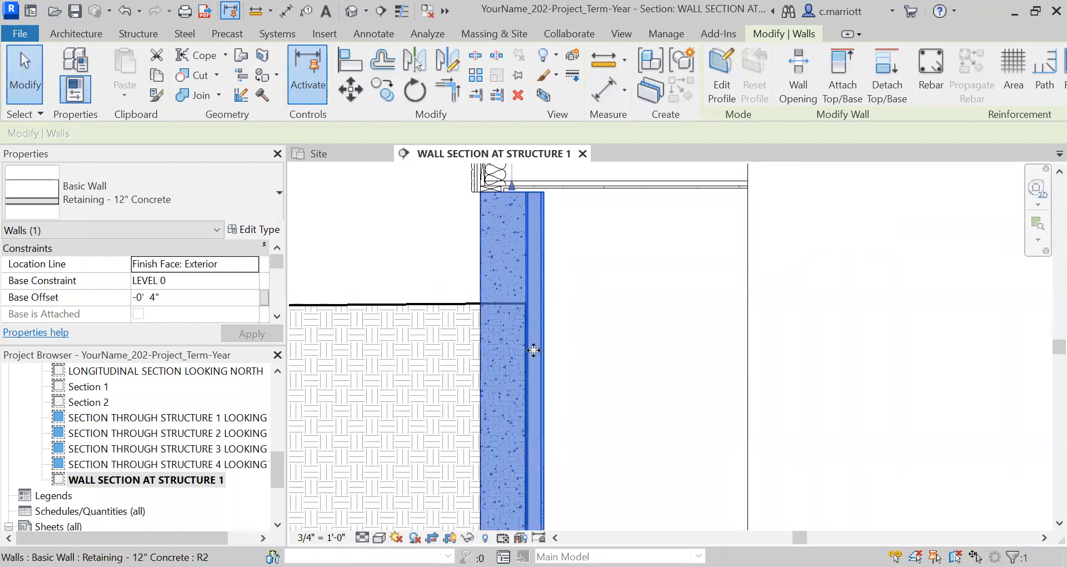
scroll(564, 350, "down", 2)
scroll(586, 373, "down", 2)
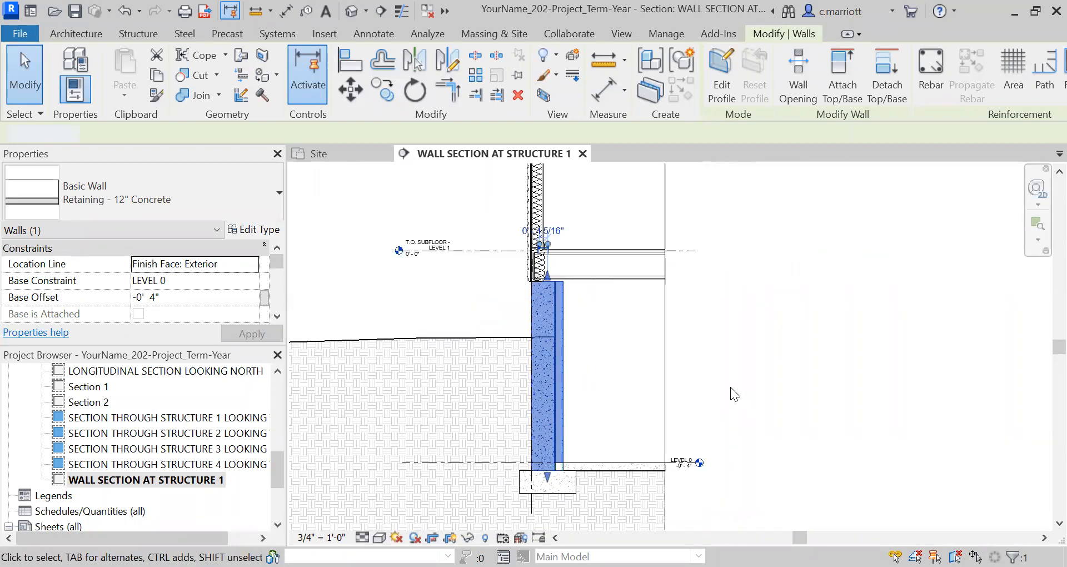
left_click(730, 387)
Open the boundary sketch of the 4" Concrete Slab at the foundation wall's base for editing in the LEVEL 0 floor plan
scroll(563, 416, "up", 2)
middle_click_drag(562, 417, 576, 323)
scroll(558, 414, "up", 2)
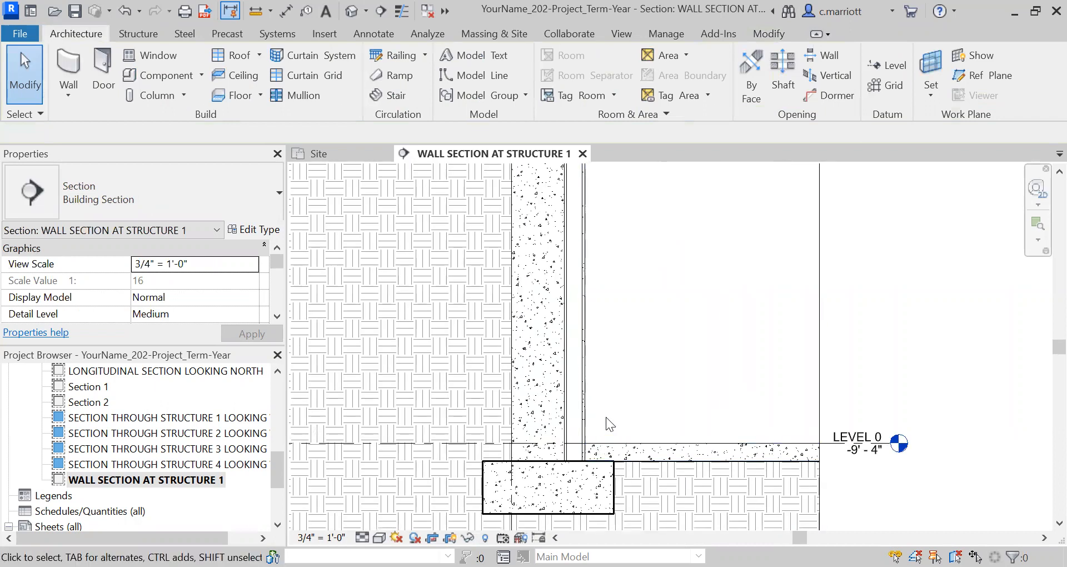
scroll(614, 444, "up", 3)
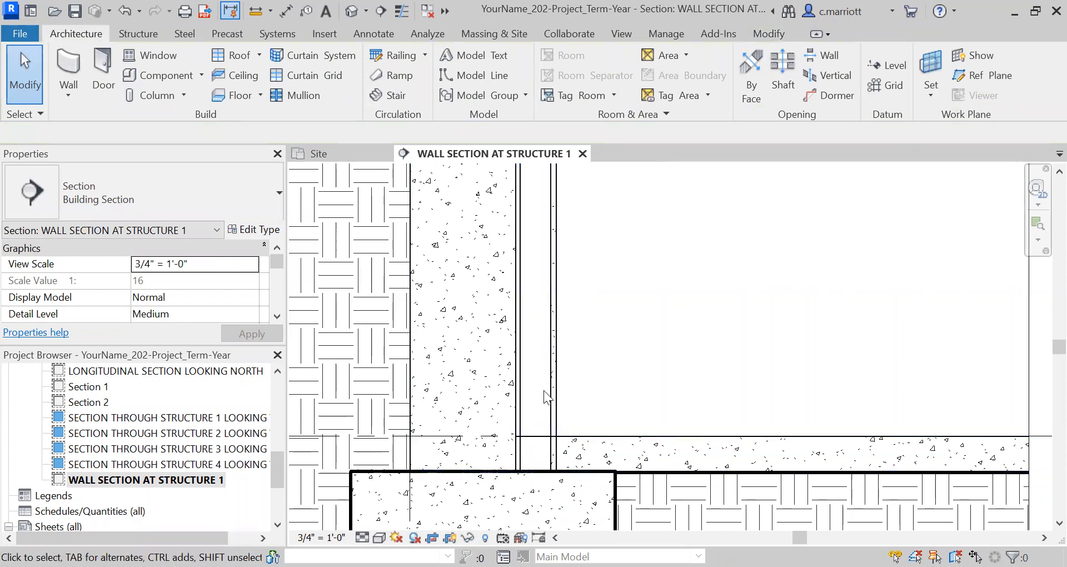
left_click(564, 440)
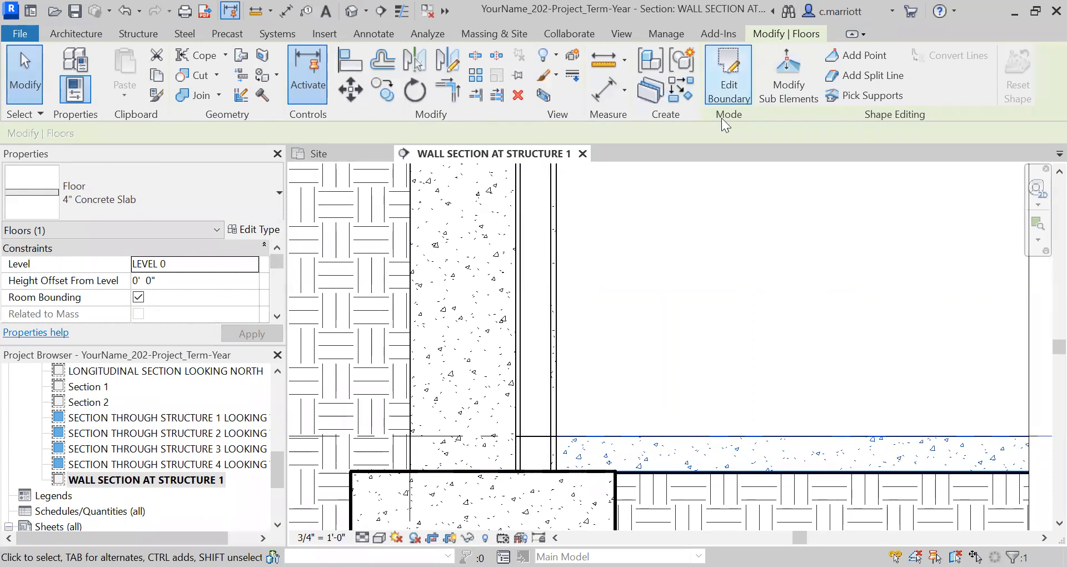
left_click(729, 78)
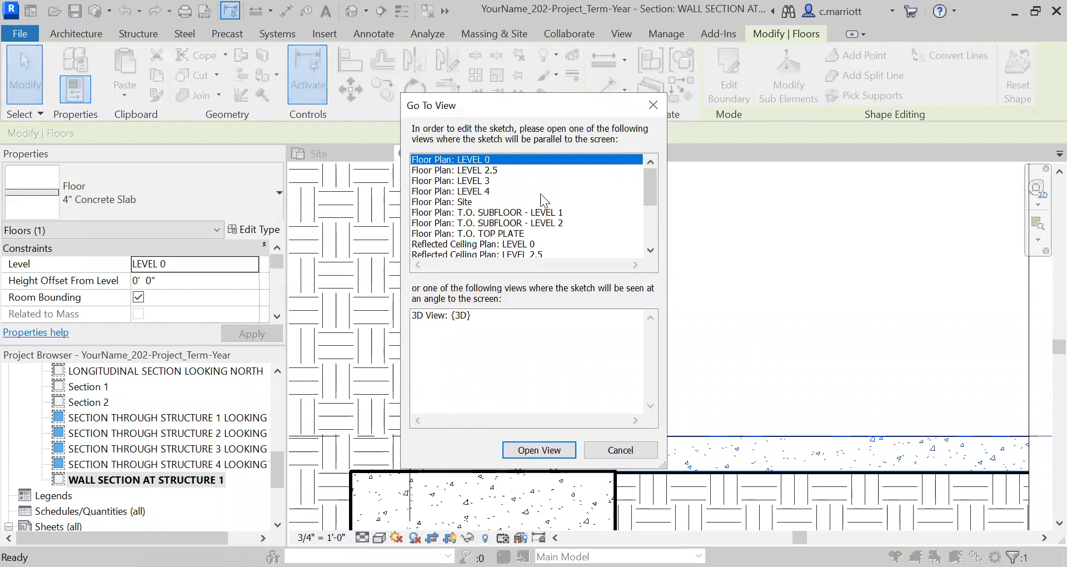
double_click(471, 160)
Increase the LEVEL 0 plan's detail level to display the individual layers of the foundation wall
scroll(447, 253, "up", 5)
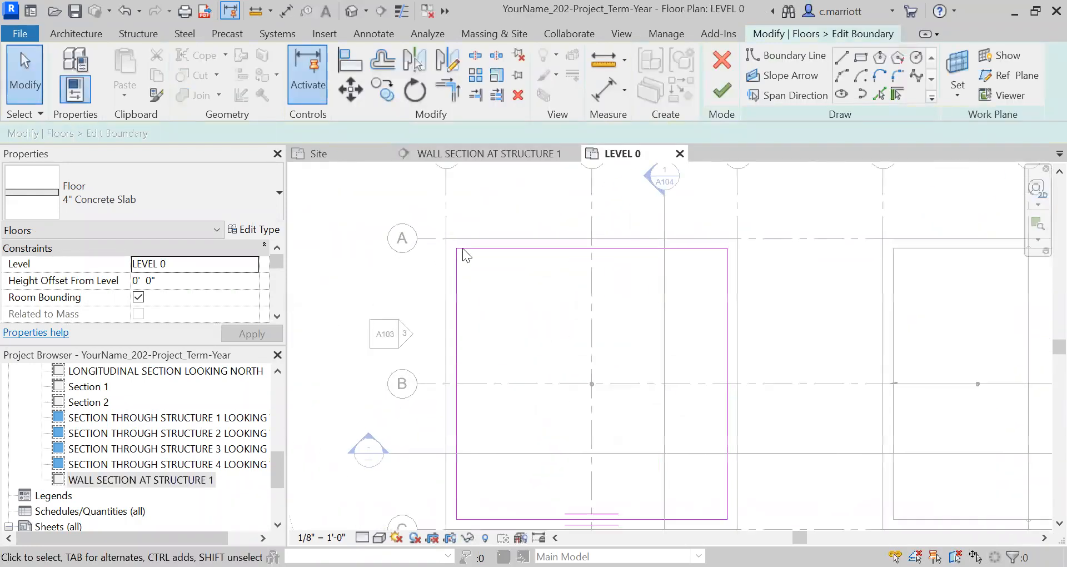
middle_click_drag(421, 378, 393, 238)
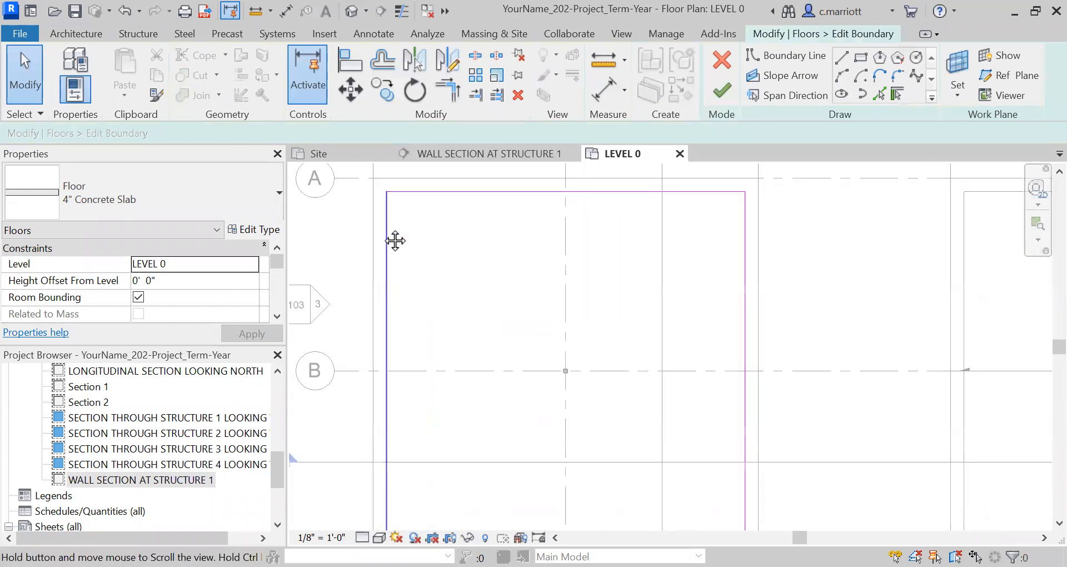
scroll(353, 325, "up", 1)
scroll(364, 318, "up", 1)
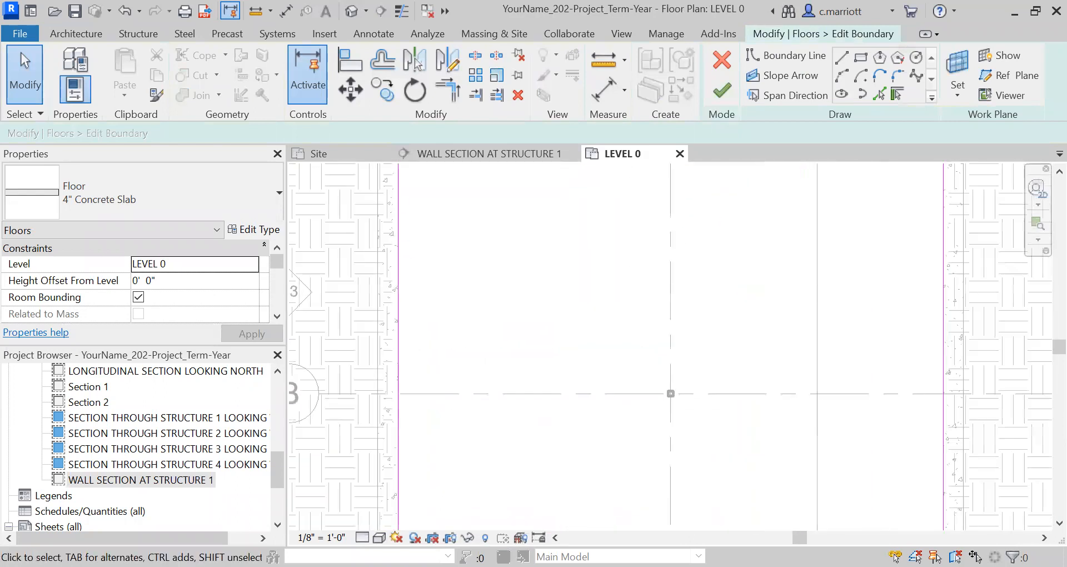
left_click(363, 537)
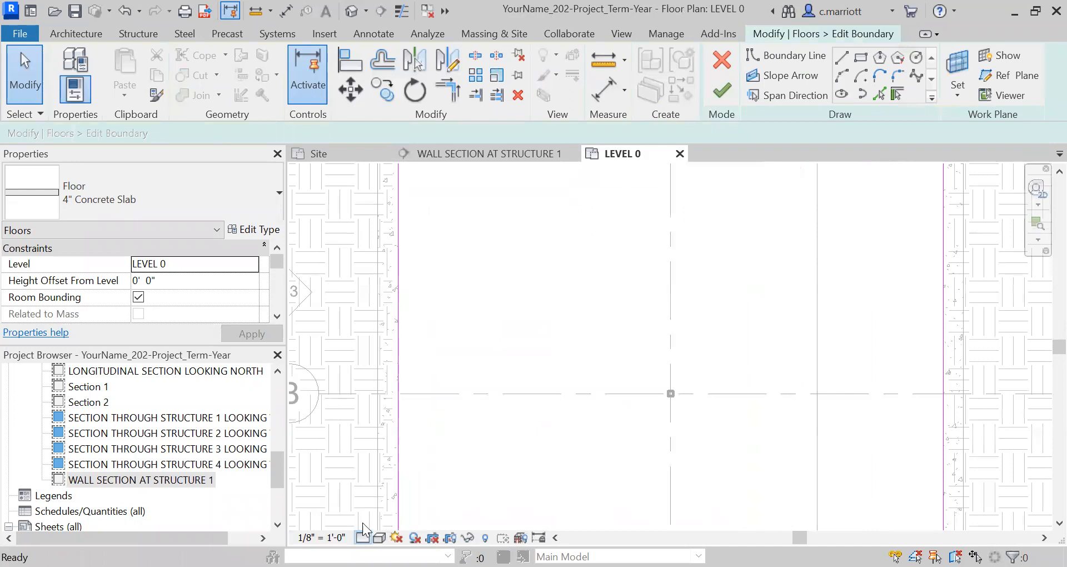
left_click(362, 521)
Nudge the slab's upper boundary line, along grid A, outward through the furring to the inner face of the concrete
scroll(402, 420, "down", 3)
scroll(417, 297, "up", 3)
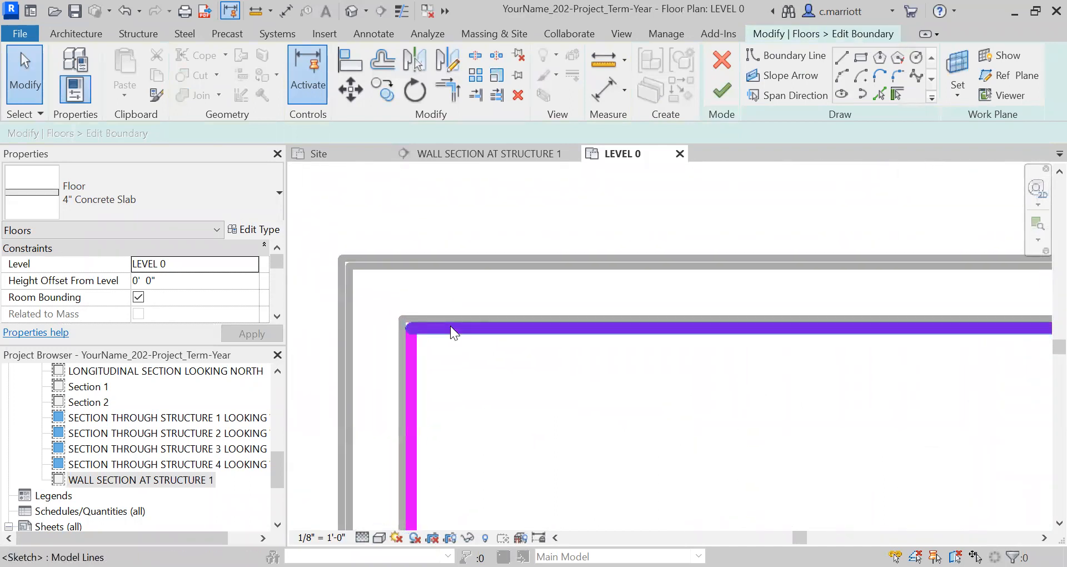
left_click(436, 329)
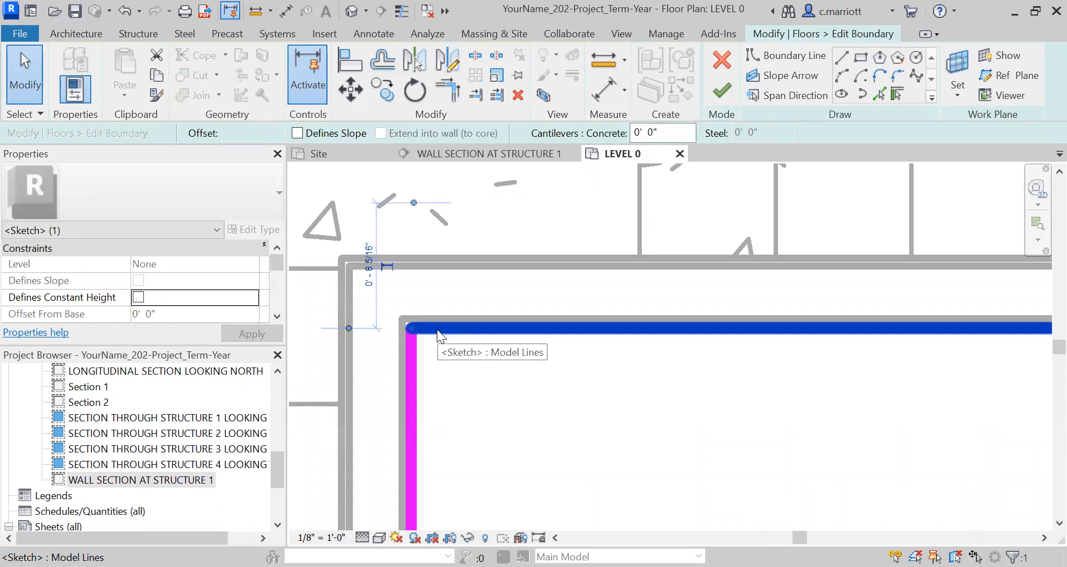
key("Up")
key("Up")
key("Up")
key("Up")
key("Up")
key("Up")
key("Up")
key("Up")
key("Up")
key("Up")
key("Up")
key("Up")
key("Up")
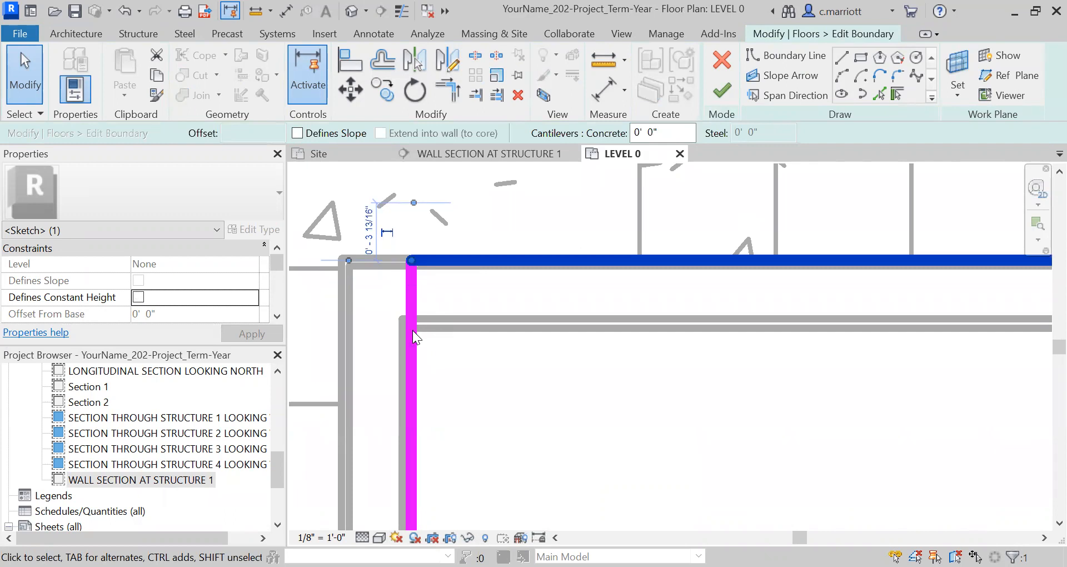
Nudge the slab's left boundary line outward to the inner face of the concrete
left_click(409, 330)
key("Left")
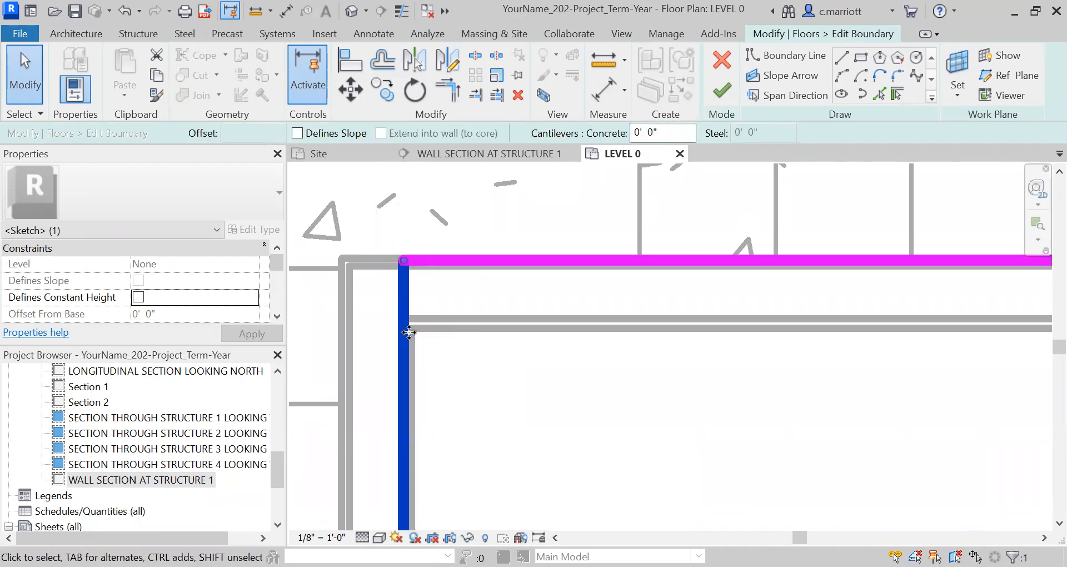
key("Left")
key("Left")
key("Left")
key("Left")
key("Left")
key("Left")
key("Left")
key("Left")
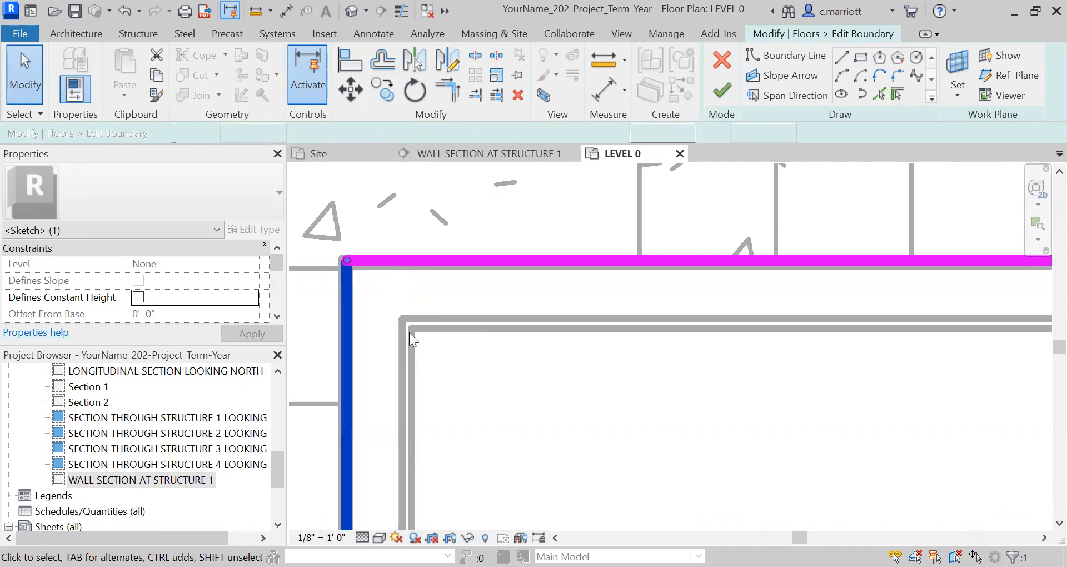
Nudge the slab's right boundary line outward to the inner face of the concrete wall
scroll(412, 334, "down", 6)
middle_click_drag(728, 384, 322, 283)
middle_click_drag(642, 292, 564, 300)
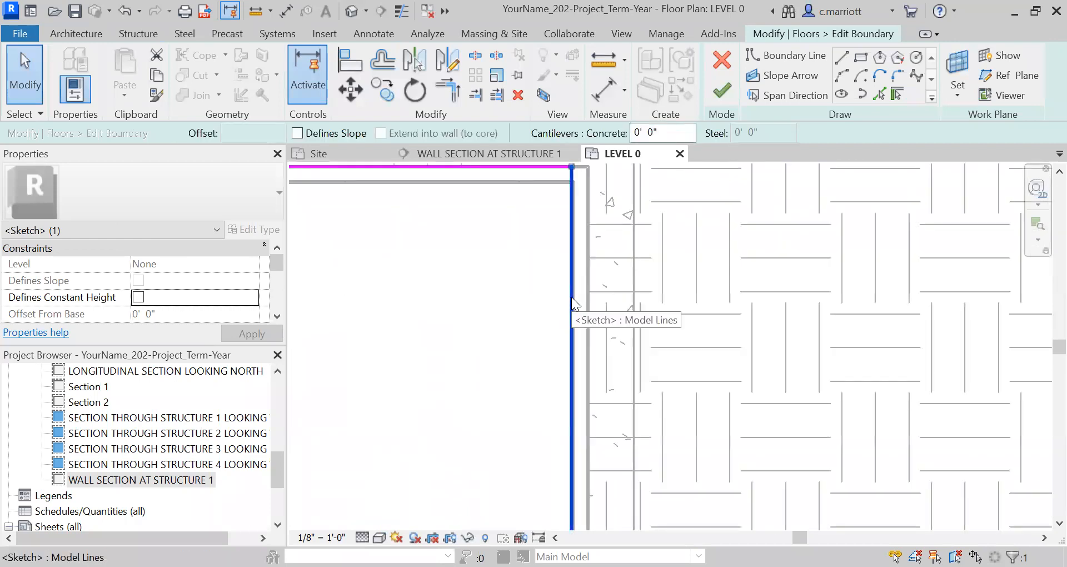
left_click(571, 297)
scroll(567, 280, "up", 5)
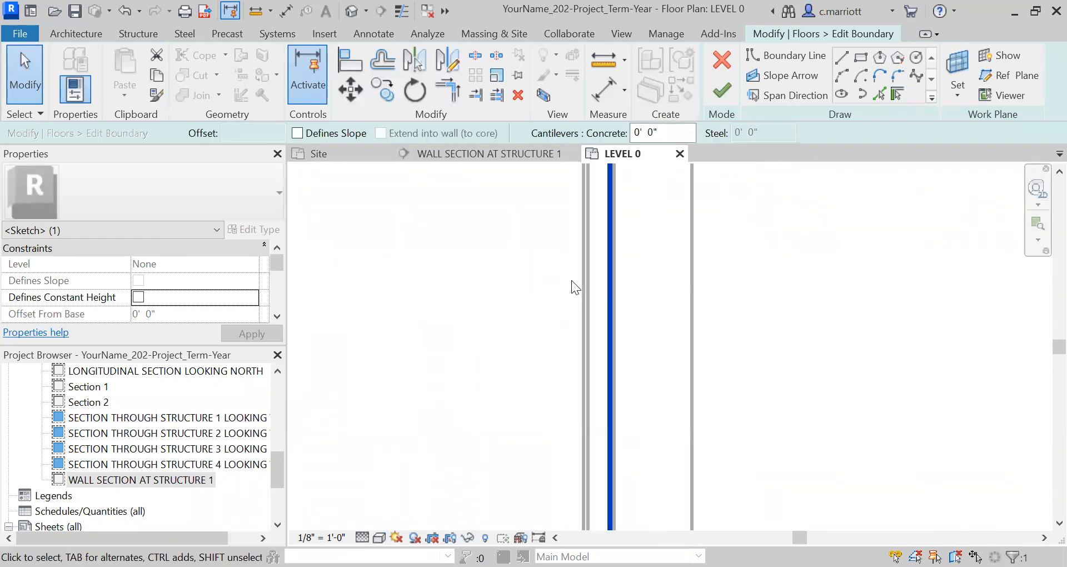
key("Right")
key("Right")
key("Right")
key("Right")
key("Right")
key("Right")
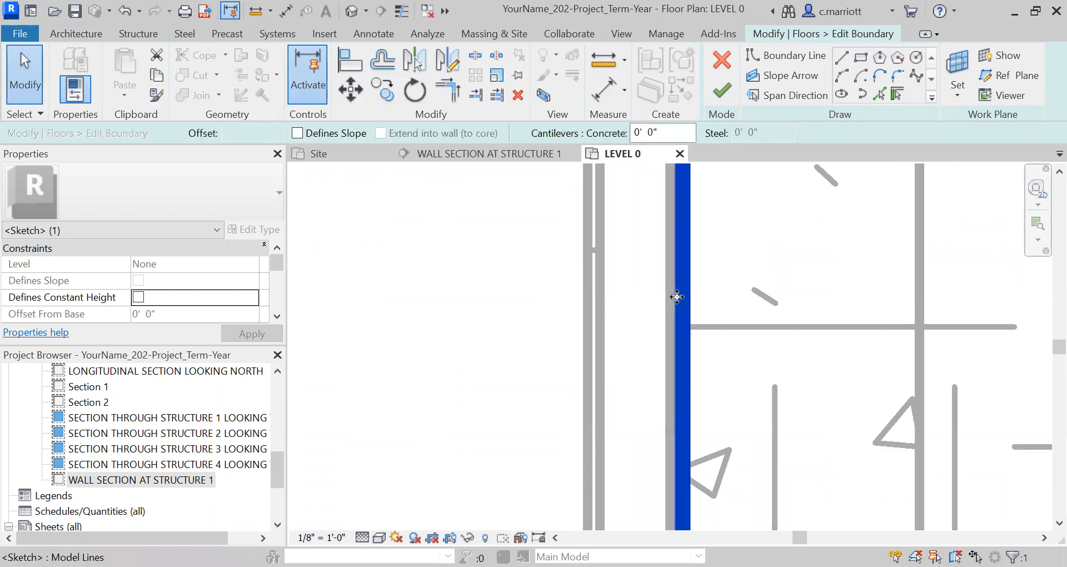
Move the slab's lower boundary line outward to the inner face of the concrete and finish the boundary sketch
scroll(661, 261, "down", 3)
scroll(649, 256, "down", 6)
middle_click_drag(462, 503, 530, 309)
scroll(516, 476, "down", 1)
middle_click_drag(516, 475, 558, 314)
scroll(509, 414, "up", 5)
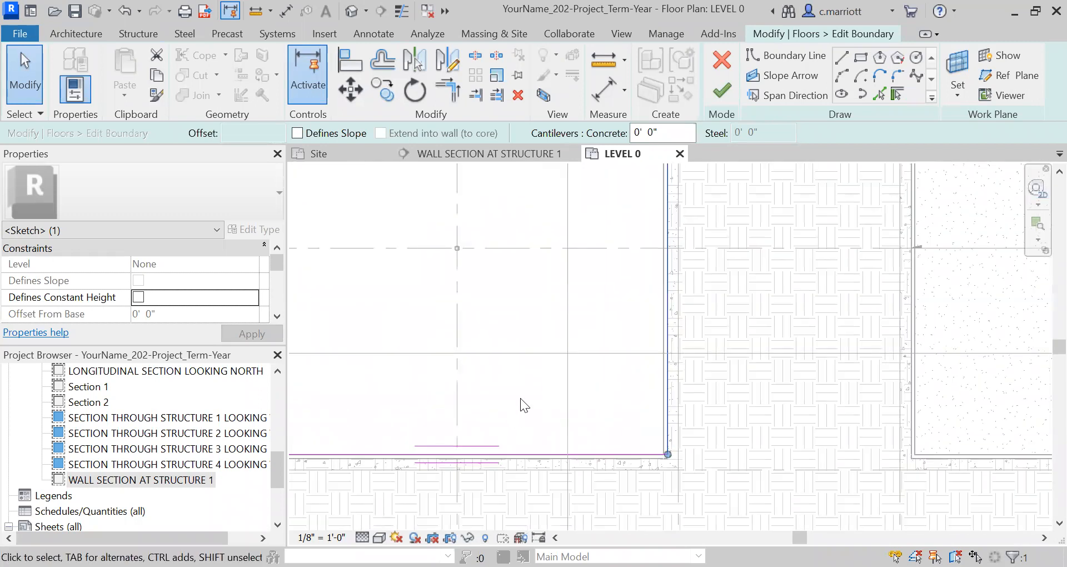
scroll(534, 441, "up", 3)
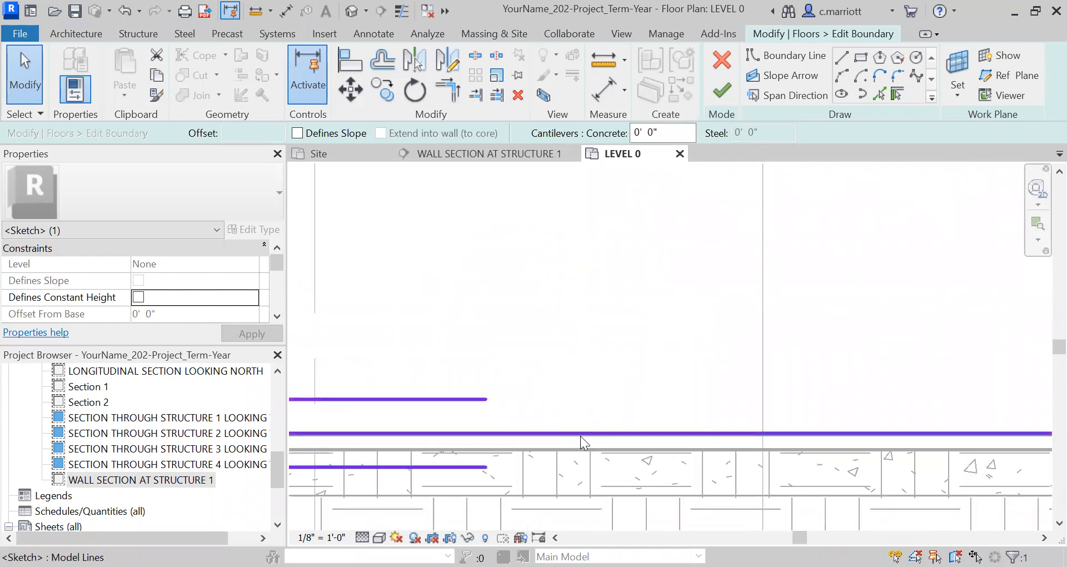
scroll(578, 440, "up", 4)
scroll(580, 479, "up", 2)
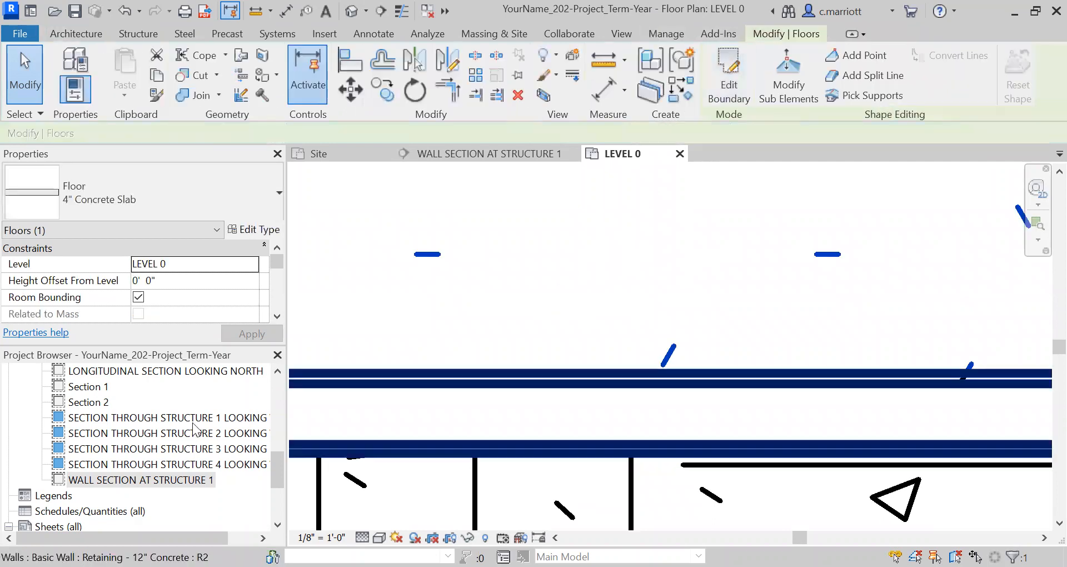
Open WALL SECTION AT STRUCTURE 1 and examine where the extended slab edge meets the concrete foundation wall
double_click(122, 481)
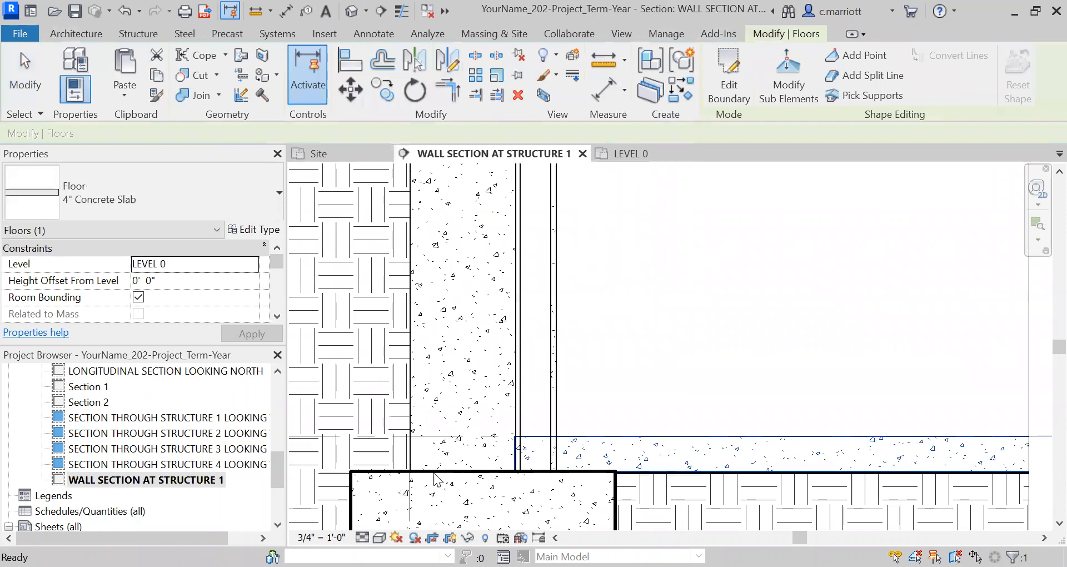
scroll(537, 450, "up", 2)
scroll(548, 386, "up", 3)
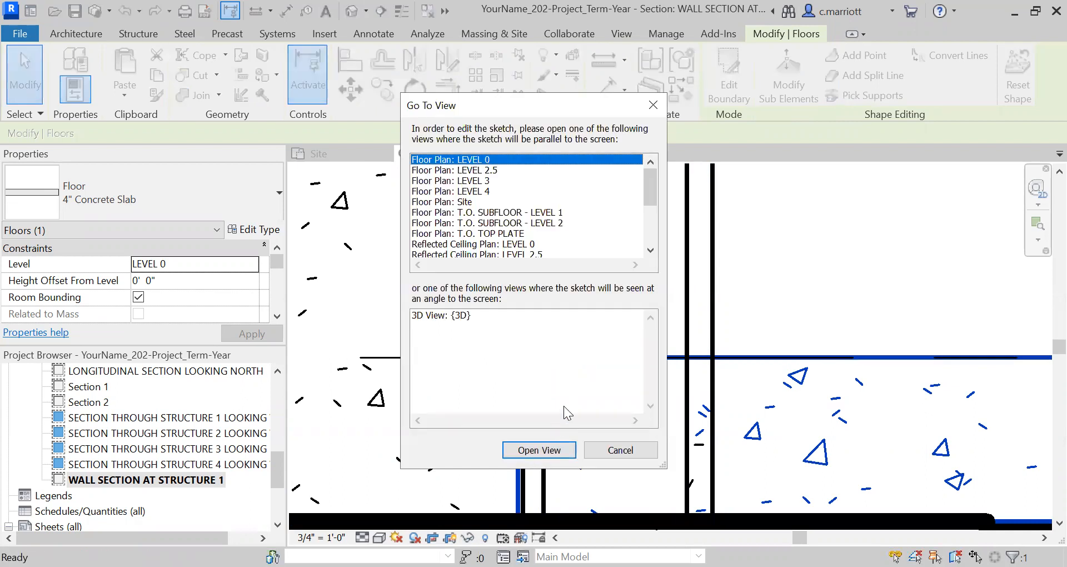
left_click(616, 449)
scroll(633, 314, "down", 6)
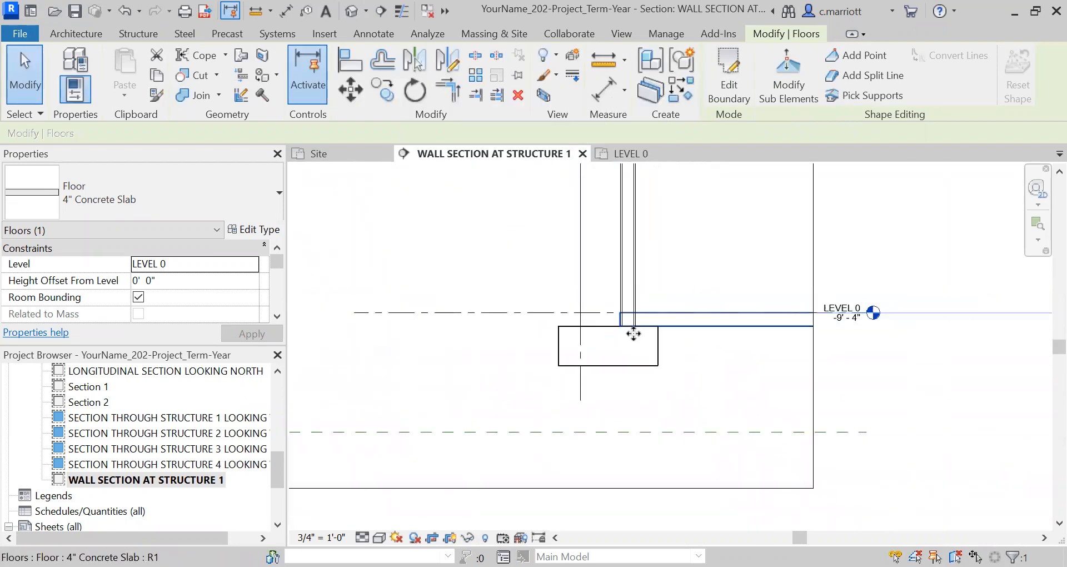
middle_click_drag(637, 345, 631, 487)
scroll(617, 472, "up", 6)
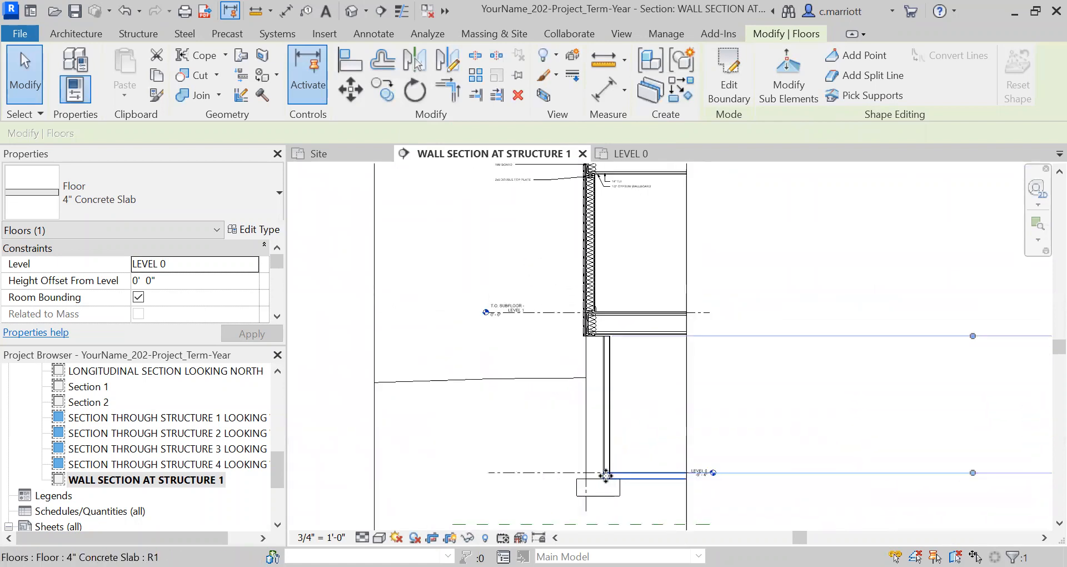
scroll(610, 481, "up", 4)
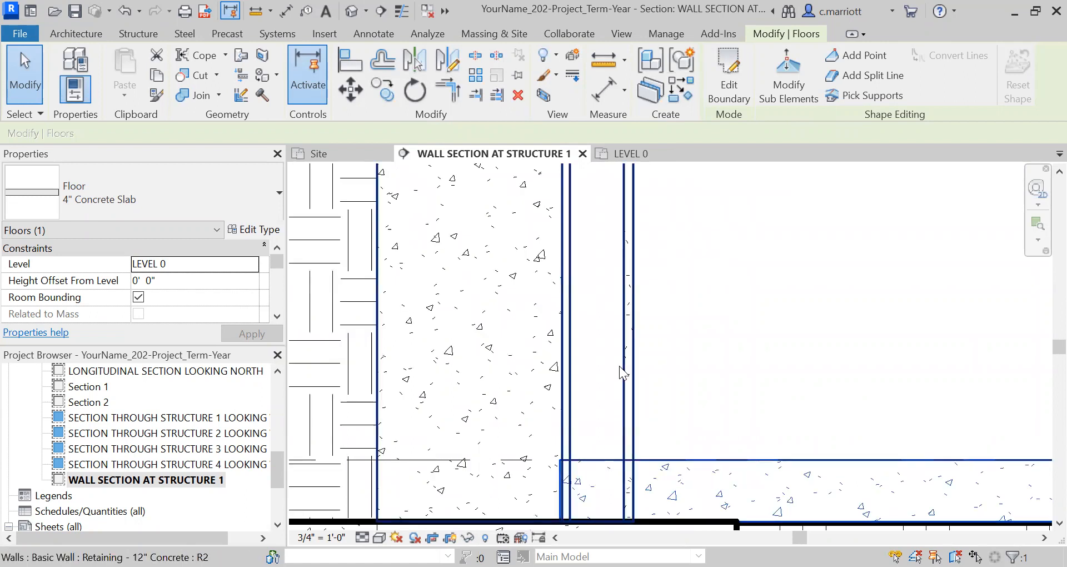
Reopen the slab boundary in the LEVEL 0 plan, try to fine-tune the lower line by nudging it, and finish the sketch
left_click(729, 103)
double_click(437, 162)
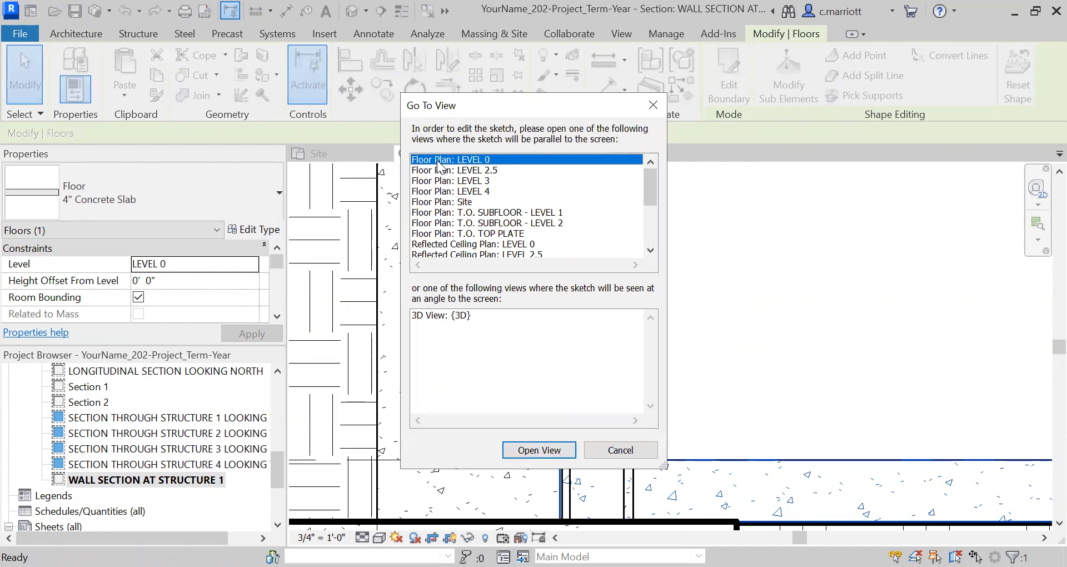
scroll(577, 428, "down", 3)
scroll(587, 401, "down", 3)
scroll(545, 427, "up", 4)
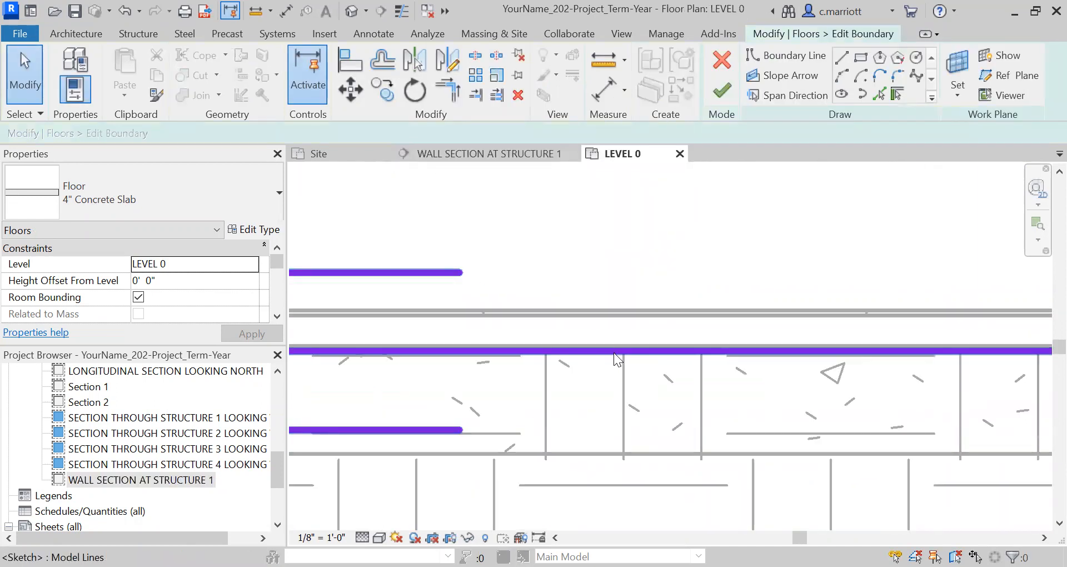
left_click(613, 353)
key("Down")
key("Down")
key("Down")
key("Down")
key("Up")
key("Up")
key("Up")
key("Up")
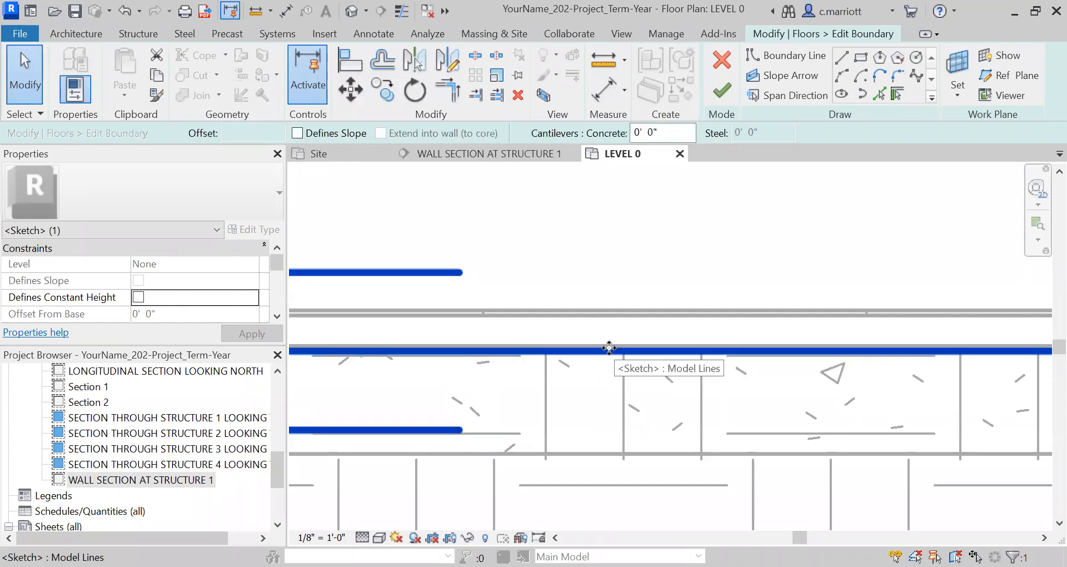
scroll(504, 369, "up", 3)
scroll(536, 340, "up", 3)
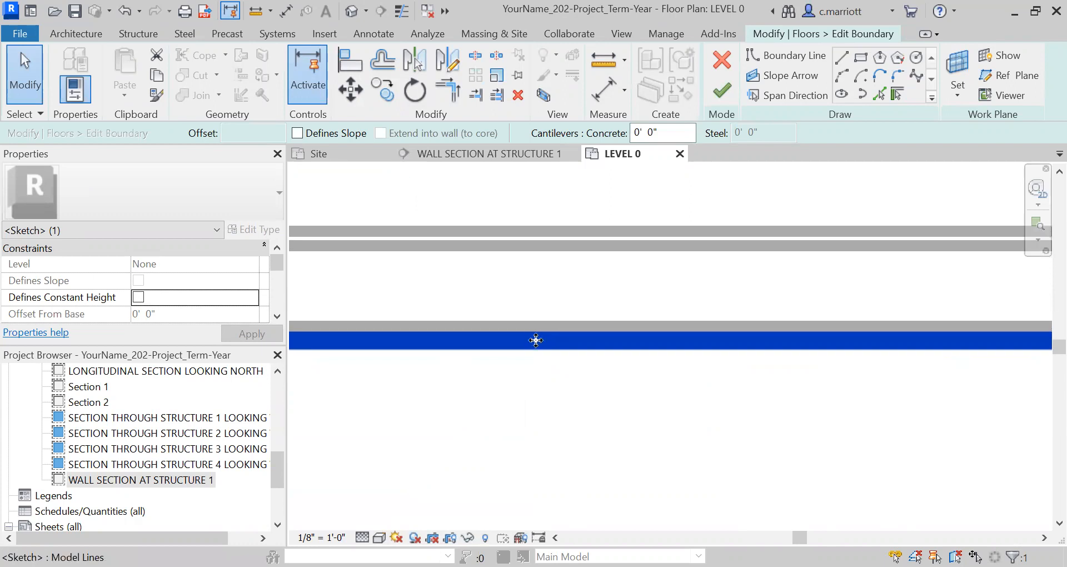
left_click(725, 99)
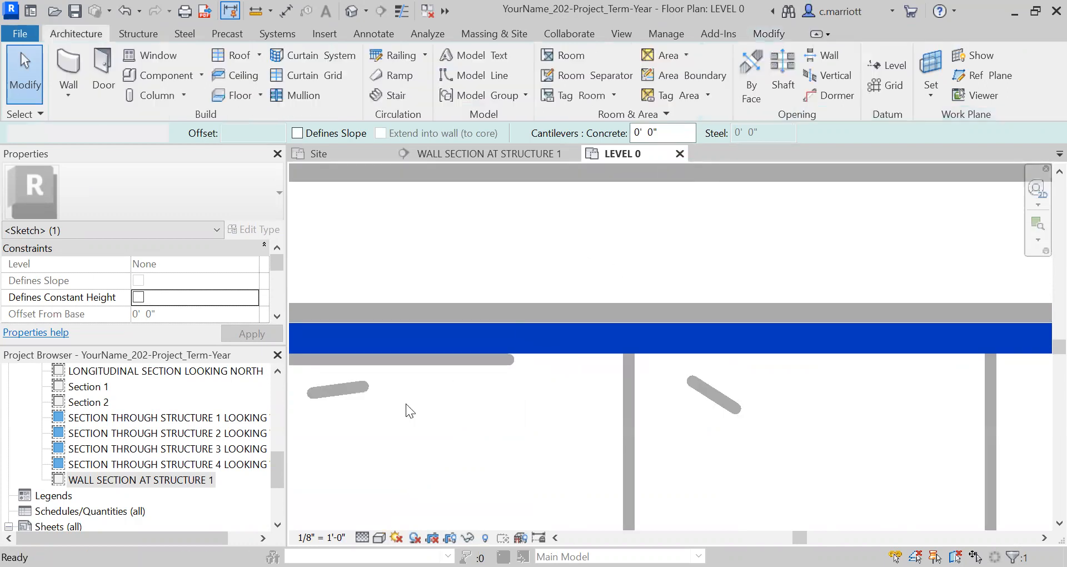
Return to WALL SECTION AT STRUCTURE 1 and inspect the slab edge against the concrete face up close
left_click(116, 480)
double_click(116, 480)
left_click(570, 465)
scroll(567, 463, "up", 4)
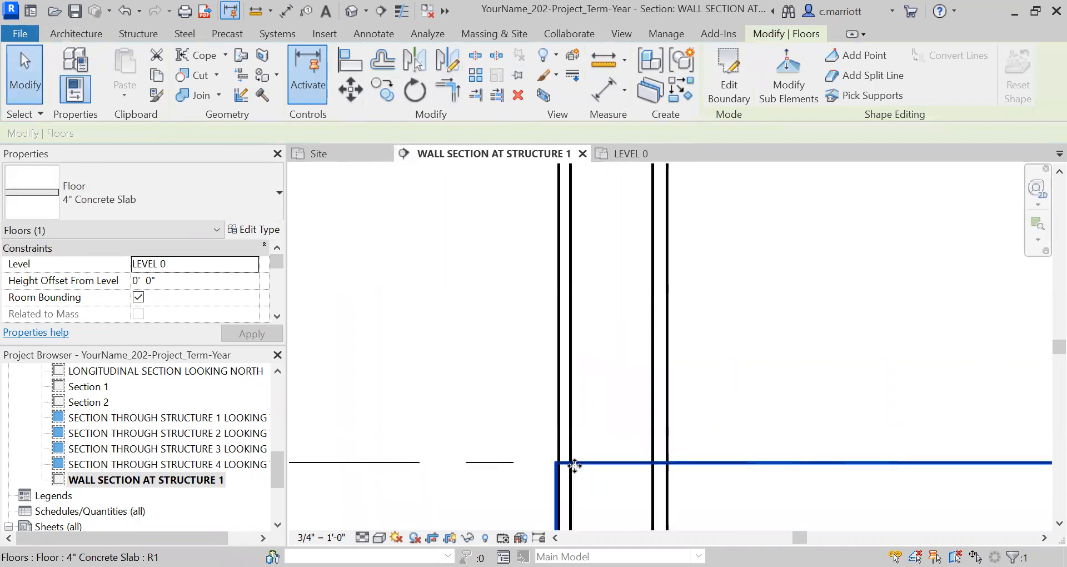
Reopen the slab boundary in the LEVEL 0 plan and nudge the lower line inward, clear of the concrete face
left_click(728, 78)
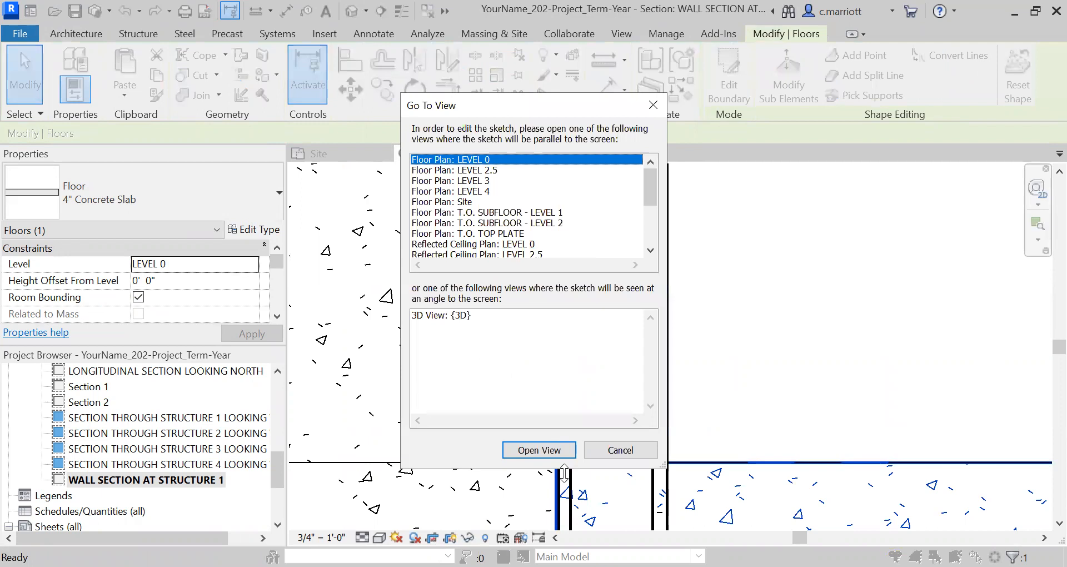
left_click(538, 449)
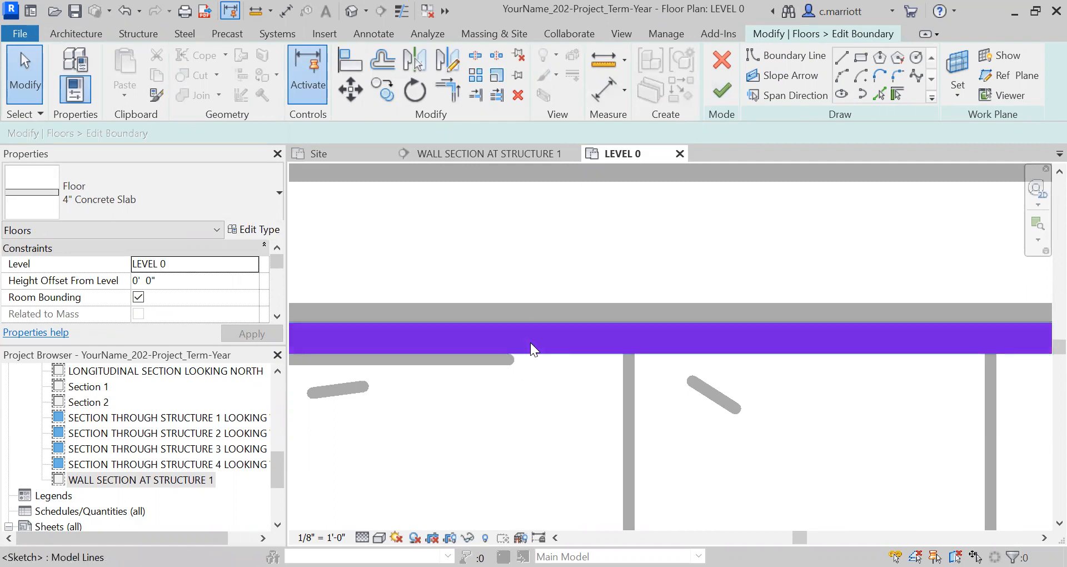
left_click(530, 342)
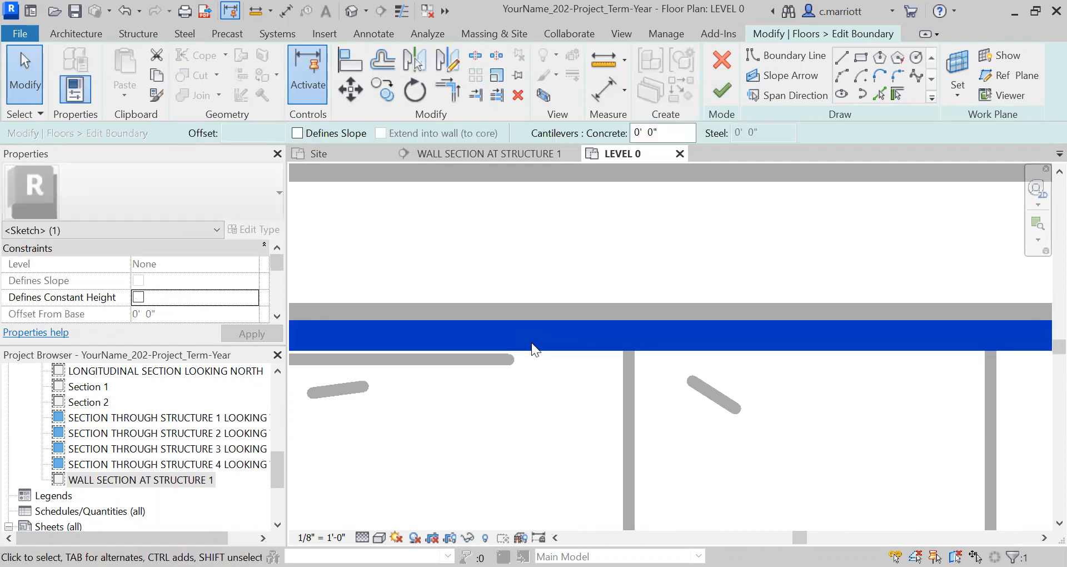
key("shift+Up")
key("Up")
key("Up")
key("Up")
key("Up")
key("Up")
key("Up")
key("Up")
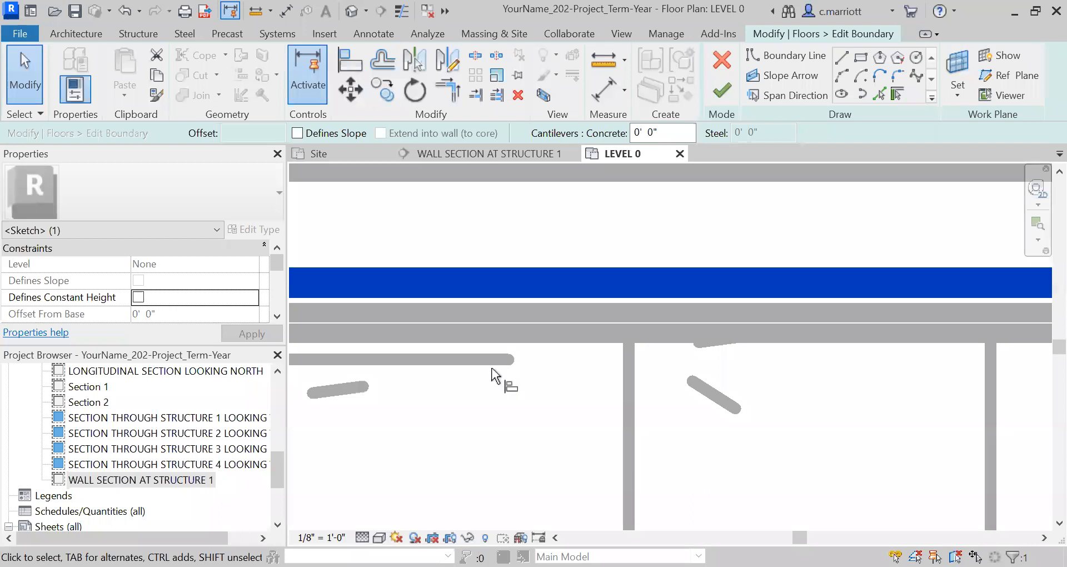
key("a")
key("l")
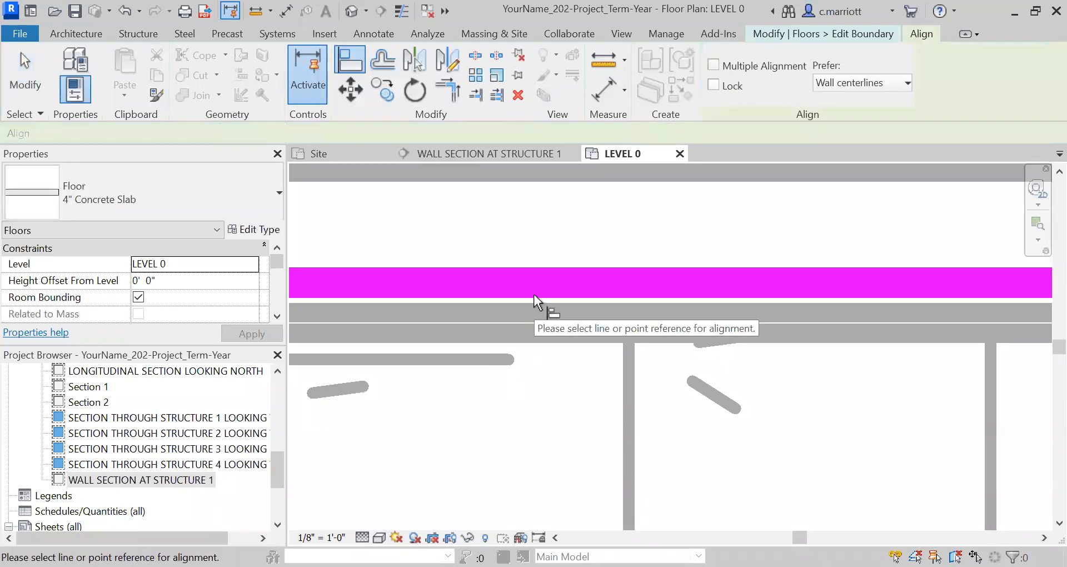
scroll(523, 337, "down", 4)
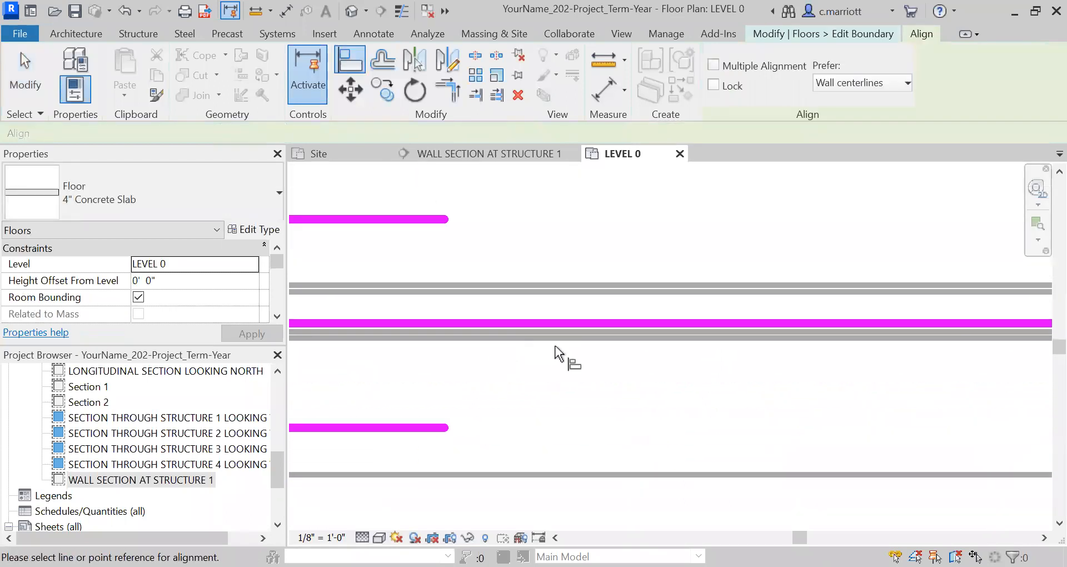
scroll(555, 355, "down", 4)
scroll(500, 347, "up", 4)
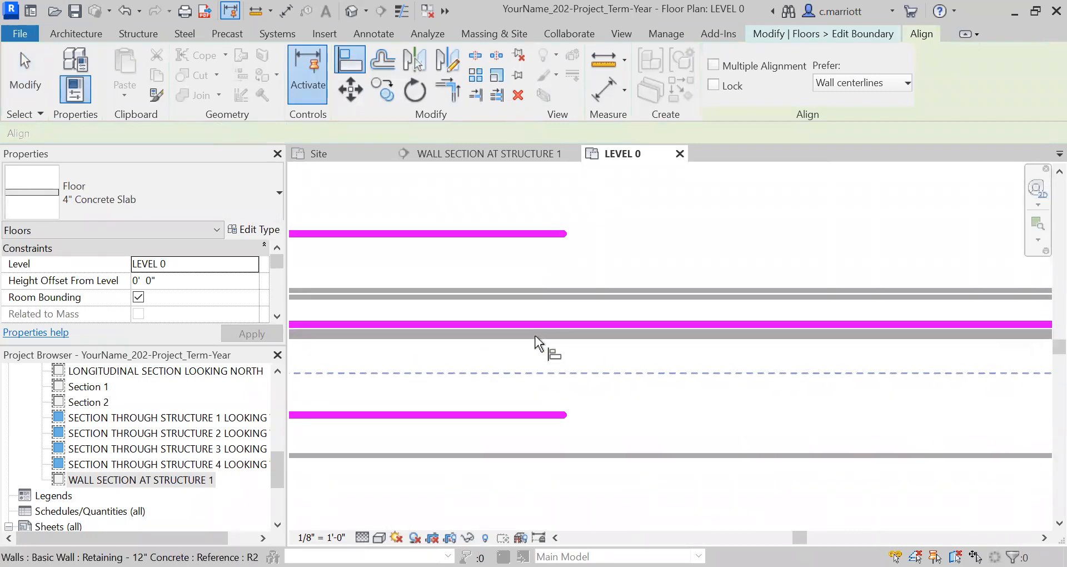
scroll(562, 319, "up", 3)
left_click(580, 327)
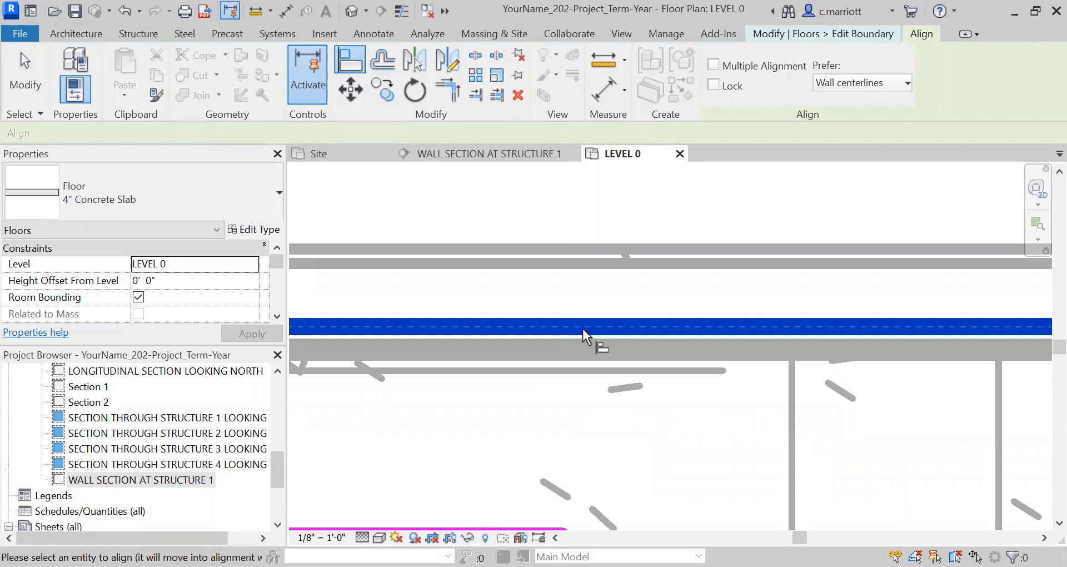
scroll(580, 333, "down", 1)
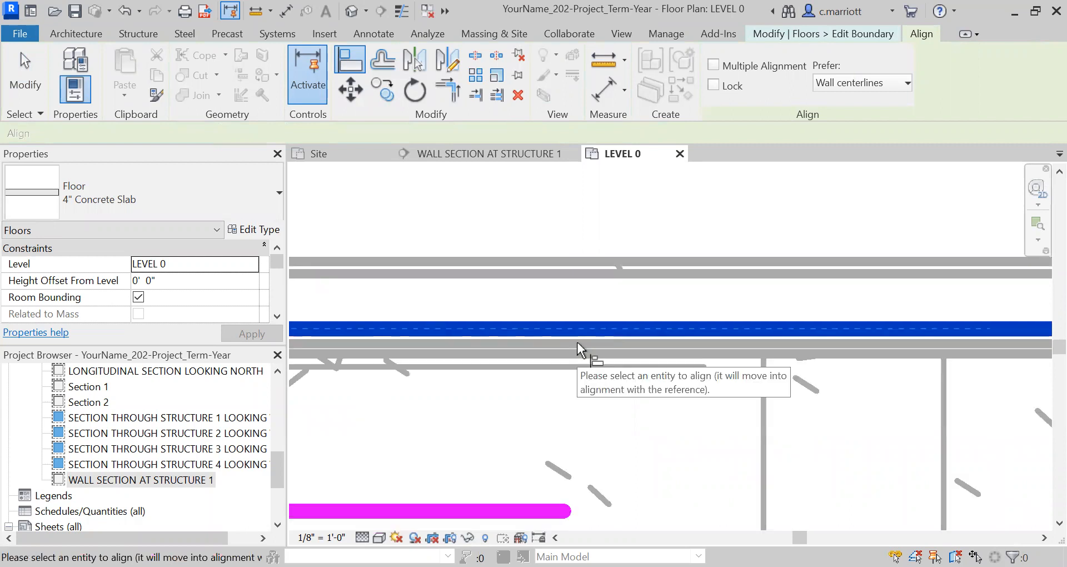
left_click(588, 326)
left_click(589, 328)
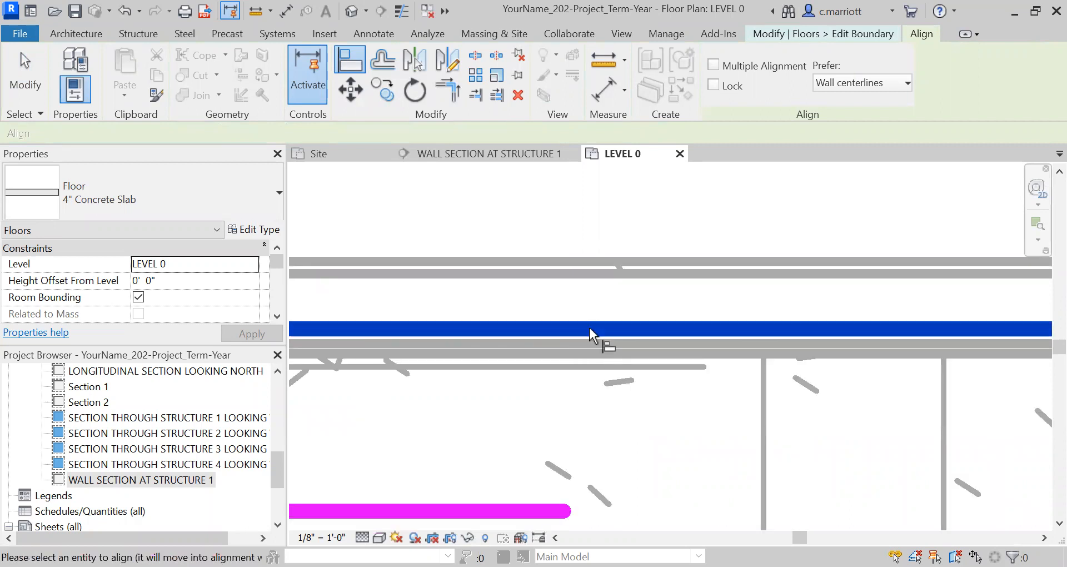
scroll(553, 314, "up", 3)
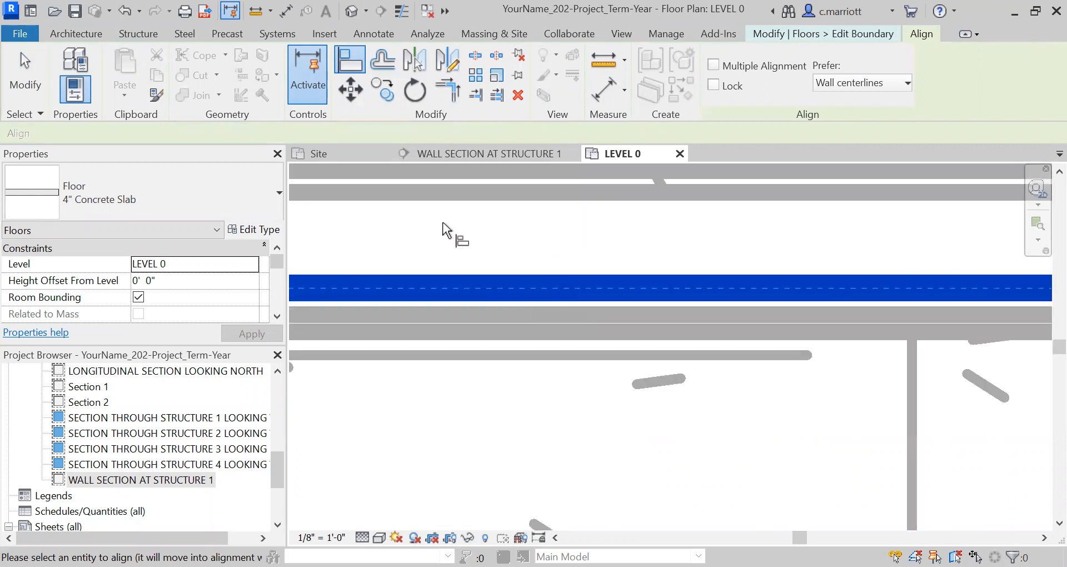
left_click(348, 89)
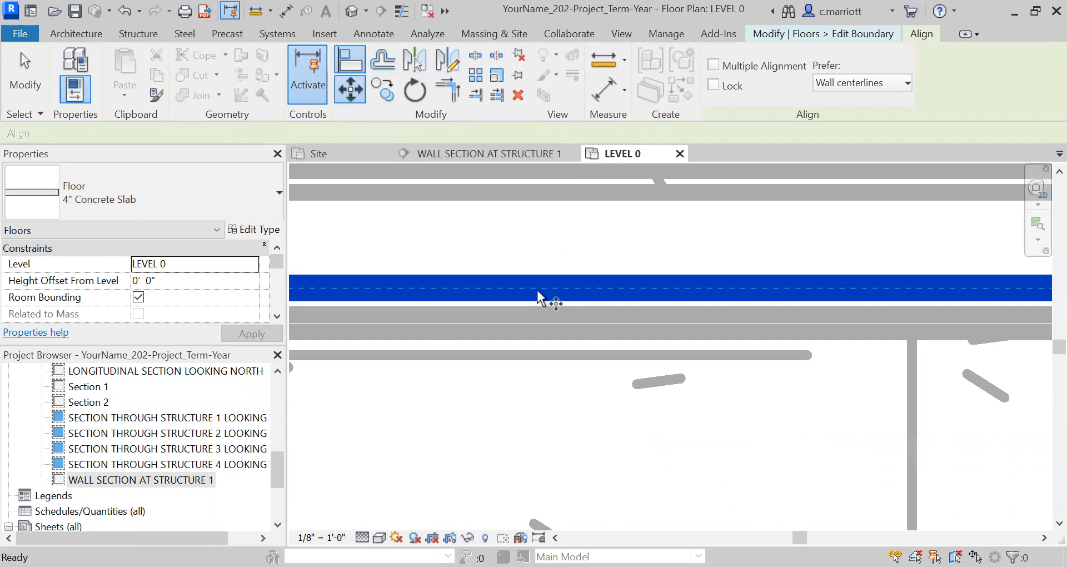
key("Escape")
key("Escape")
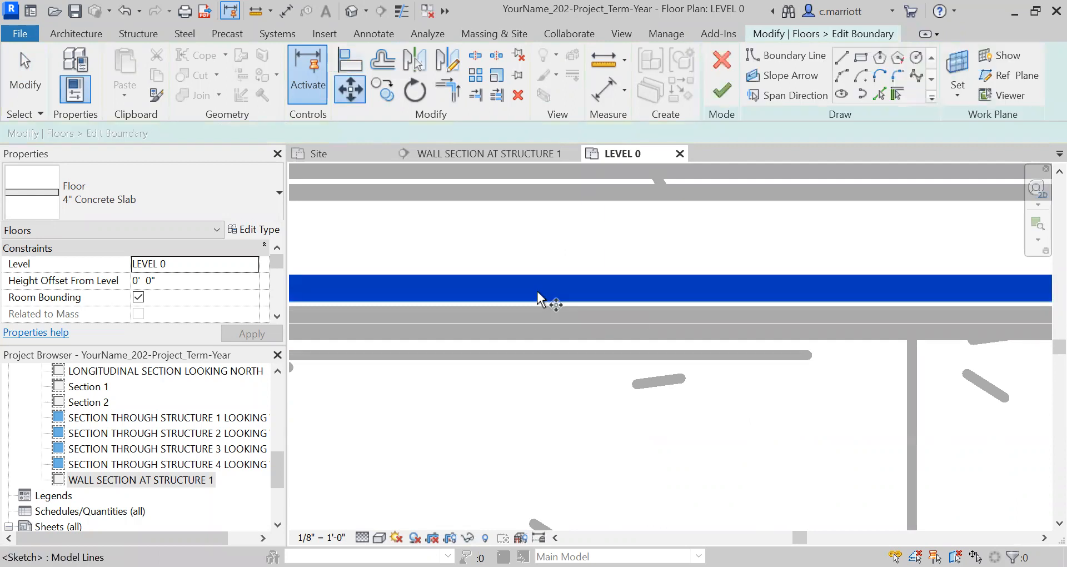
left_click(348, 92)
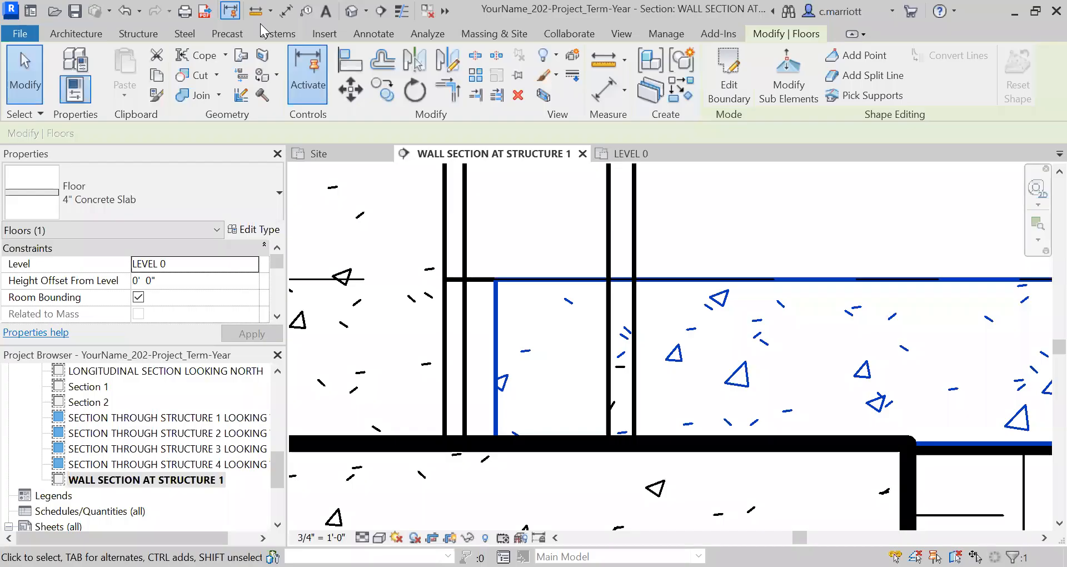
Measure the horizontal gap between the slab edge and the concrete wall's inner face in WALL SECTION AT STRUCTURE 1
left_click(257, 14)
scroll(483, 300, "down", 2)
scroll(489, 289, "up", 3)
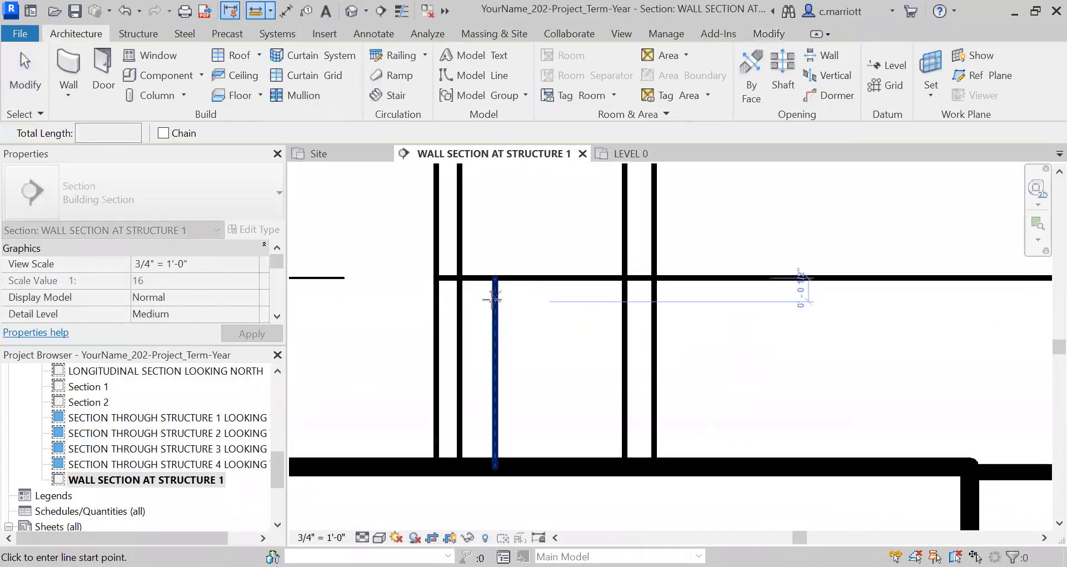
left_click(493, 278)
left_click(436, 278)
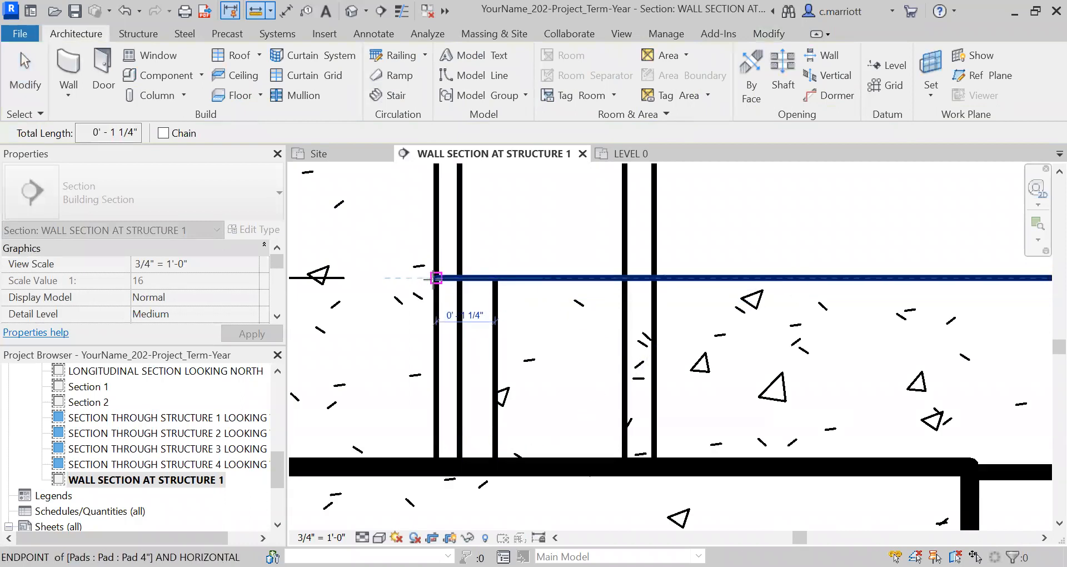
key("Escape")
key("Escape")
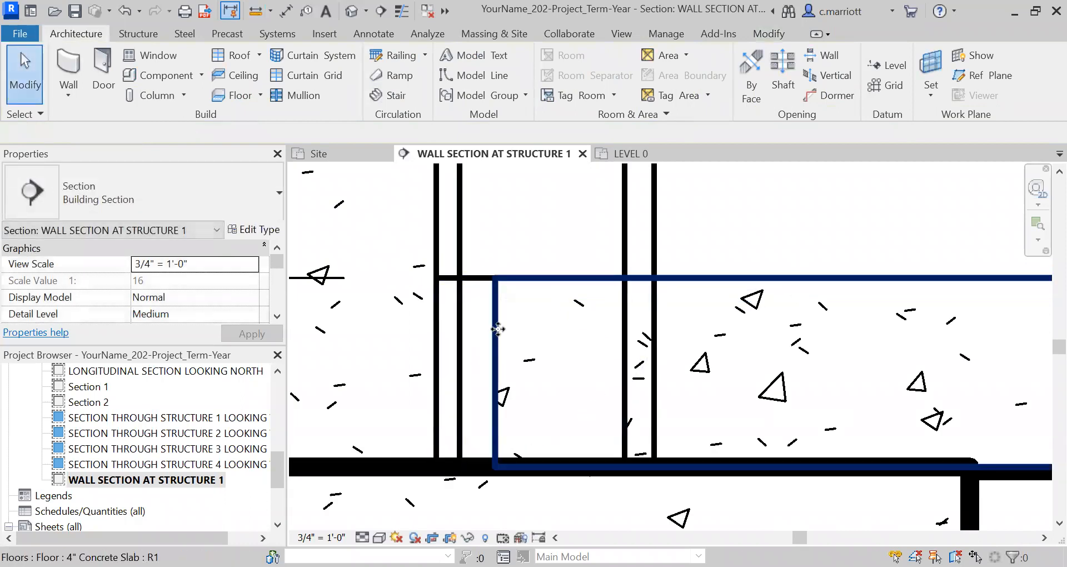
Reopen the slab boundary in the LEVEL 0 plan, move its lower line 1.25" toward the concrete face, and finish the sketch
left_click(495, 326)
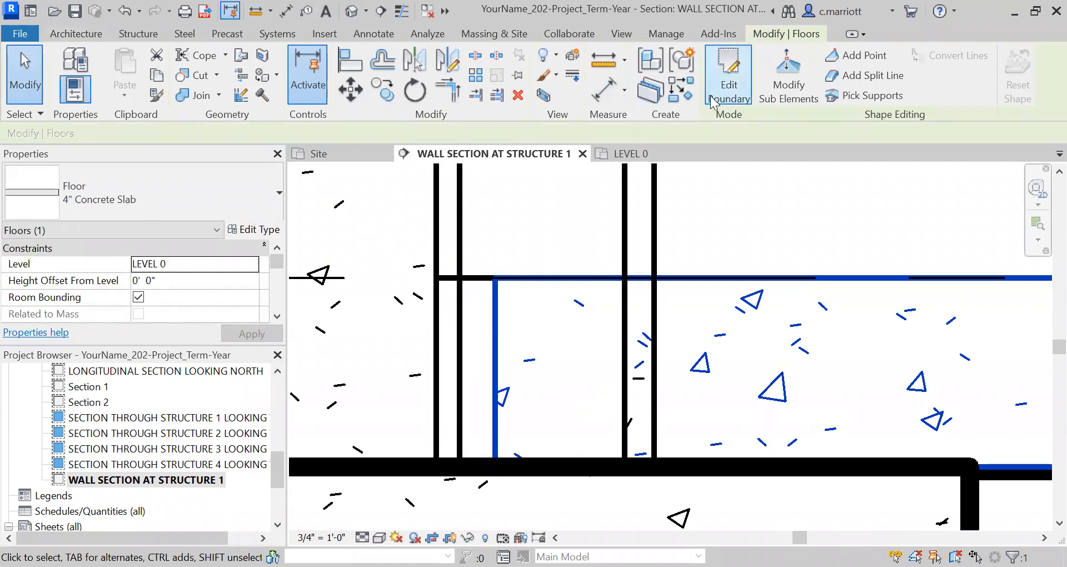
key("Return")
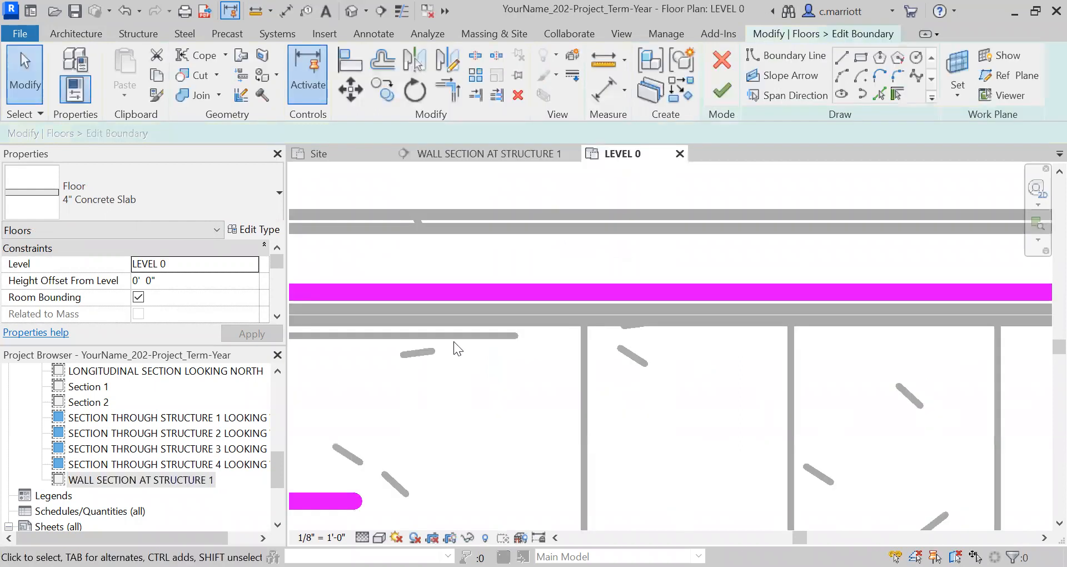
left_click(432, 292)
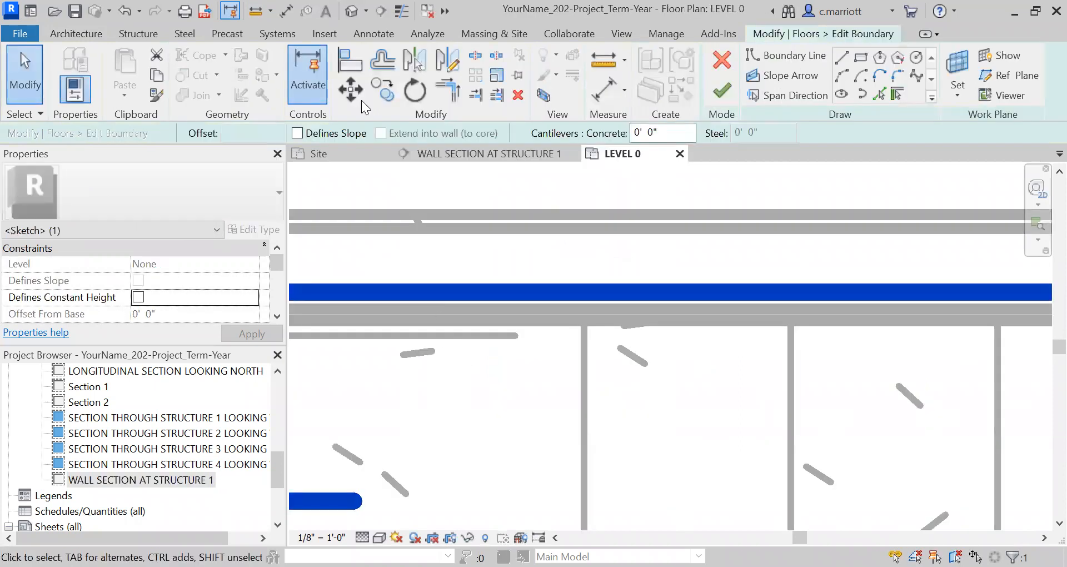
key("m")
key("v")
left_click(512, 405)
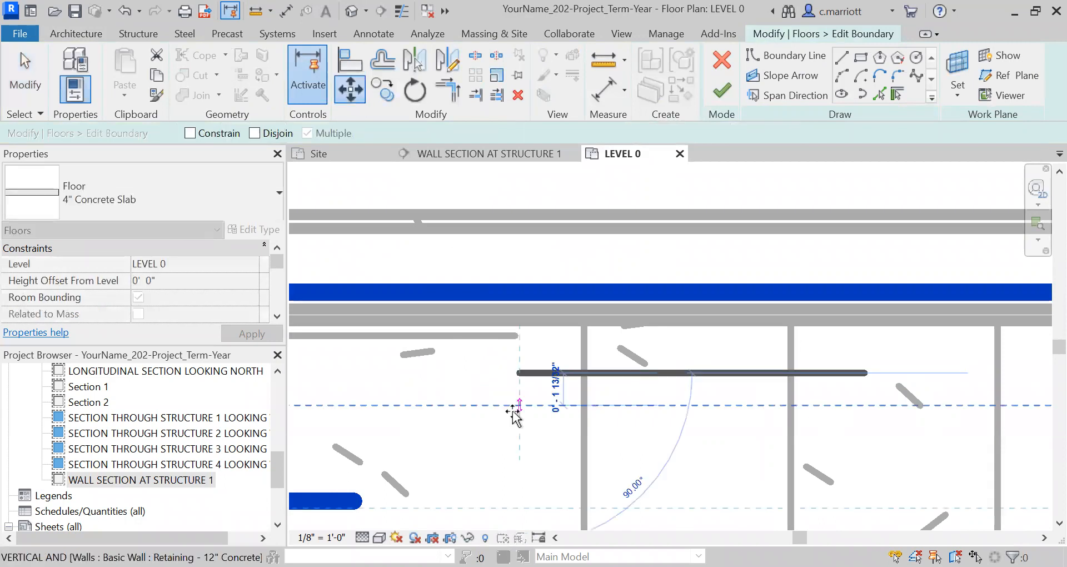
type("1.25")
key("Return")
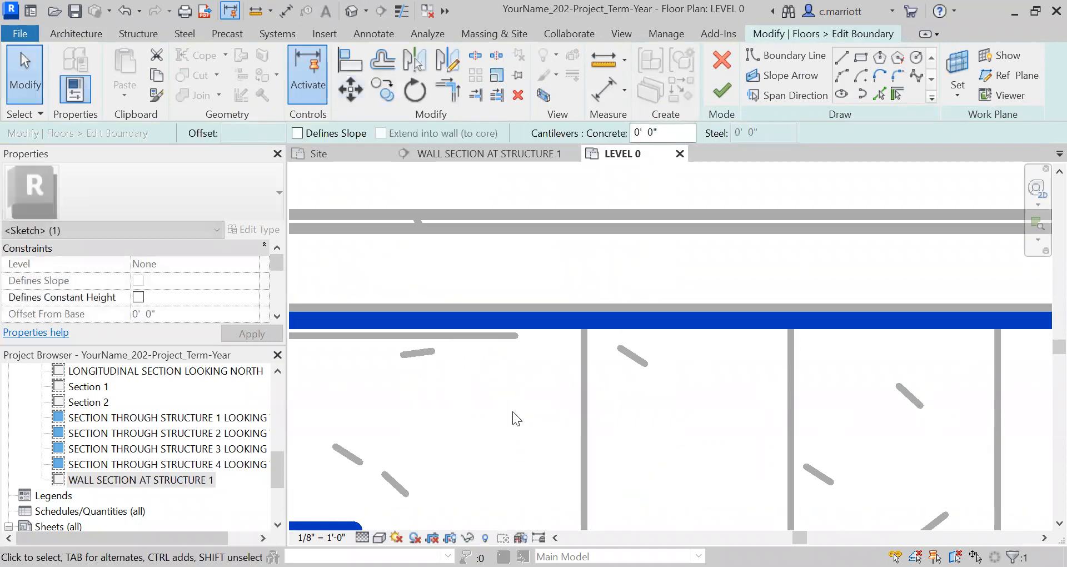
left_click(715, 92)
Return to WALL SECTION AT STRUCTURE 1 and check the slab edge against the concrete wall's inner face
double_click(92, 480)
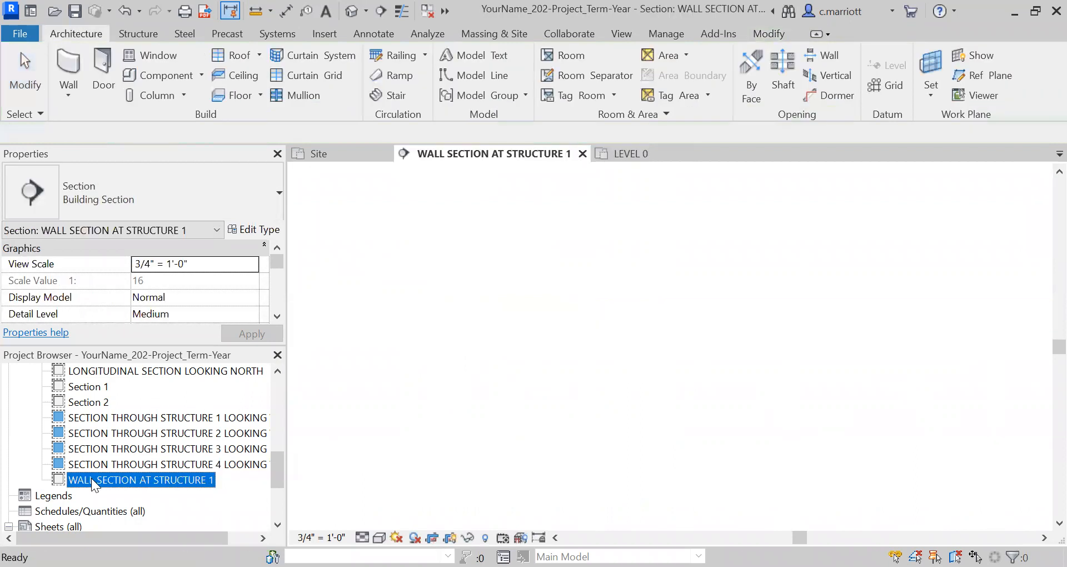
scroll(444, 360, "down", 2)
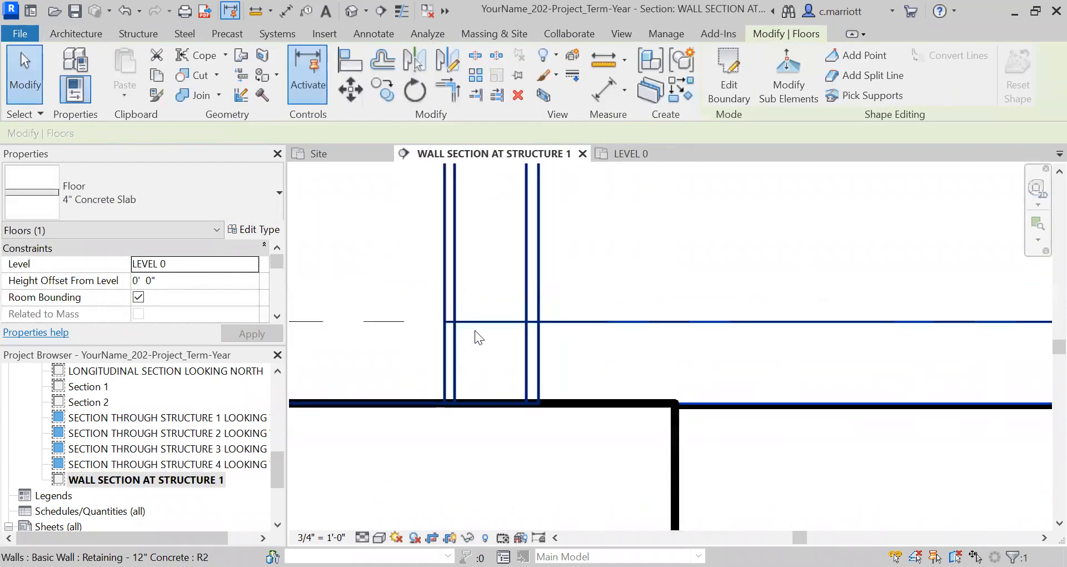
left_click(486, 318)
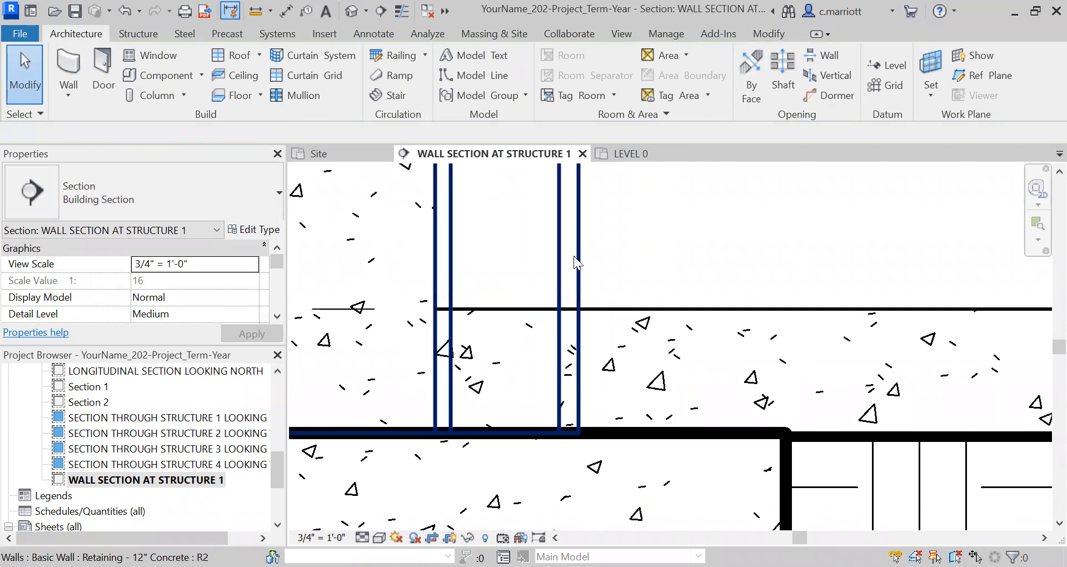
scroll(486, 293, "down", 1)
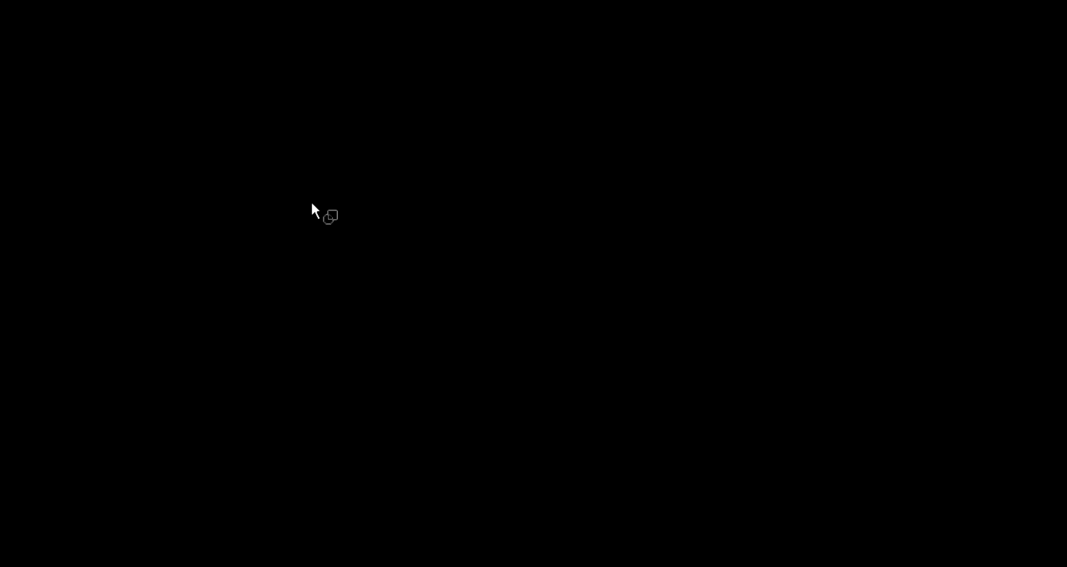
Join the geometry of the 12" concrete retaining wall and the 4" concrete slab
scroll(524, 329, "down", 2)
scroll(501, 309, "up", 2)
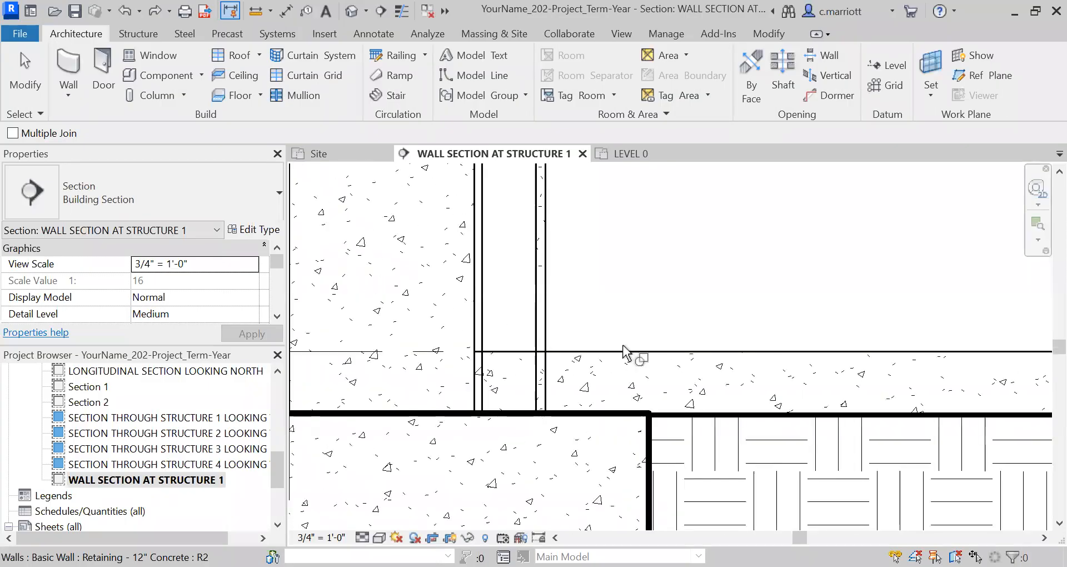
left_click(548, 336)
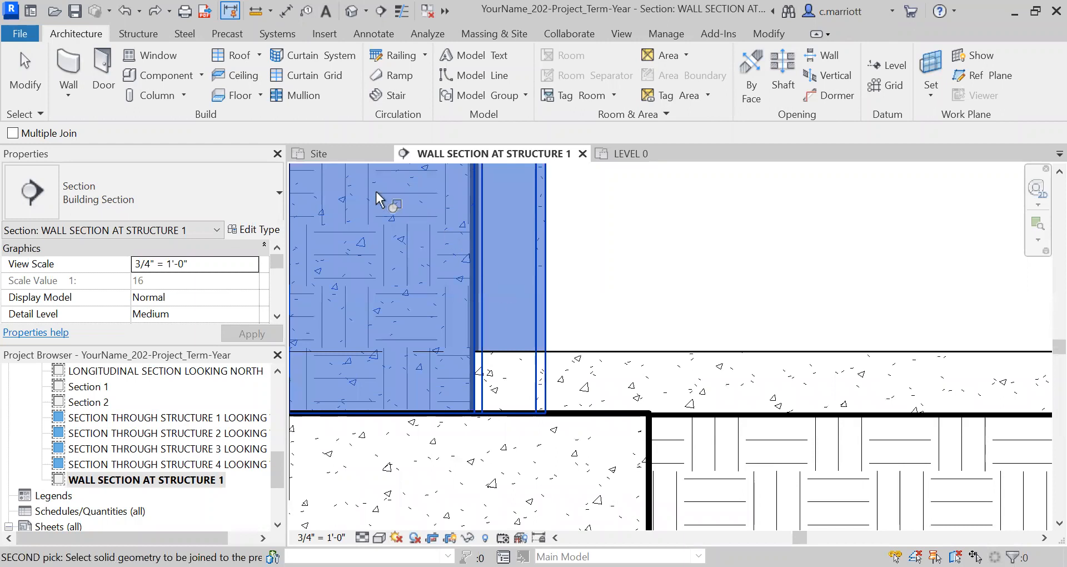
left_click(768, 34)
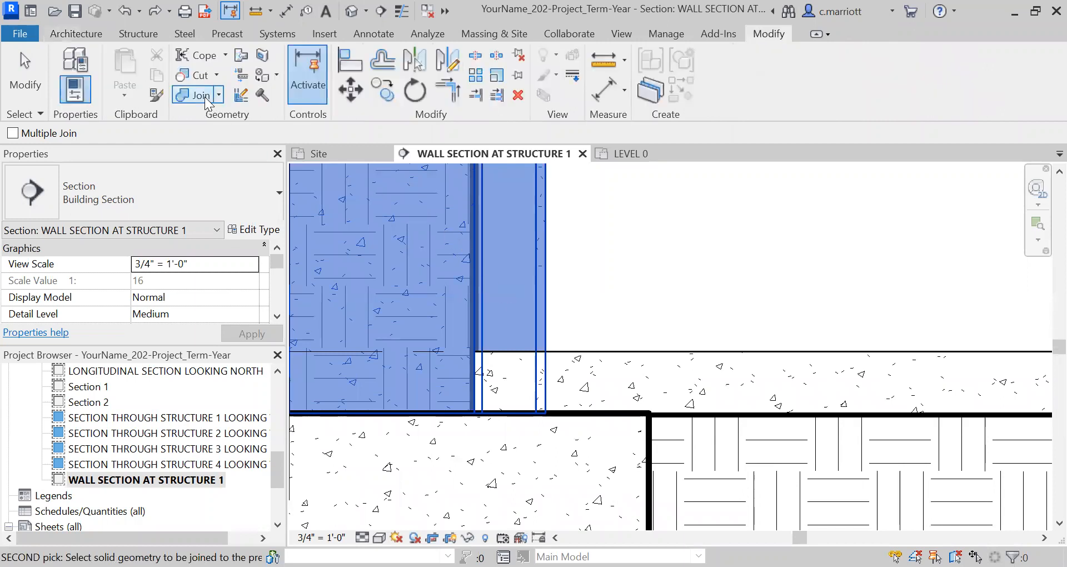
left_click(549, 358)
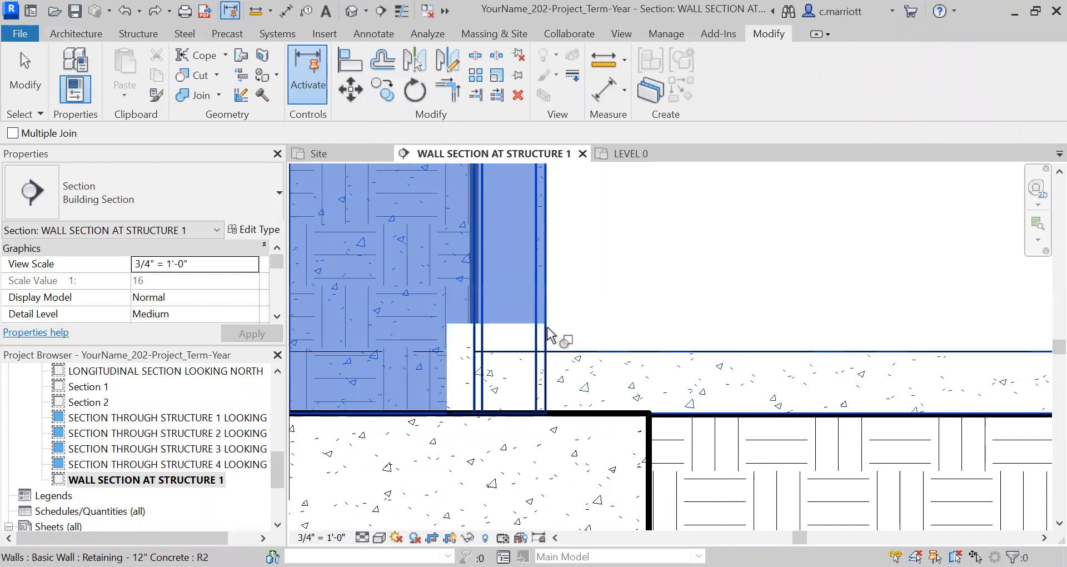
scroll(527, 391, "down", 1)
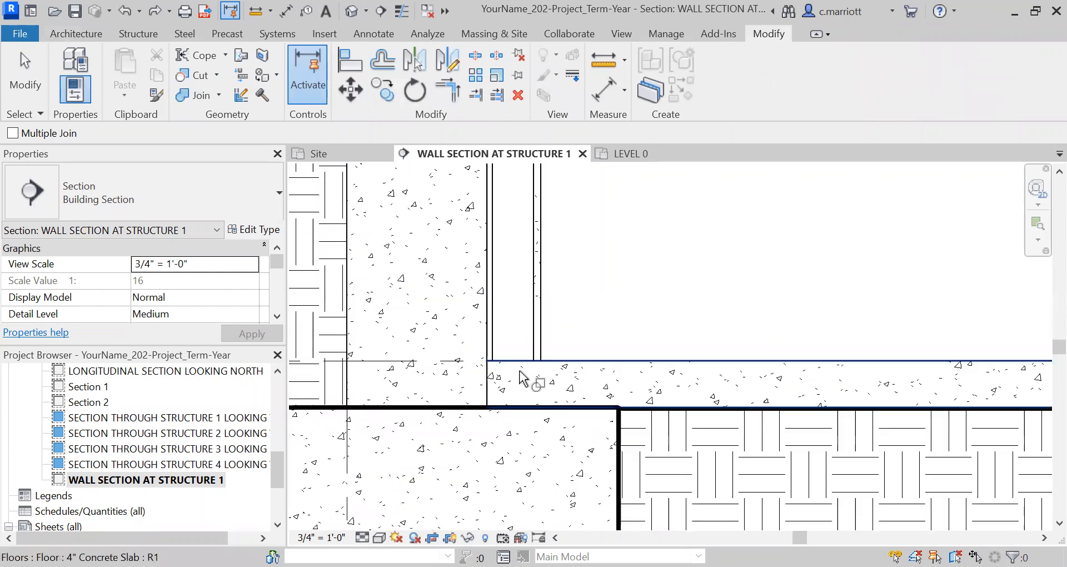
scroll(518, 356, "down", 3)
key("Escape")
Try to move the 30" x 12" bearing footing sideways so its midpoint lines up with the centre of the concrete wall
scroll(516, 334, "up", 4)
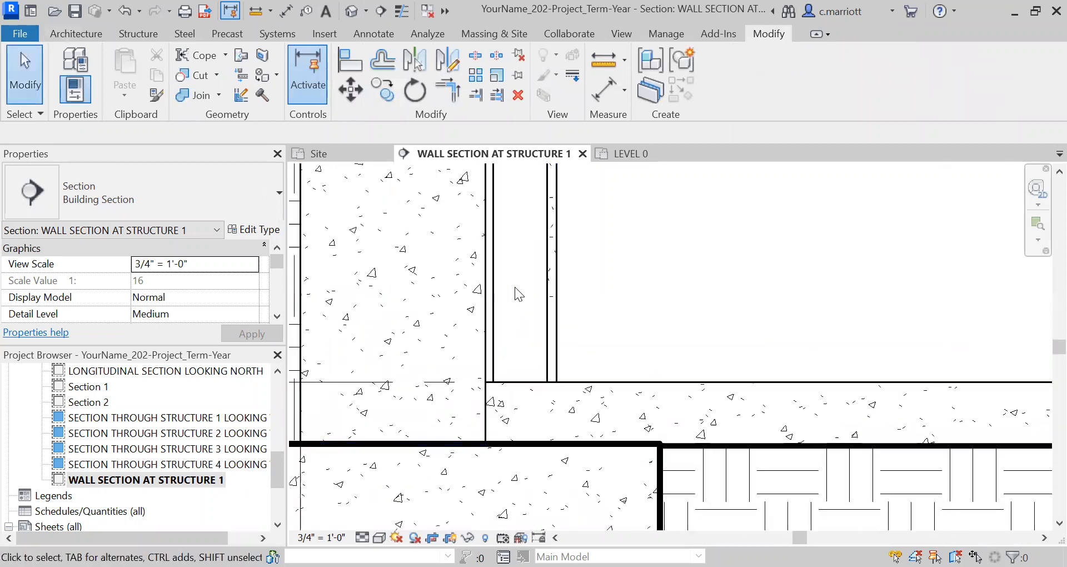
scroll(527, 311, "down", 3)
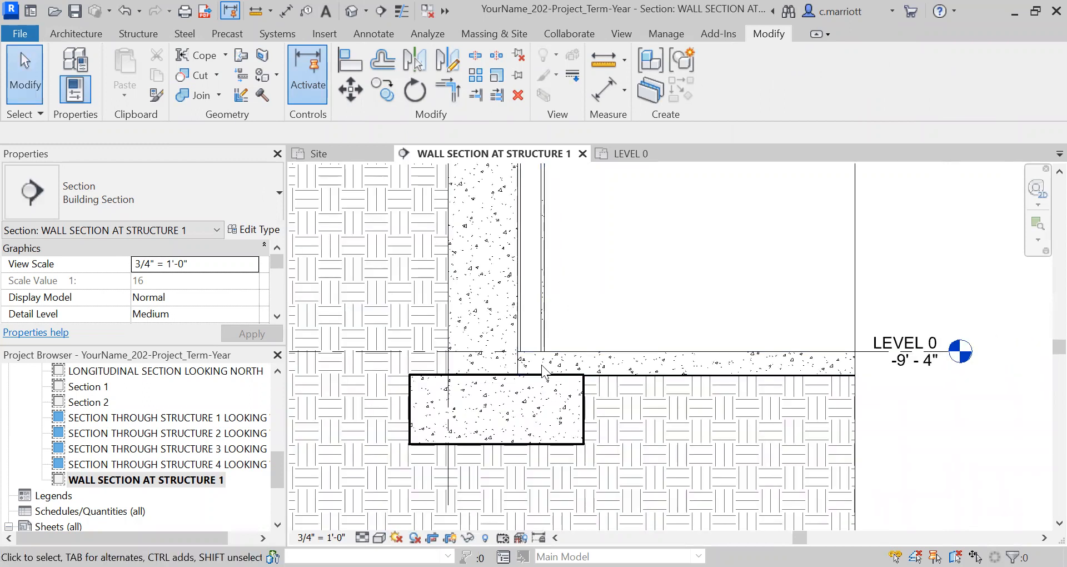
scroll(542, 367, "down", 3)
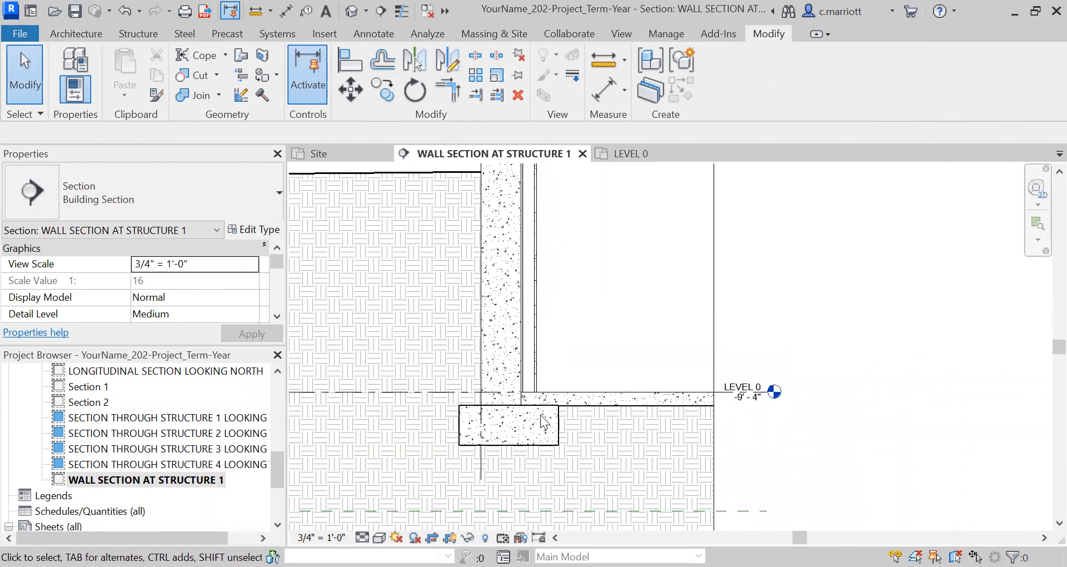
scroll(540, 414, "down", 3)
scroll(479, 354, "down", 2)
scroll(550, 428, "up", 3)
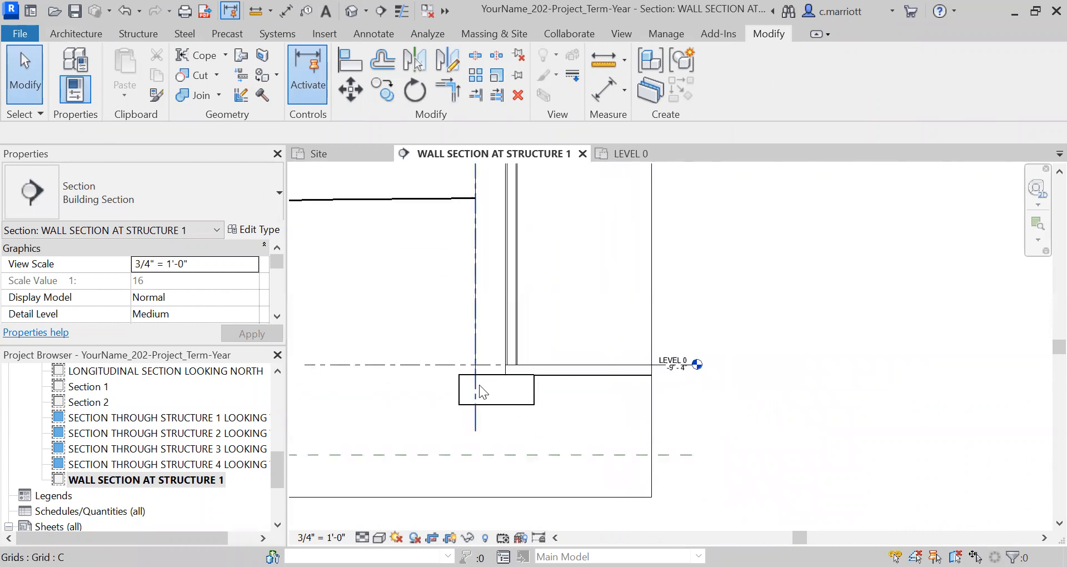
scroll(479, 384, "up", 5)
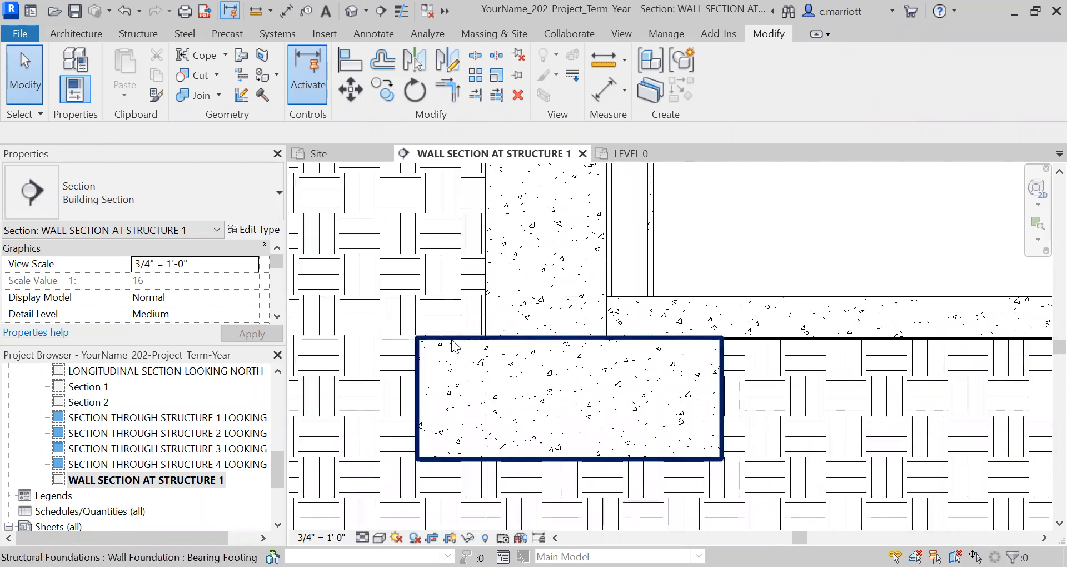
left_click(515, 413)
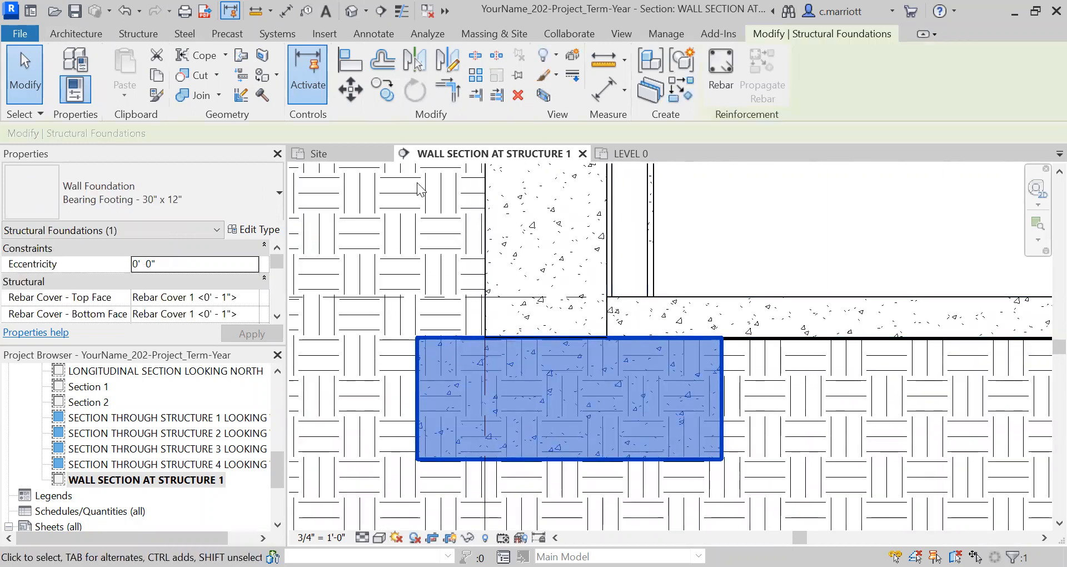
key("m")
key("v")
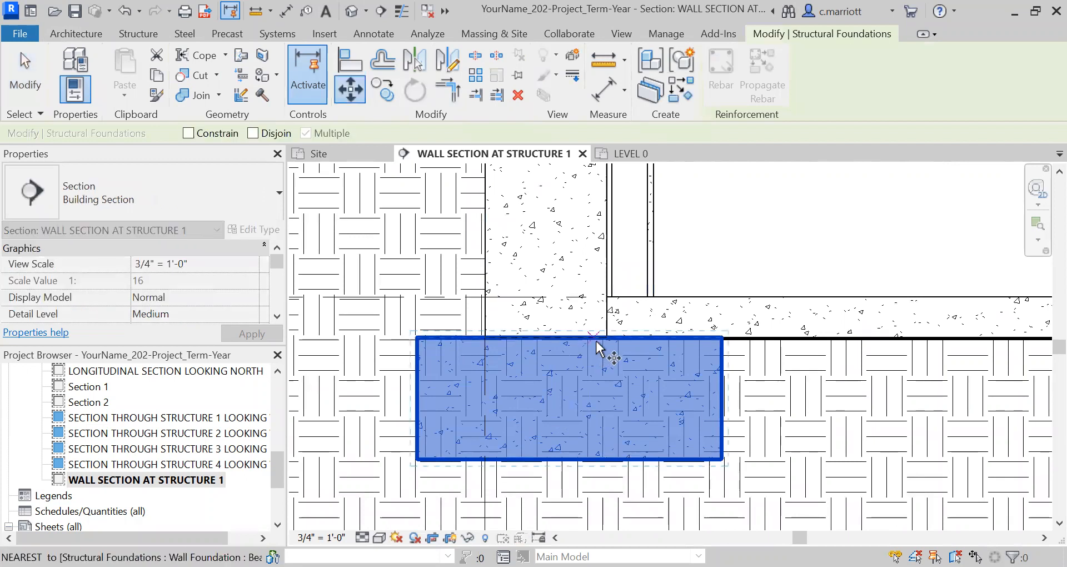
scroll(587, 355, "up", 3)
left_click(564, 334)
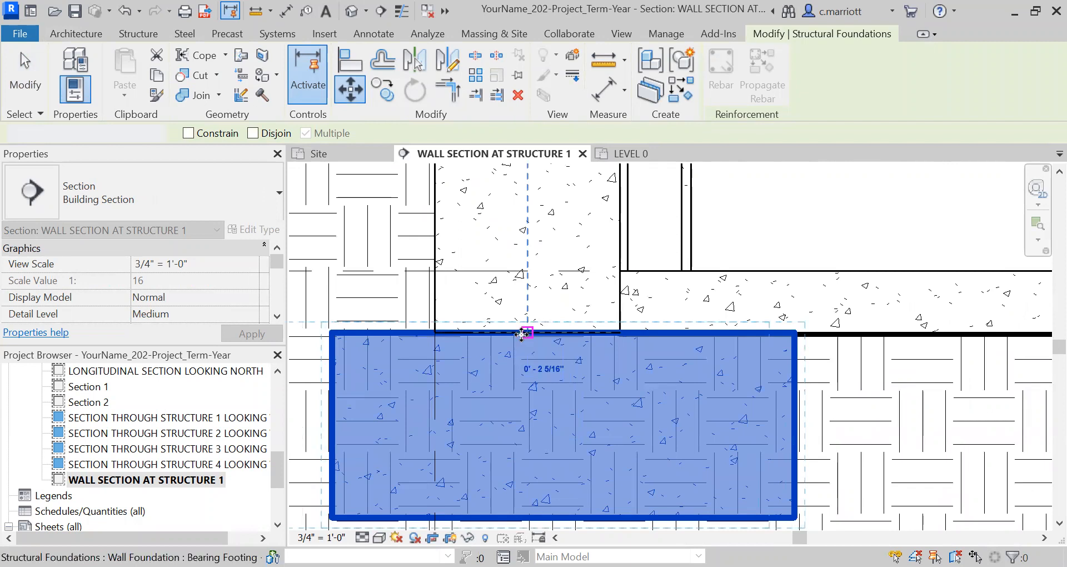
left_click(526, 334)
scroll(524, 364, "down", 2)
scroll(523, 371, "down", 2)
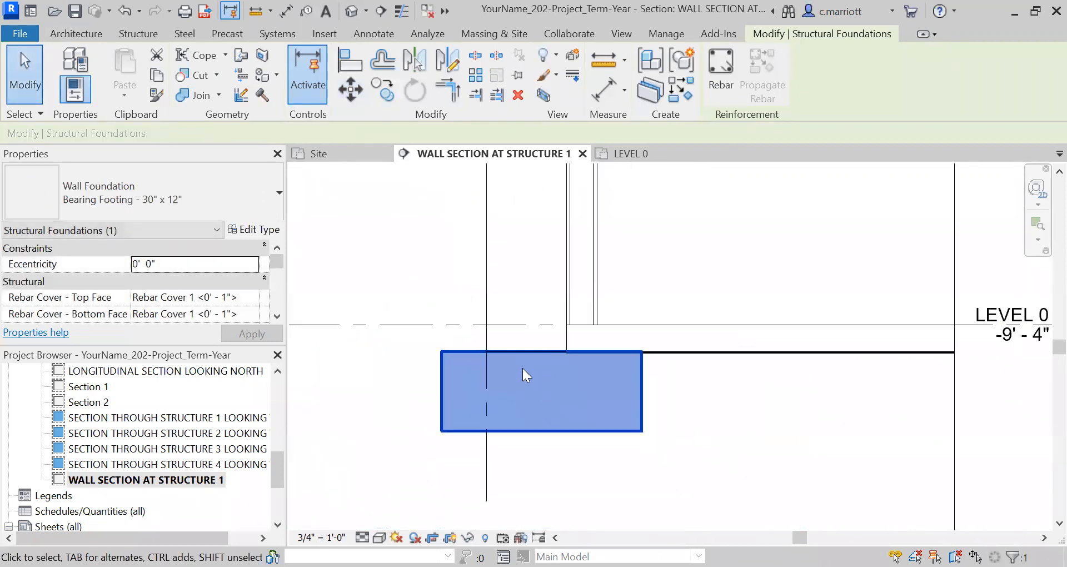
key("Escape")
Measure the horizontal offset between the footing's midpoint and the centre of the concrete at the base of the wall
scroll(576, 388, "down", 2)
scroll(576, 381, "down", 2)
scroll(575, 388, "up", 3)
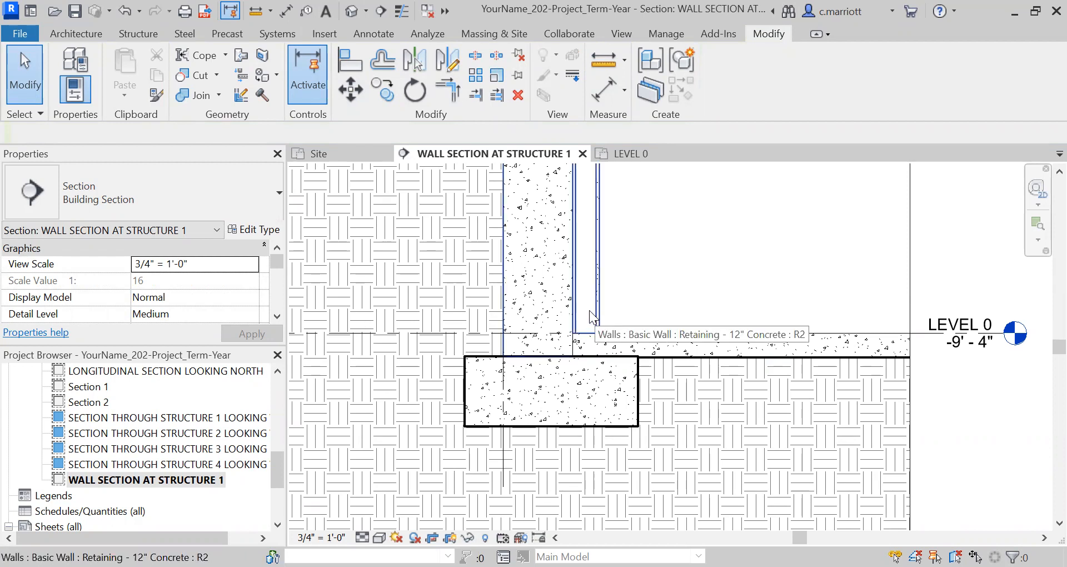
left_click(578, 427)
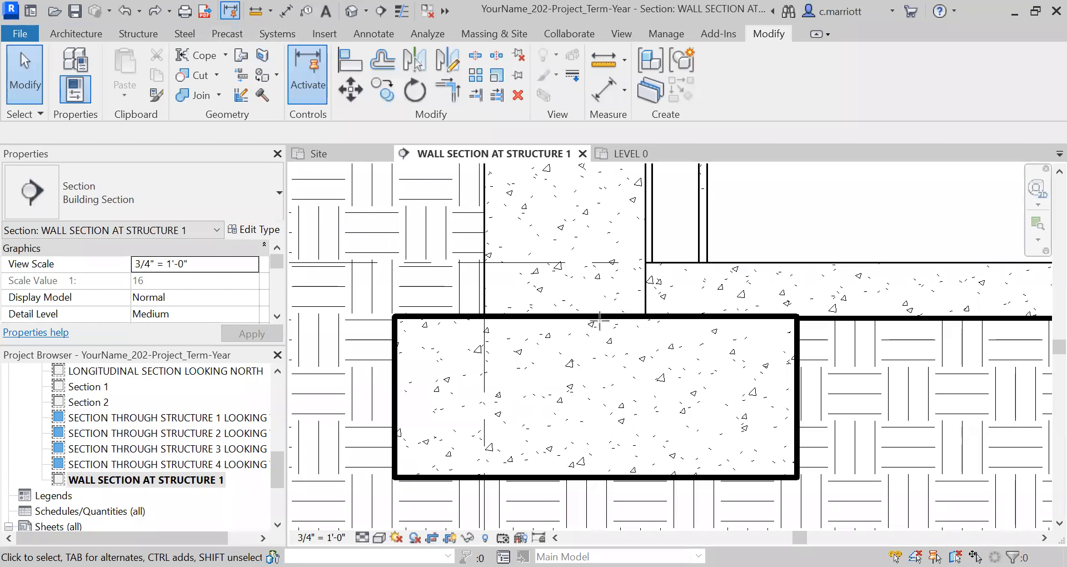
key("m")
key("e")
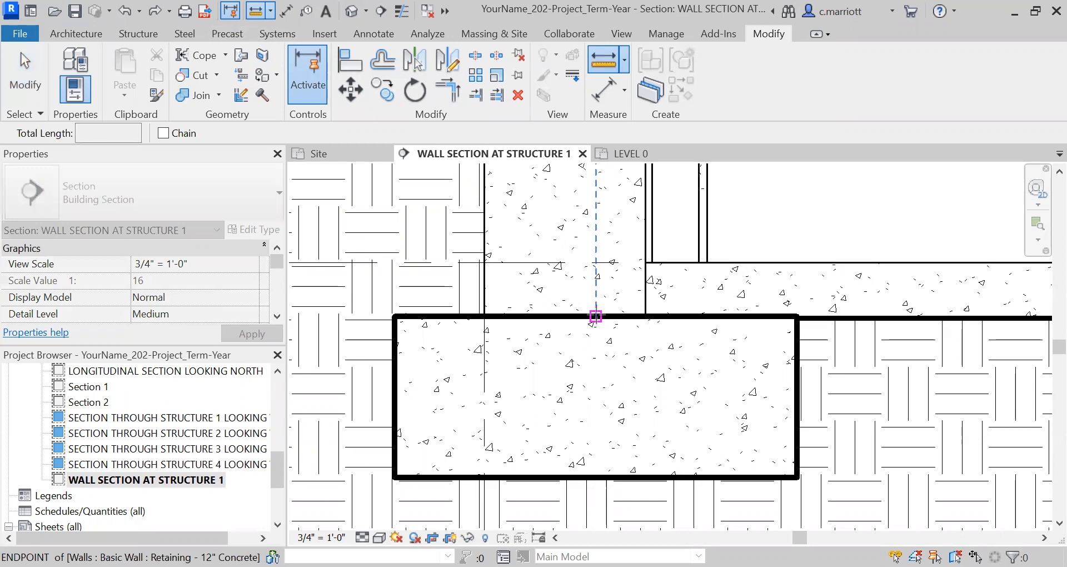
scroll(594, 315, "up", 2)
left_click(594, 317)
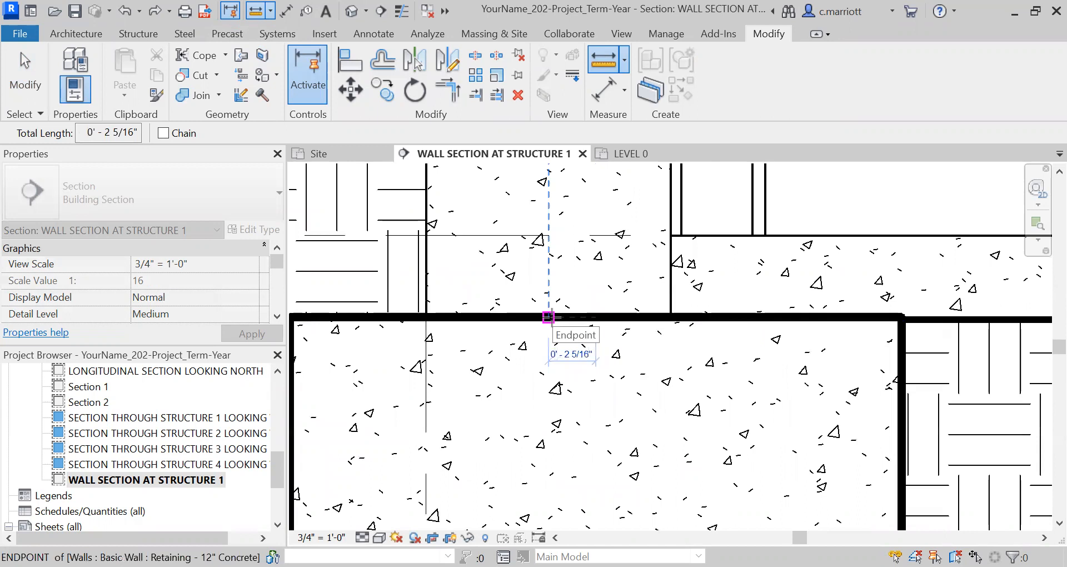
key("Escape")
key("Escape")
scroll(554, 328, "down", 4)
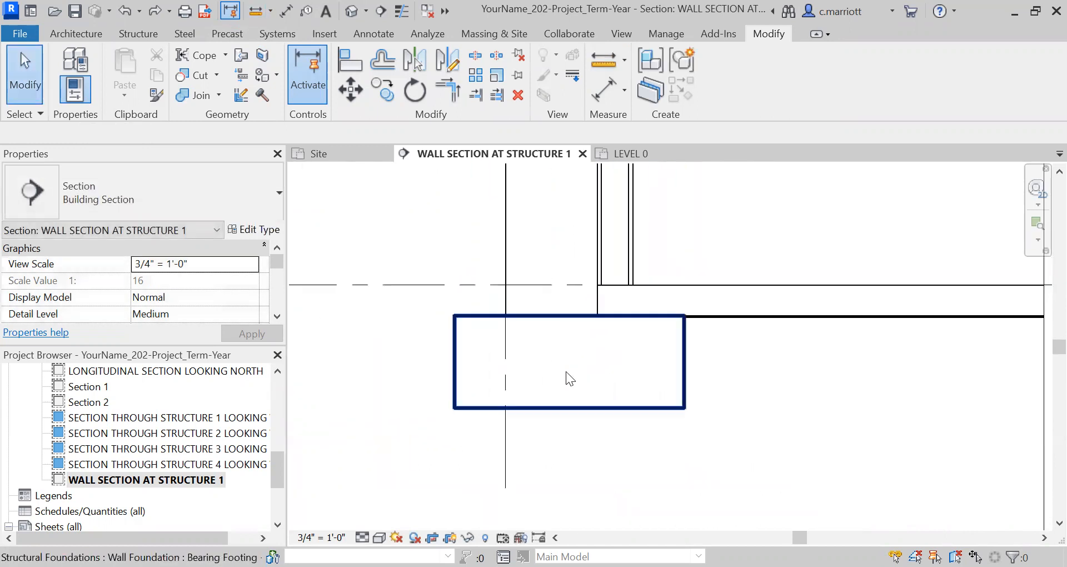
Set the eccentricity of the 30" x 12" bearing footing in the wall section to 2 5/16"
left_click(579, 409)
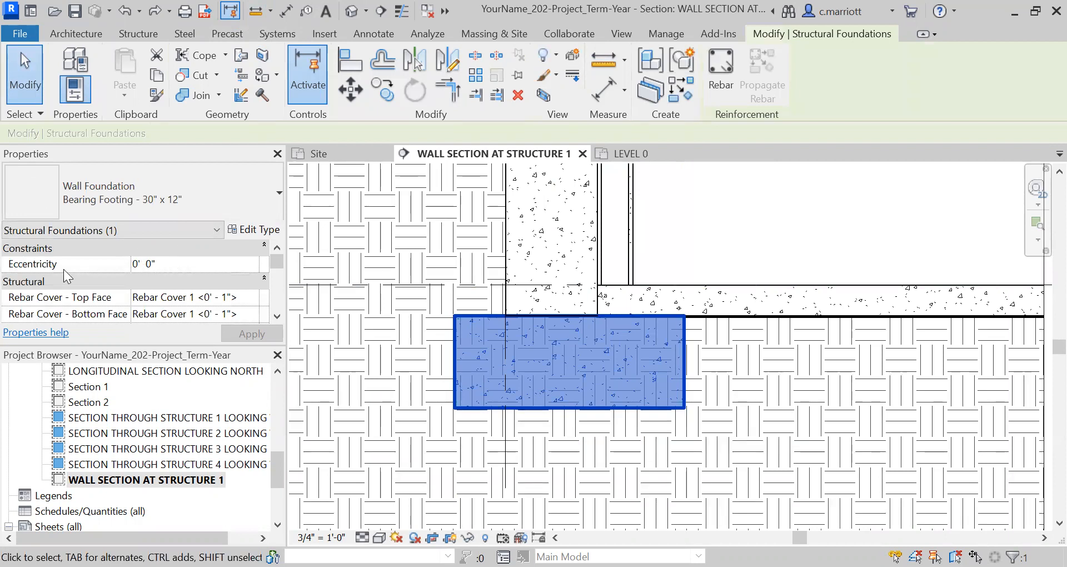
mouse_move(22, 270)
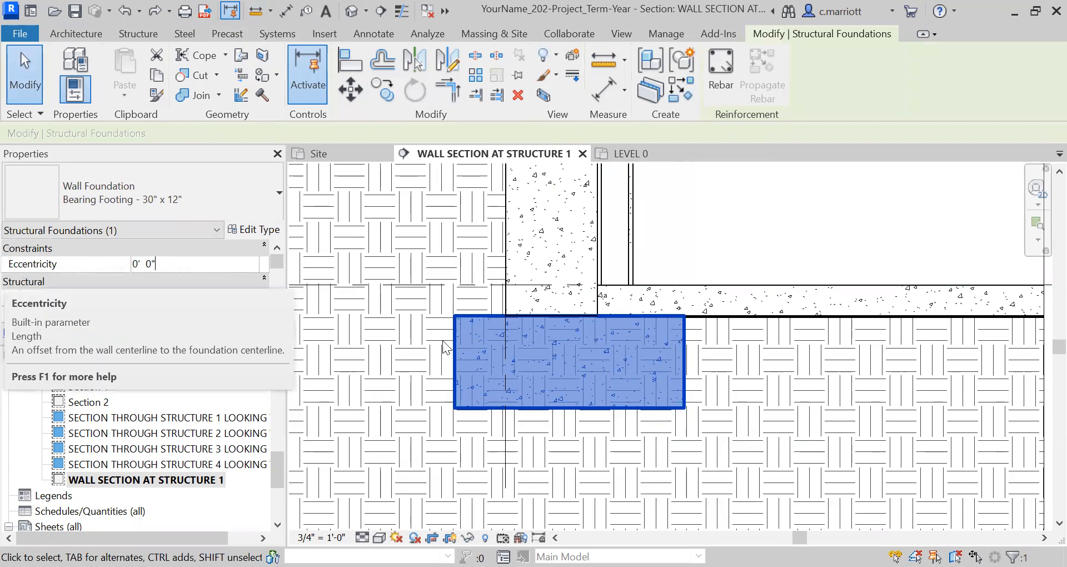
left_click(61, 262)
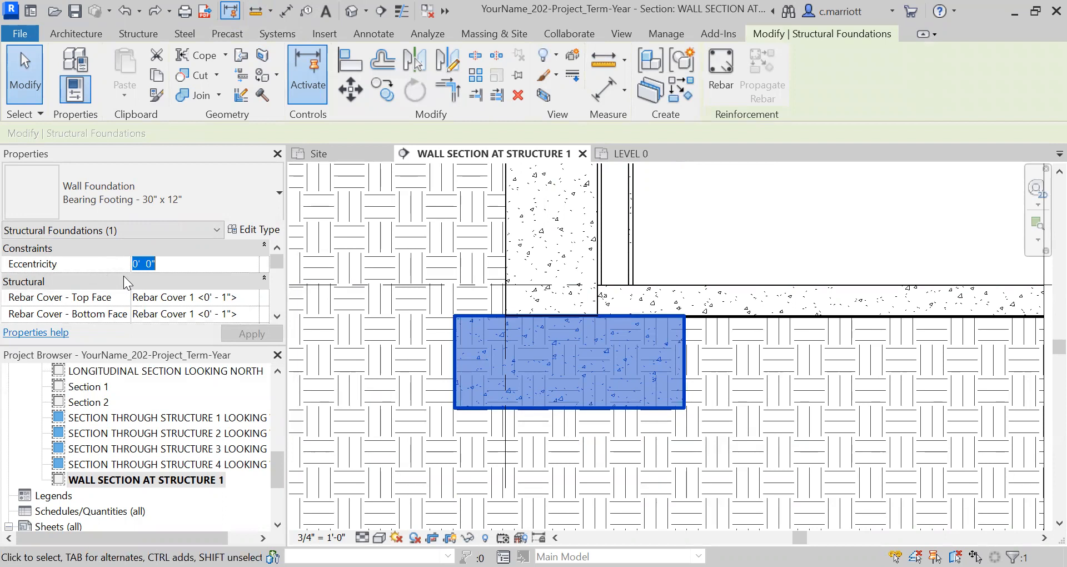
type("2")
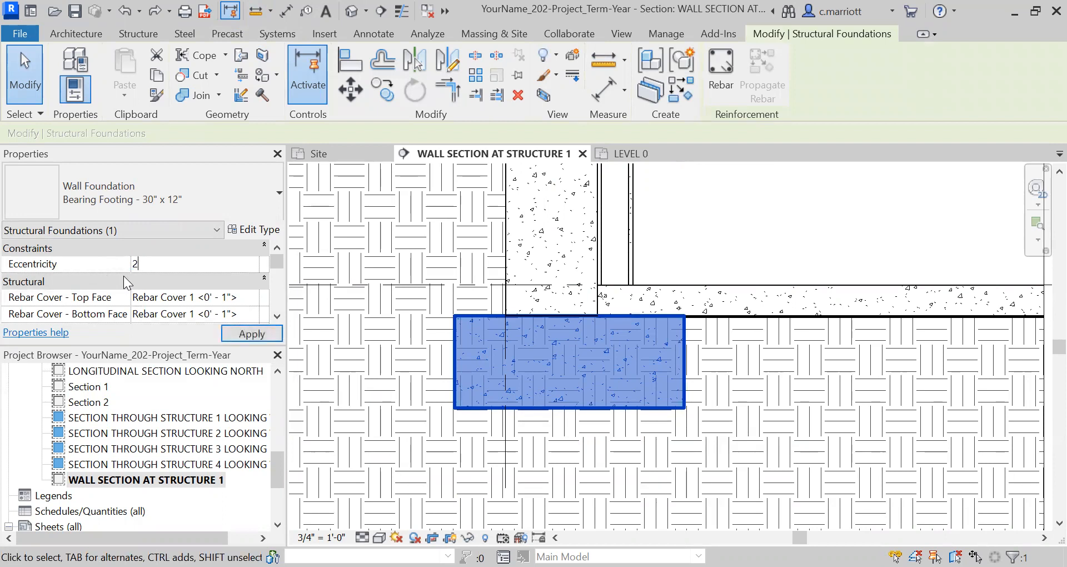
type("-5/16\"")
key("Escape")
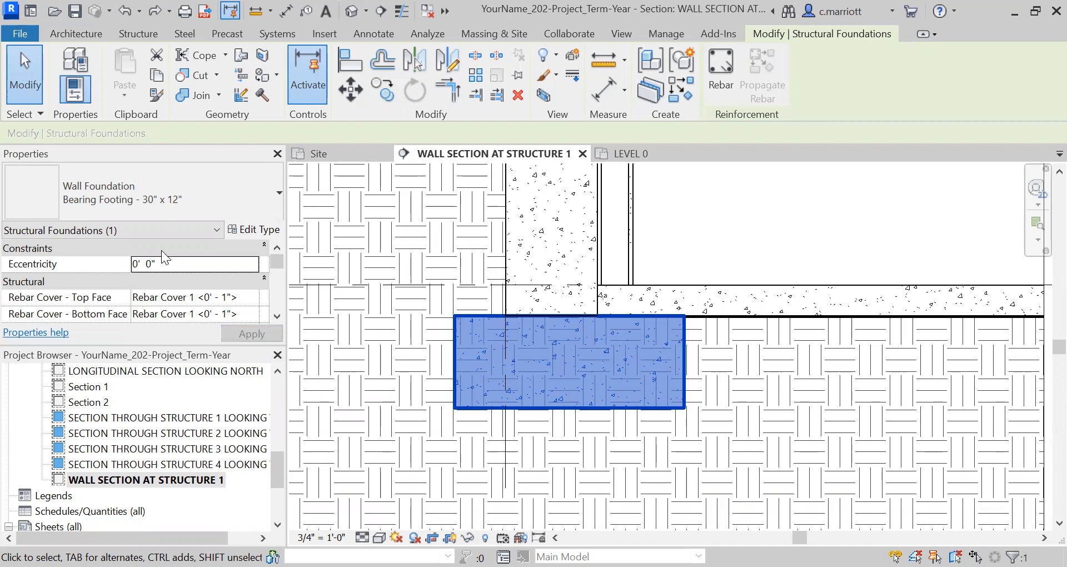
left_click(68, 264)
key("BackSpace")
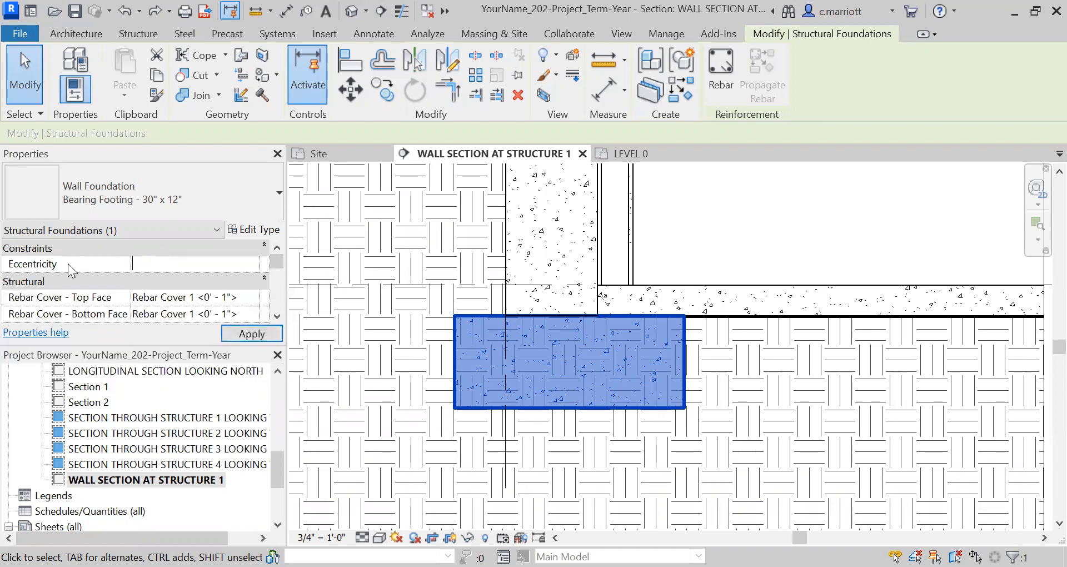
type("2 5/16\"")
key("Return")
left_click(239, 329)
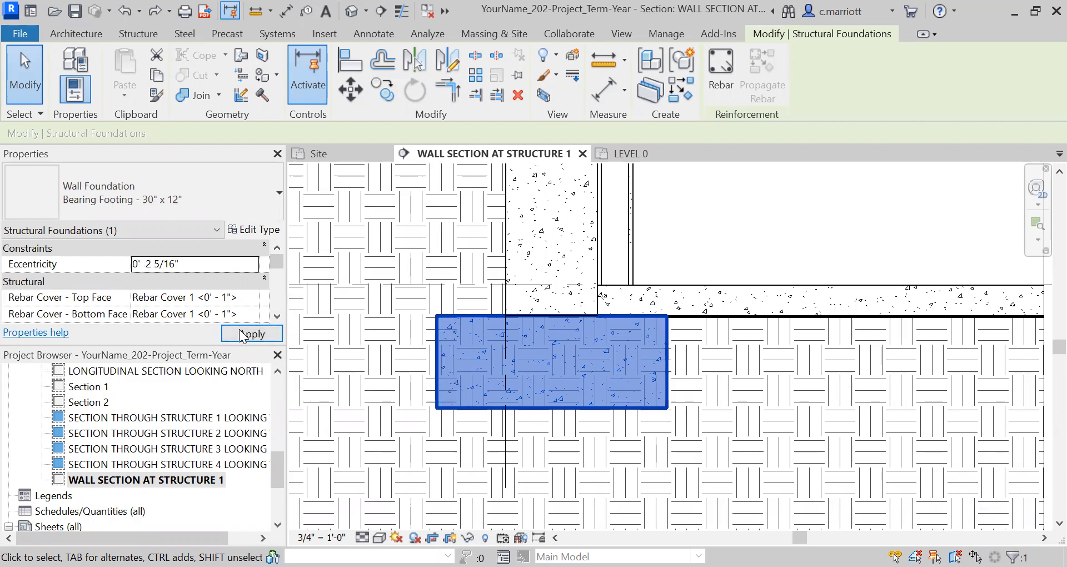
key("Escape")
Open SECTION THROUGH STRUCTURE 1 LOOKING WEST and go to the footing under the foundation wall opposite the corrected one
scroll(570, 316, "down", 3)
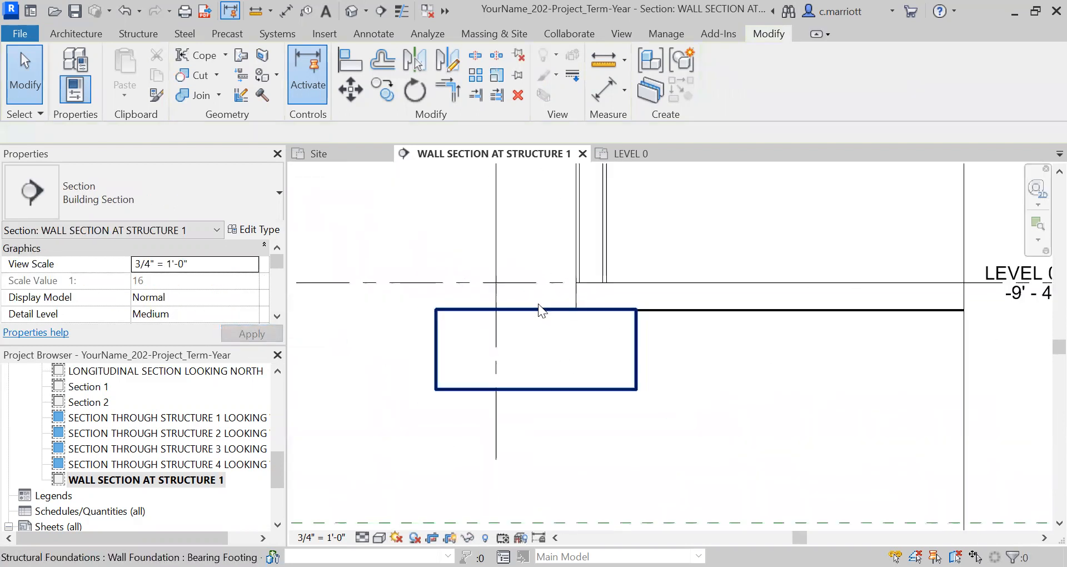
scroll(603, 346, "down", 4)
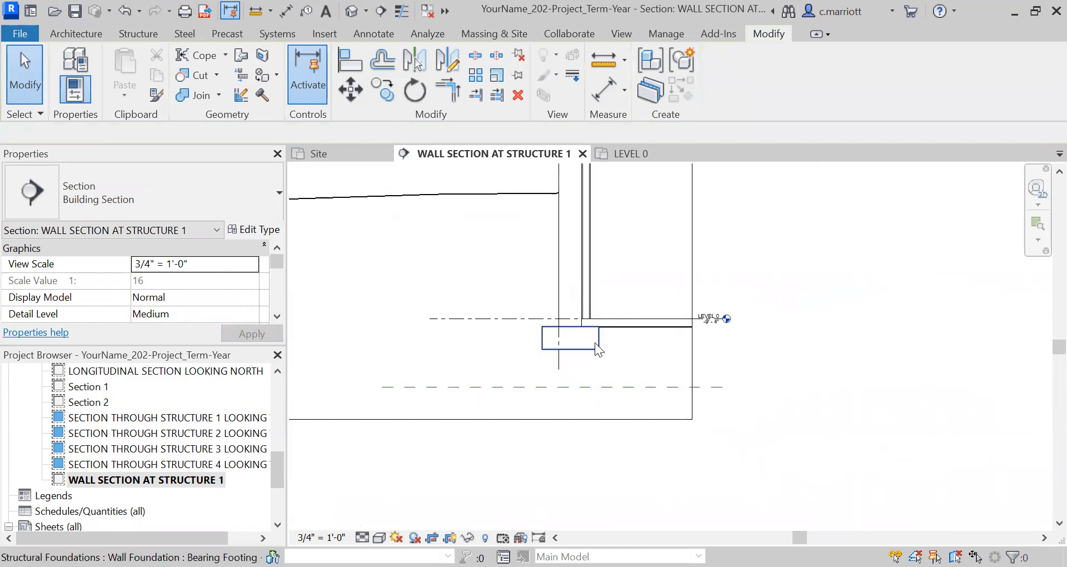
scroll(591, 342, "up", 3)
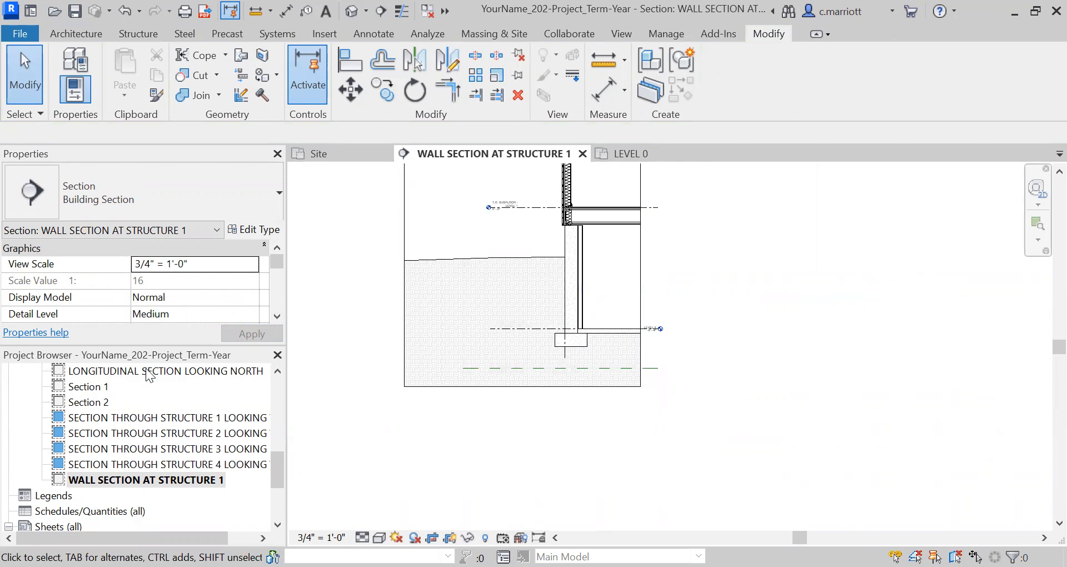
scroll(603, 313, "up", 3)
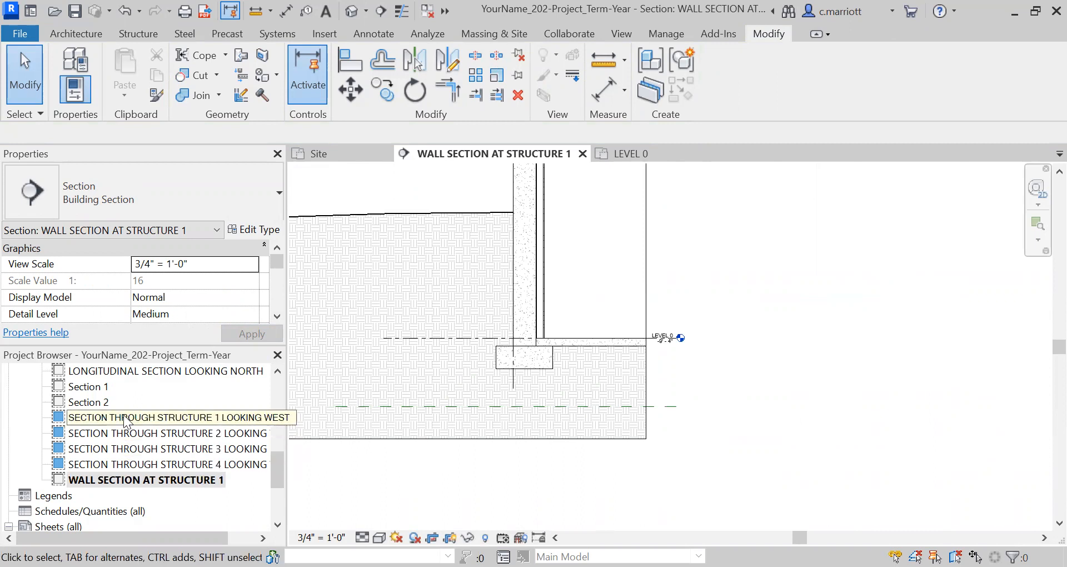
scroll(537, 478, "up", 6)
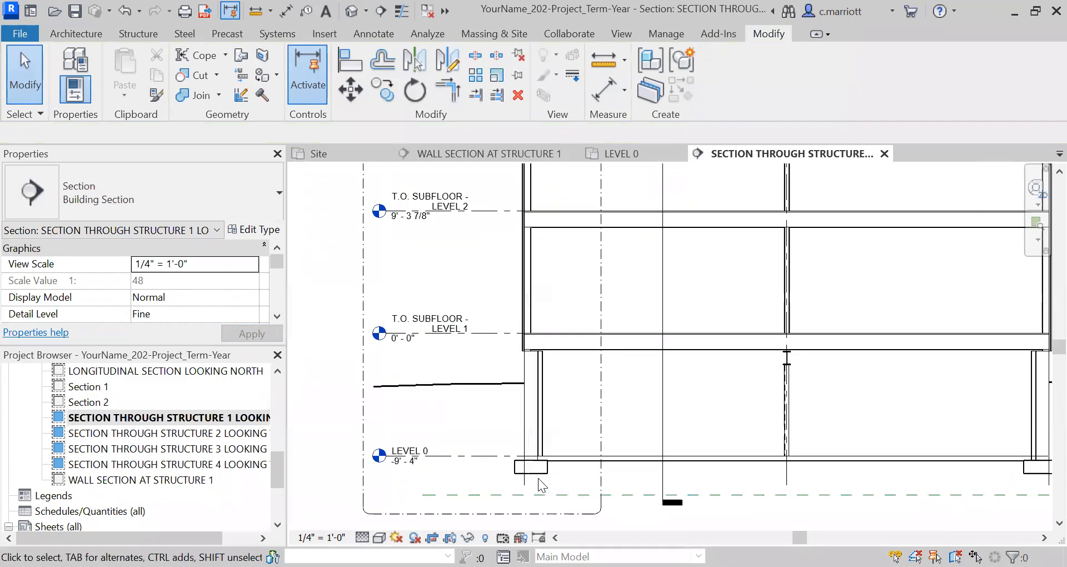
scroll(549, 408, "down", 5)
scroll(589, 445, "up", 8)
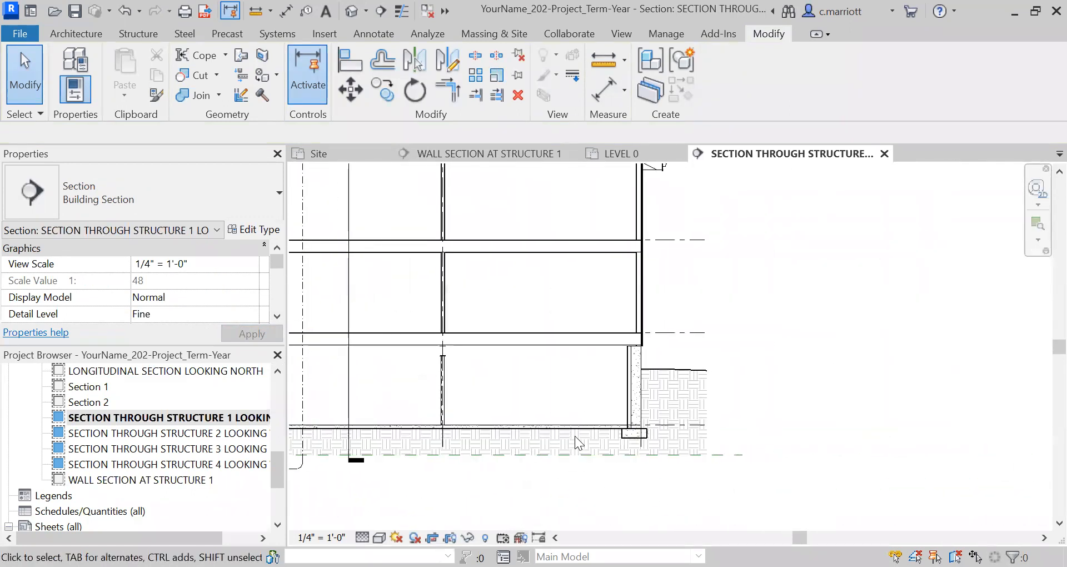
scroll(586, 444, "up", 1)
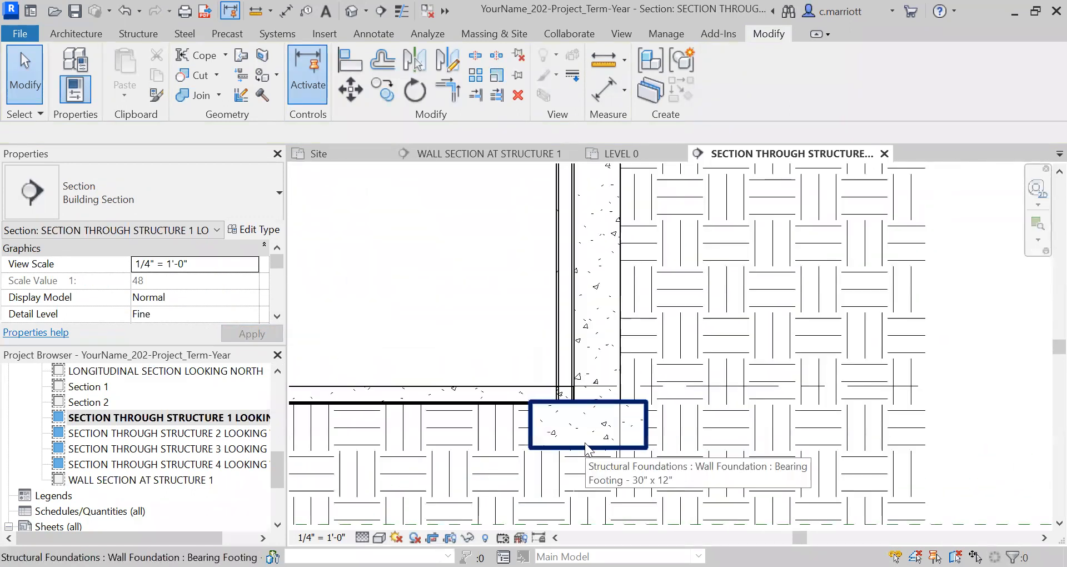
Set the eccentricity of the opposite foundation wall's 30" x 12" bearing footing to 2 5/16"
left_click(584, 443)
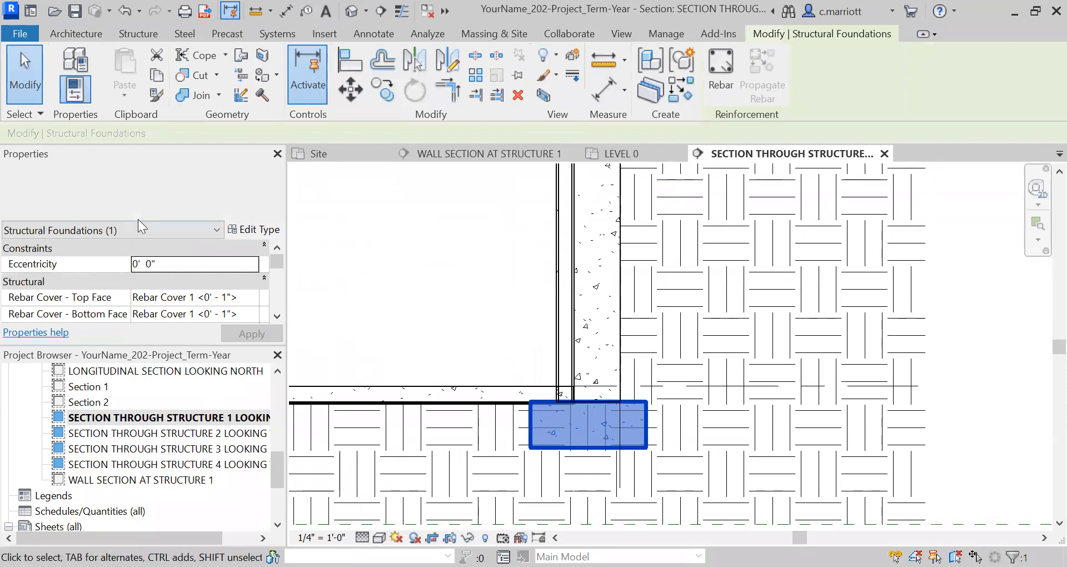
left_click(168, 262)
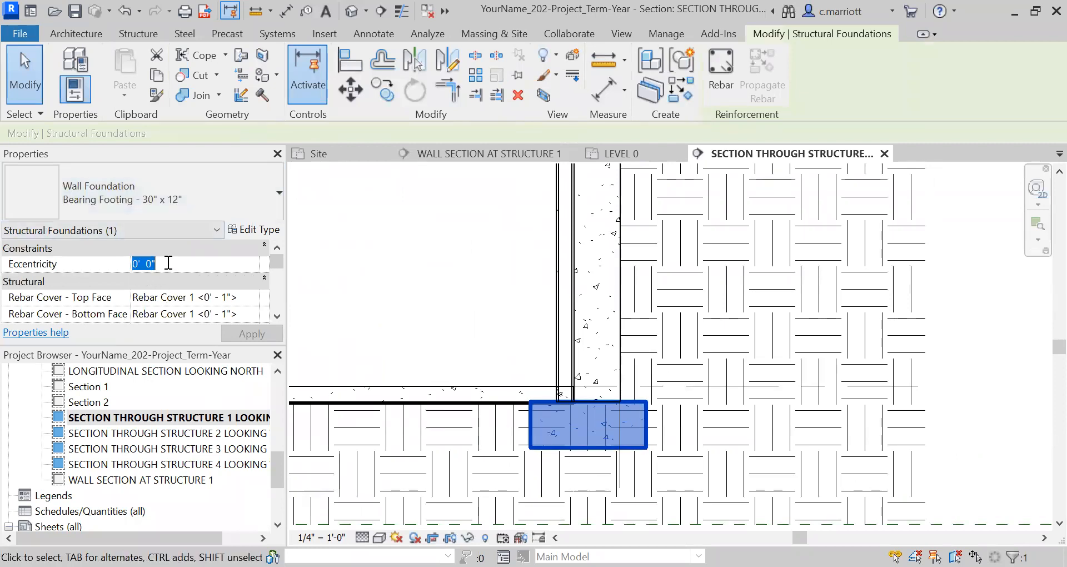
type("2")
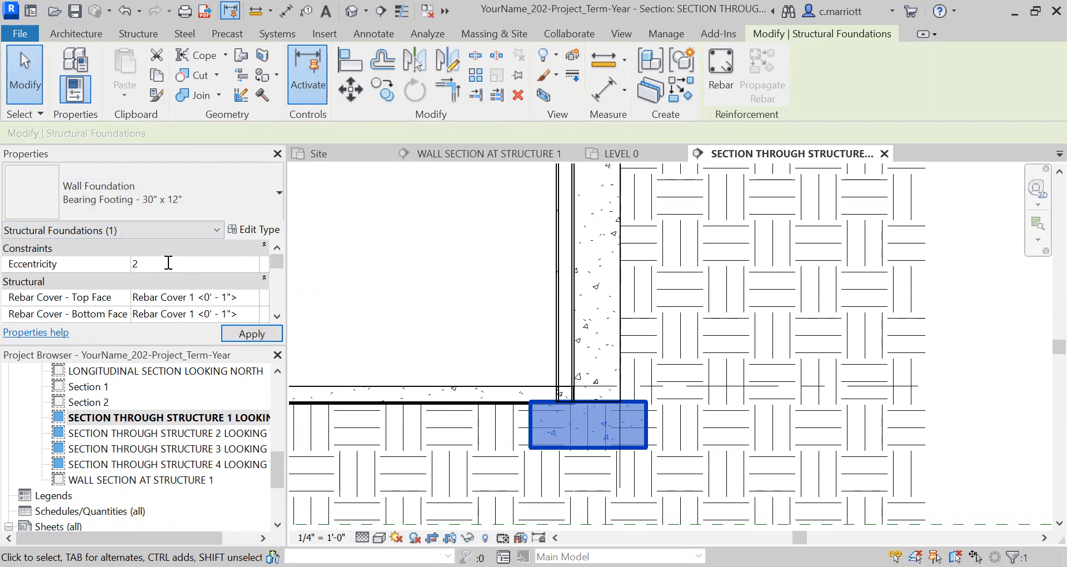
type(" 5/16\"")
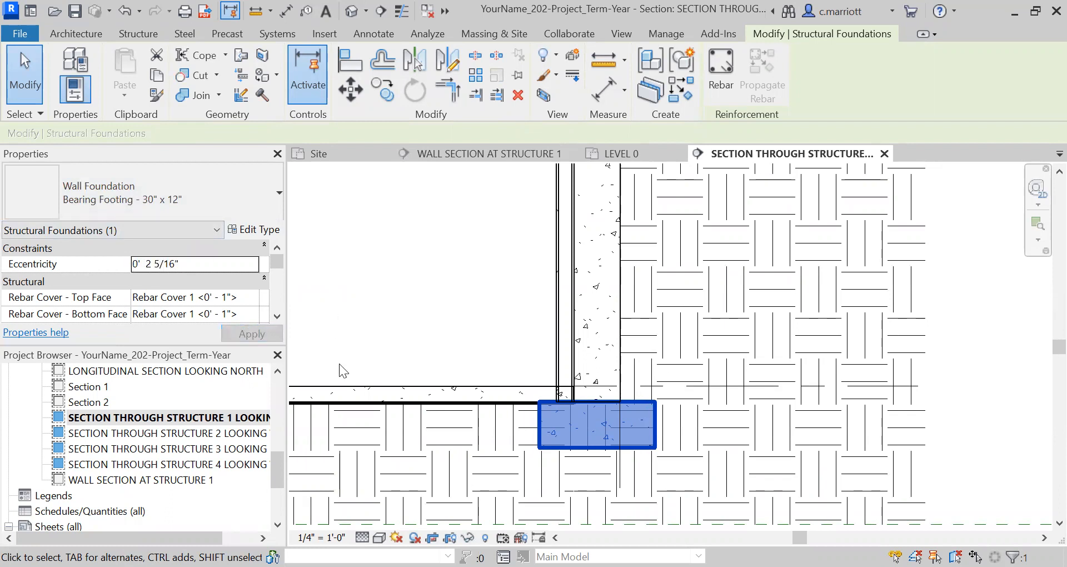
left_click(355, 359)
scroll(396, 348, "down", 2)
Open LONGITUDINAL SECTION LOOKING NORTH and go to the footing under Structure 1's foundation wall near grid 3
double_click(94, 387)
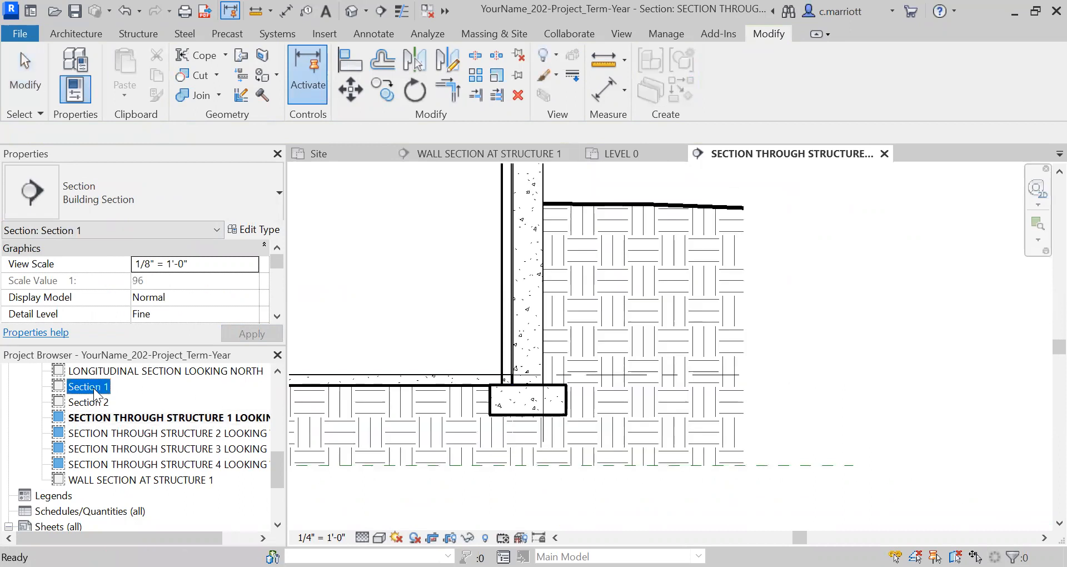
double_click(111, 370)
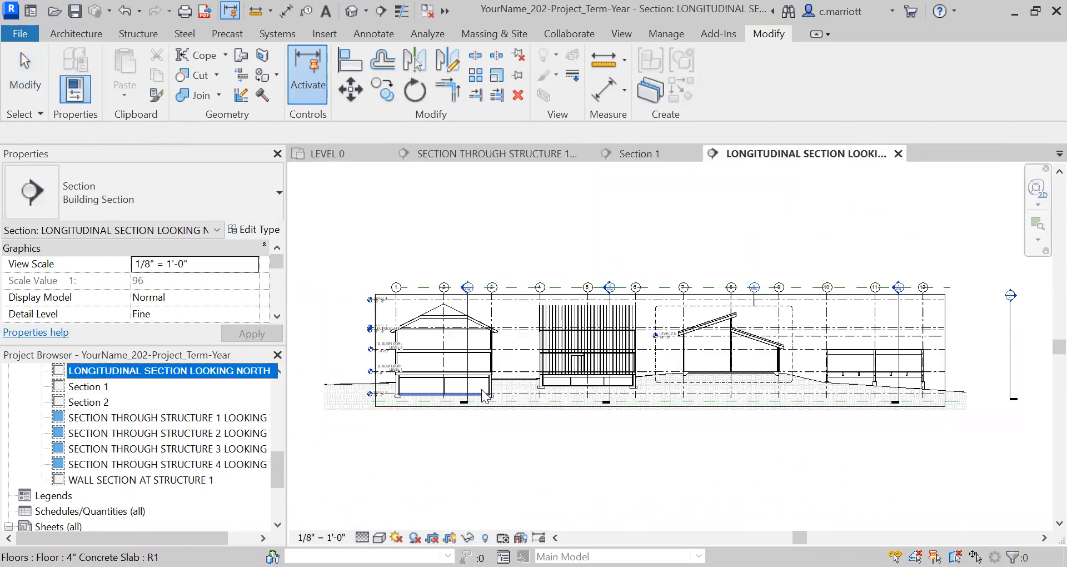
scroll(483, 402, "up", 5)
scroll(485, 401, "up", 6)
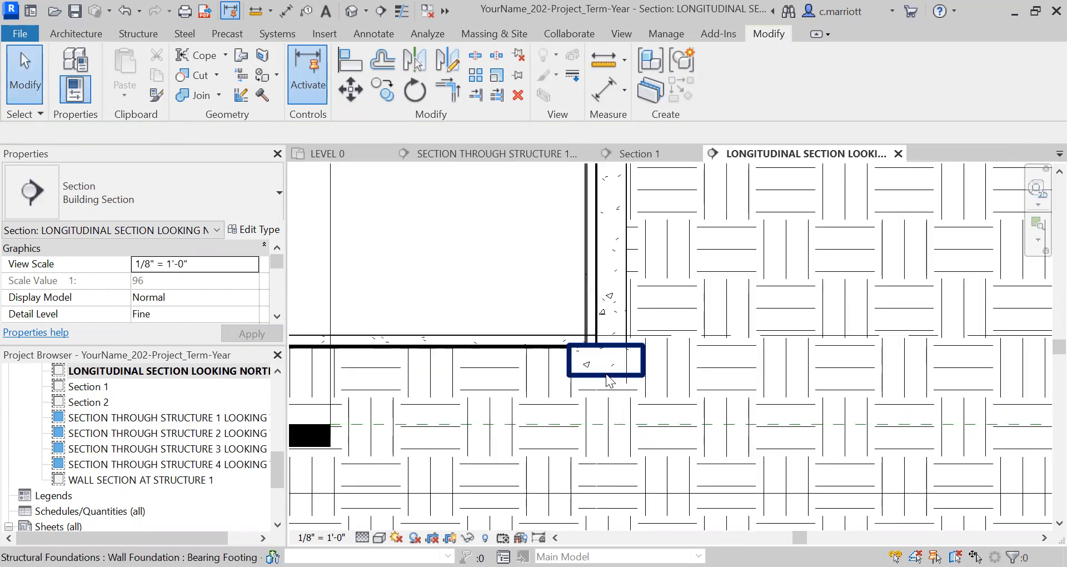
Set the eccentricity of the 30" x 12" bearing footing near grid 3 to 2 5/16"
left_click(606, 371)
left_click(181, 264)
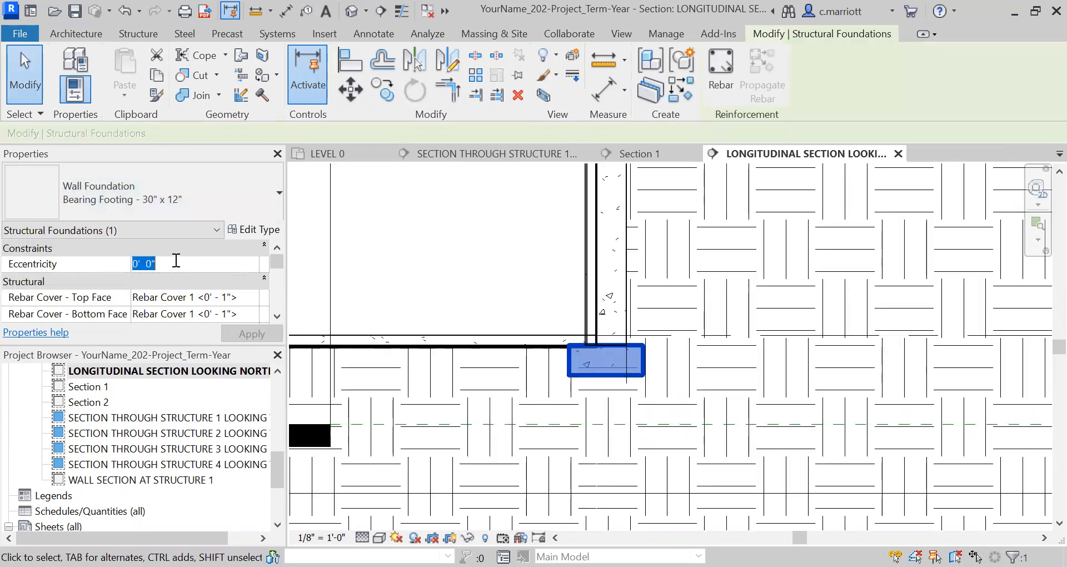
type("0")
key("Return")
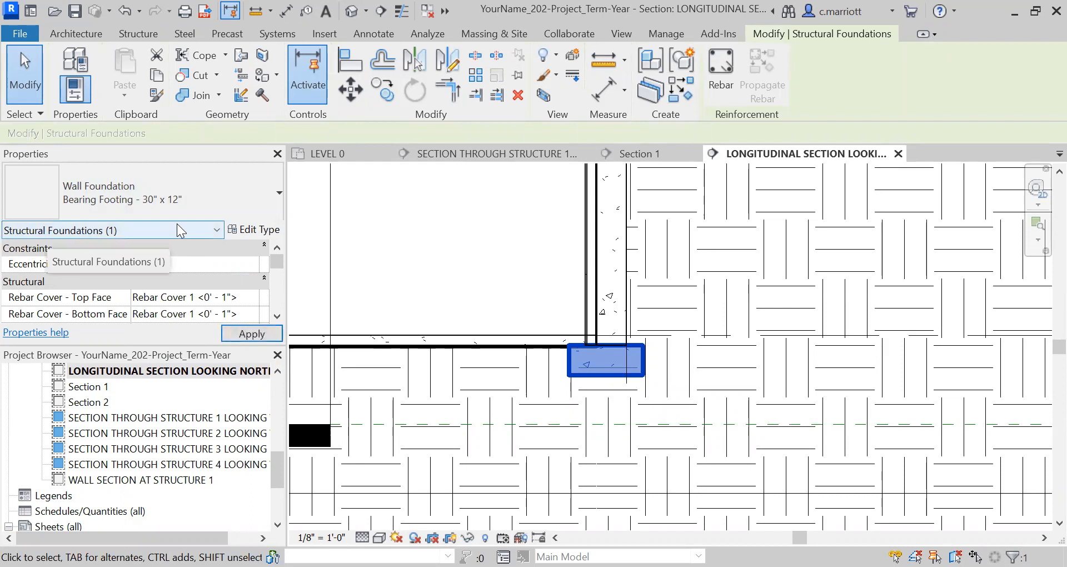
left_click(175, 264)
type("2")
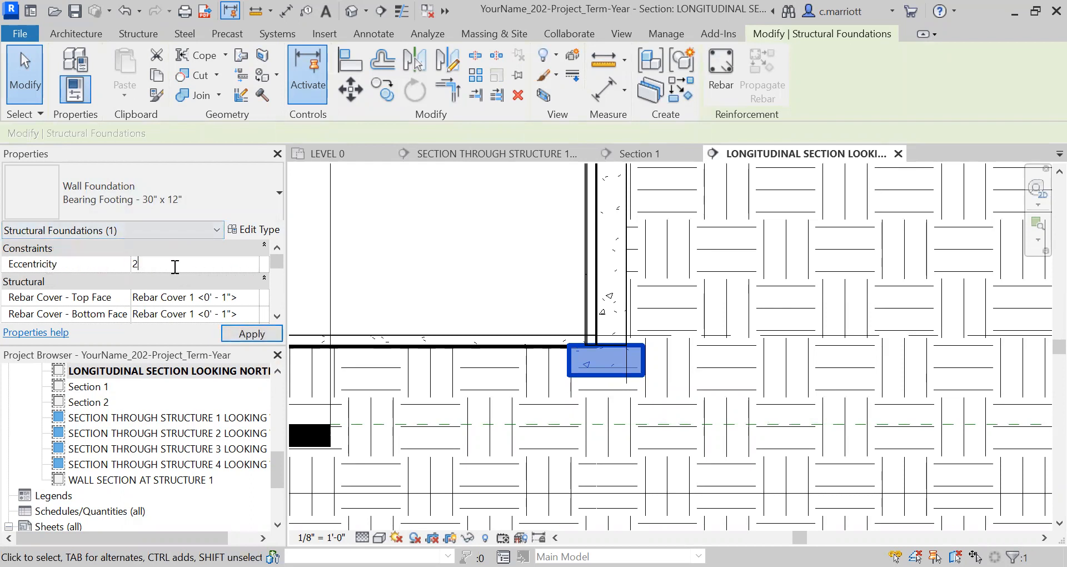
type(" 5/16\"")
key("Return")
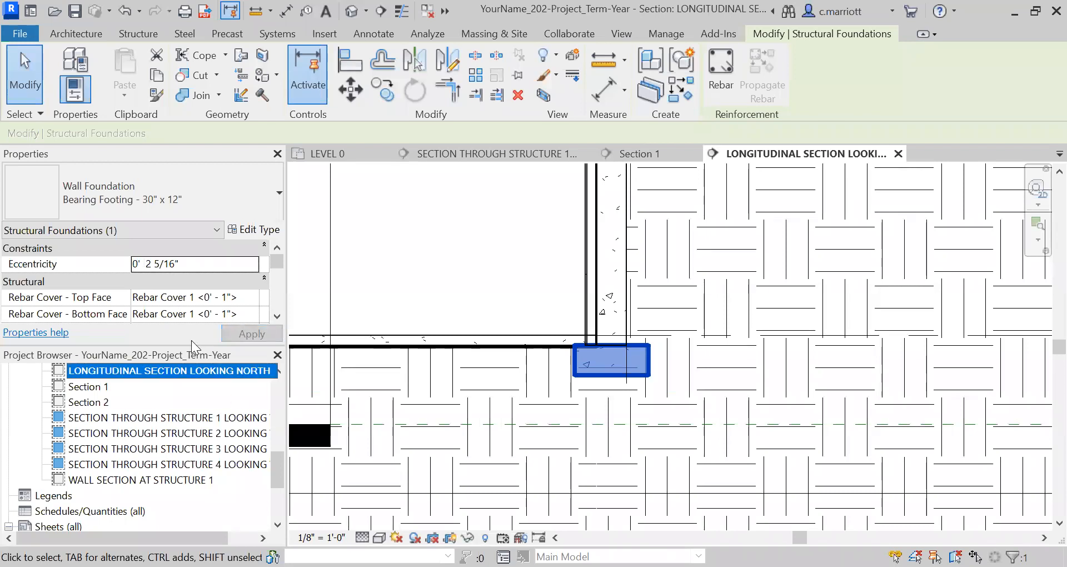
key("Escape")
Set the eccentricity of the 30" x 12" bearing footing under Structure 1's opposite foundation wall in the longitudinal section to 2 5/16"
scroll(390, 345, "down", 3)
middle_click_drag(390, 346, 728, 397)
scroll(775, 375, "up", 5)
left_click(782, 367)
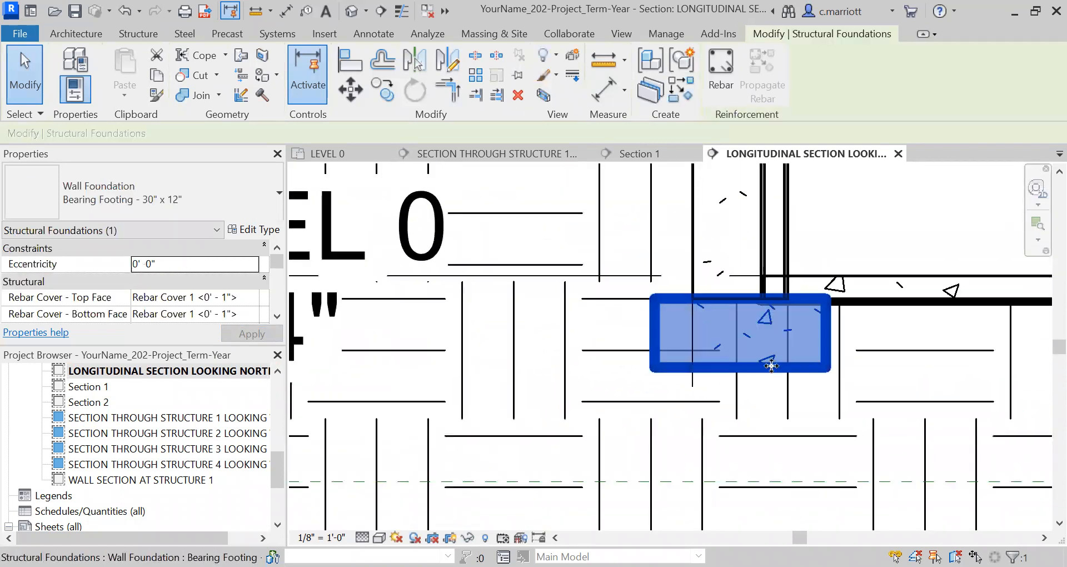
scroll(788, 313, "up", 2)
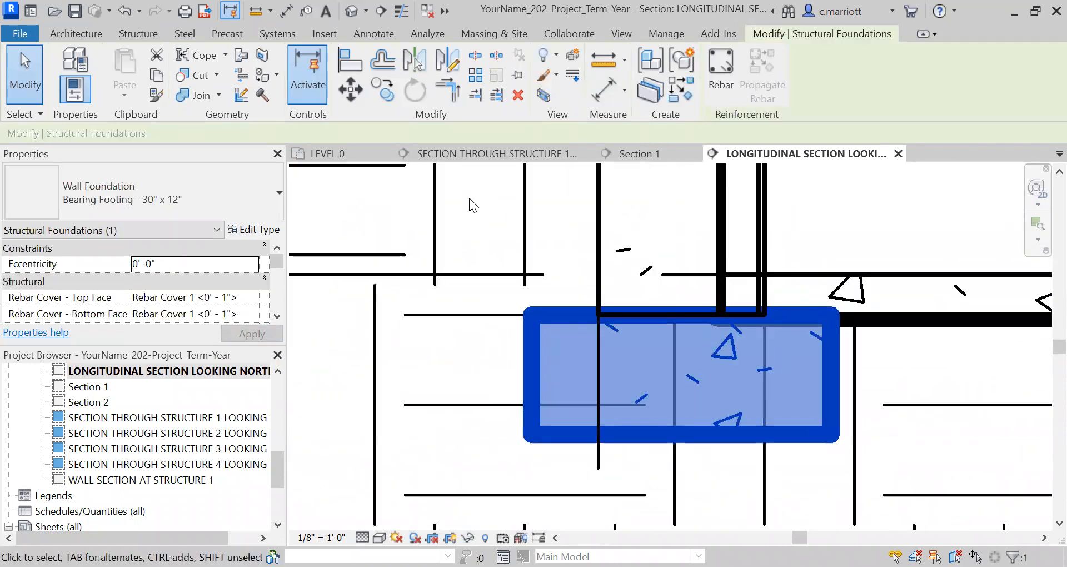
left_click(162, 263)
type("2 5/16")
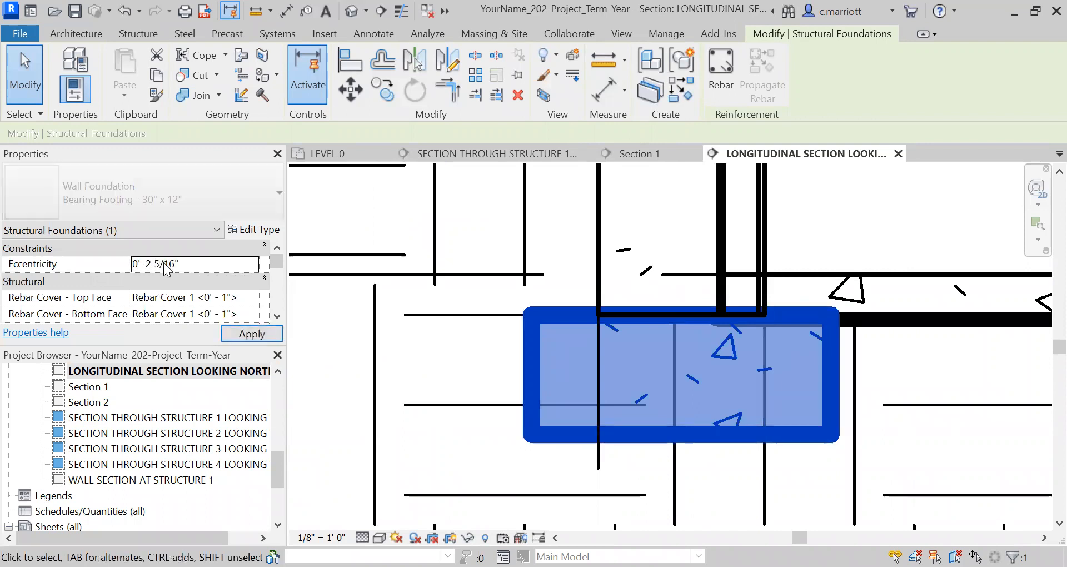
left_click(252, 333)
left_click(405, 326)
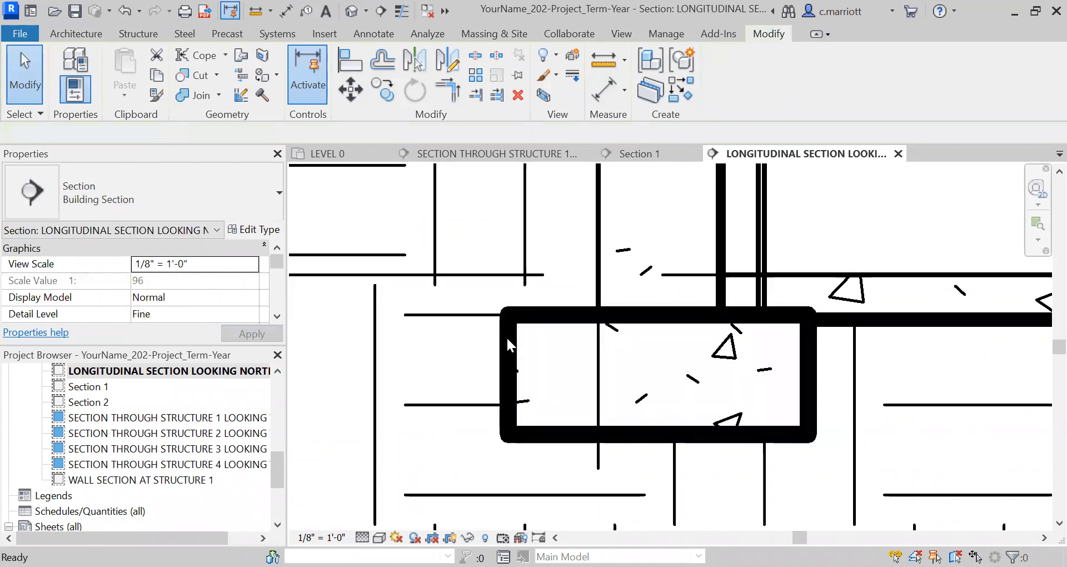
Open WALL SECTION AT STRUCTURE 1 and examine the junction between the furred foundation wall's top and the I-joist floor above
left_click(151, 481)
double_click(150, 483)
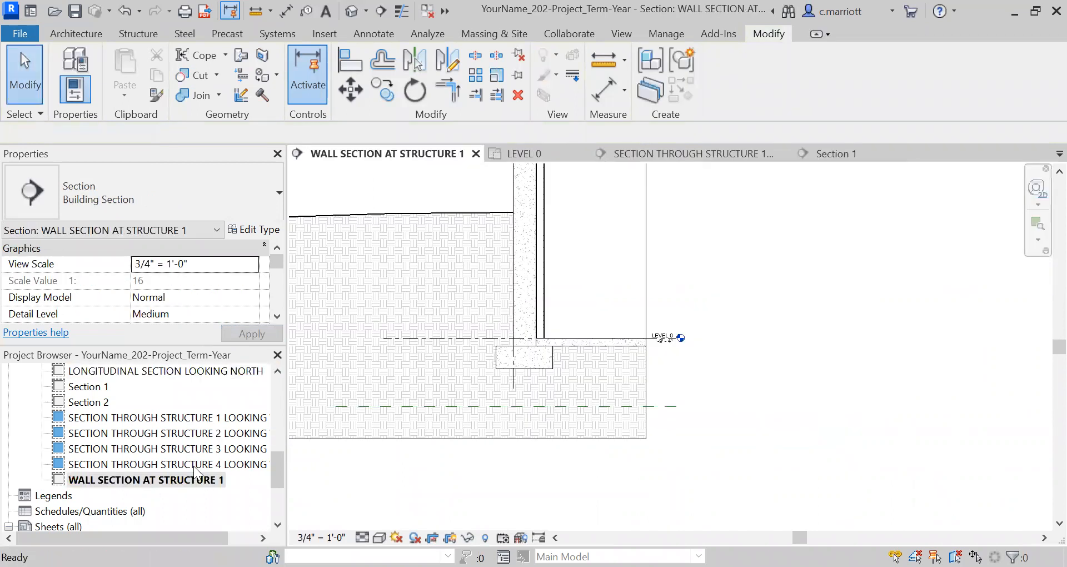
scroll(526, 357, "up", 8)
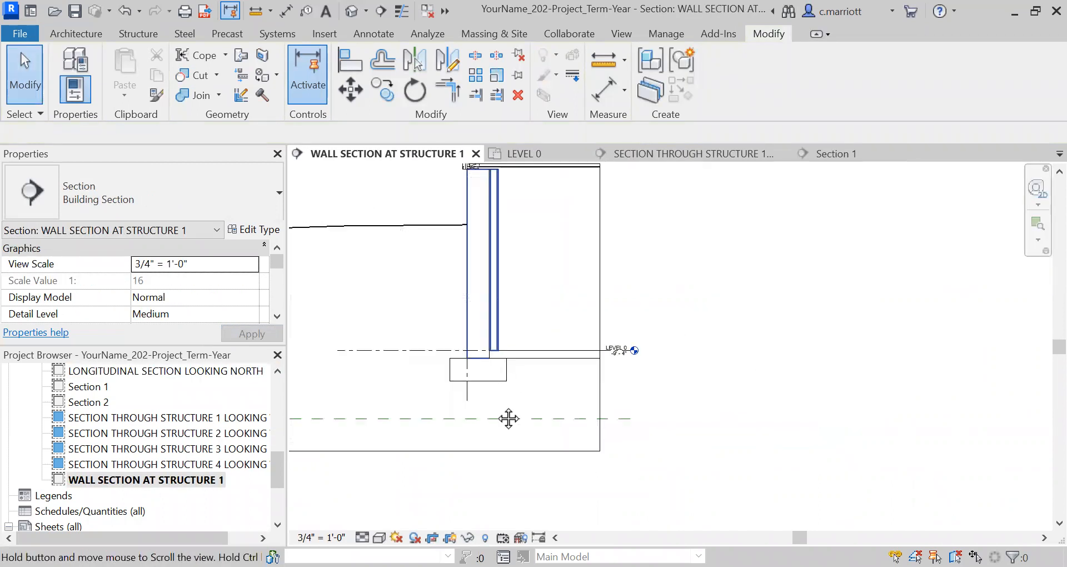
scroll(505, 314, "up", 1)
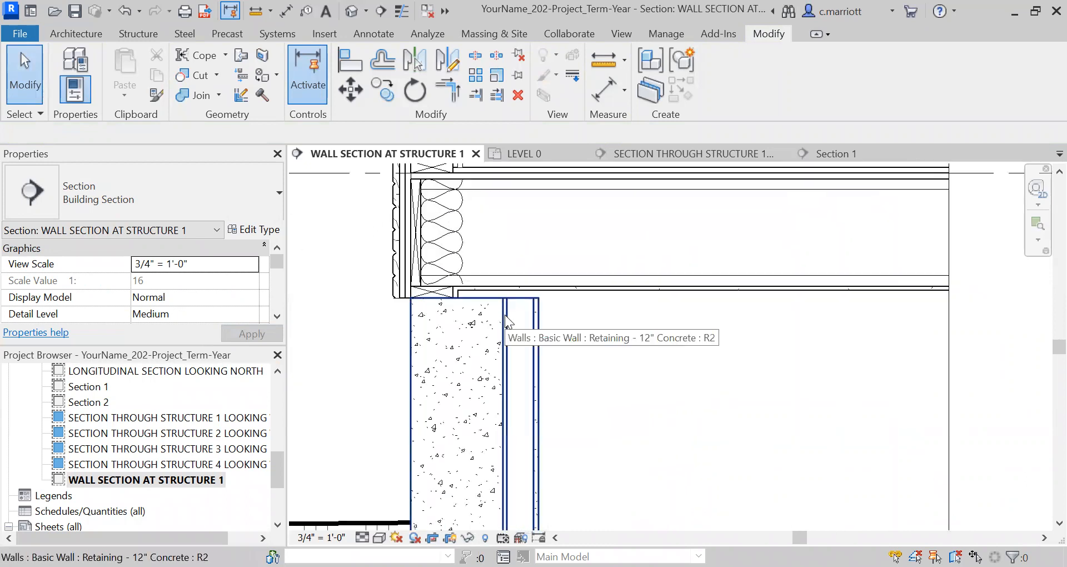
mouse_move(497, 321)
middle_mouse_down()
mouse_move(496, 354)
mouse_move(439, 305)
middle_mouse_up()
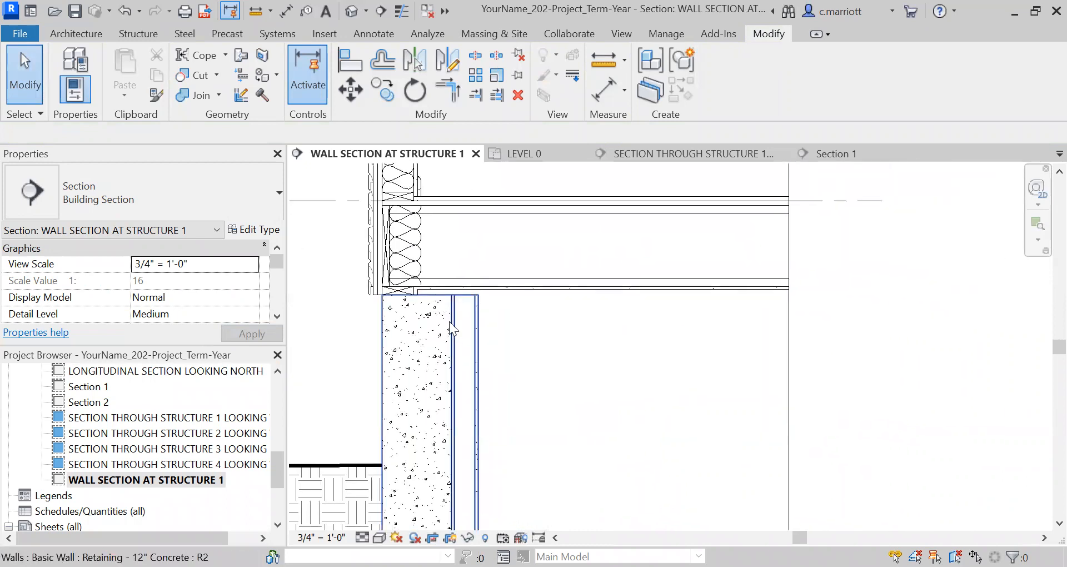
scroll(457, 331, "up", 2)
scroll(452, 297, "up", 3)
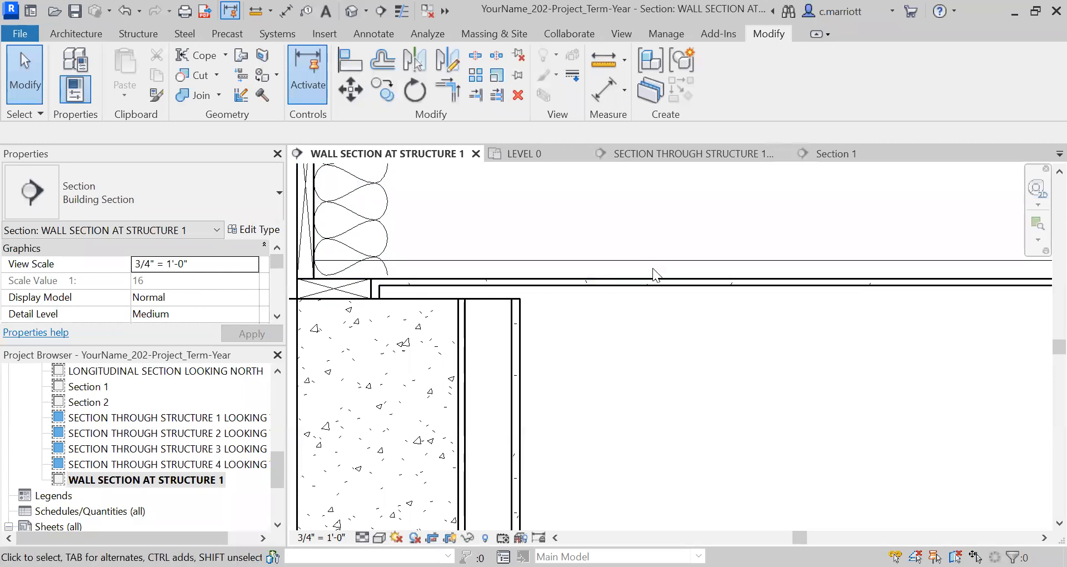
scroll(494, 329, "up", 3)
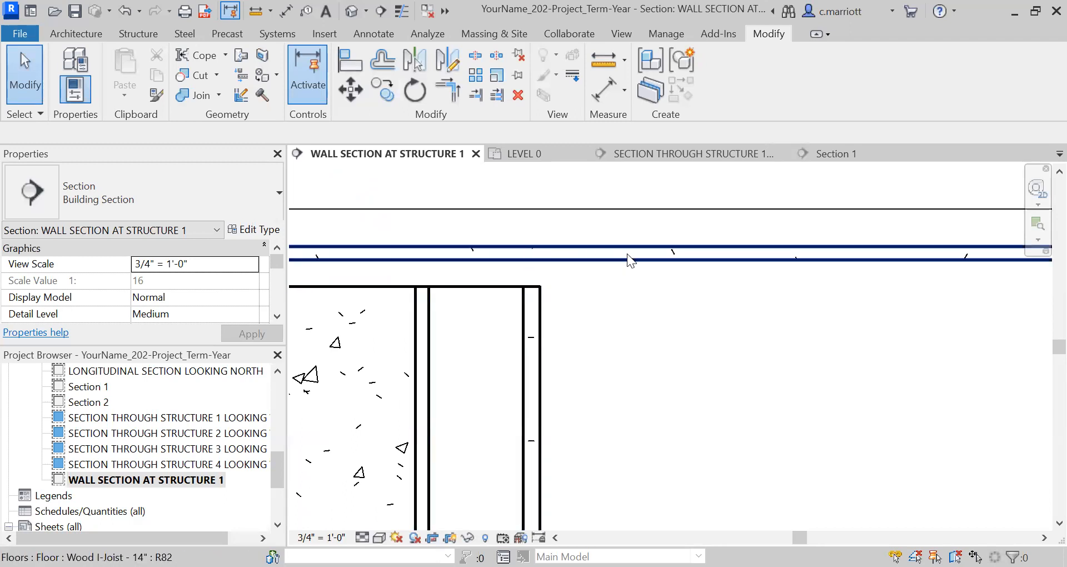
scroll(530, 257, "down", 4)
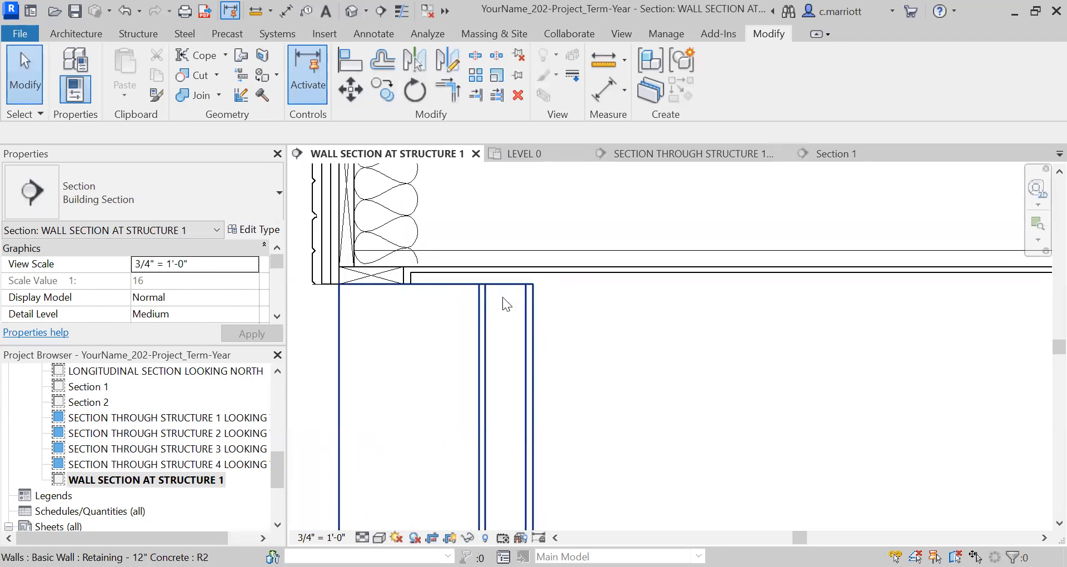
scroll(522, 334, "down", 2)
middle_click_drag(489, 354, 456, 379)
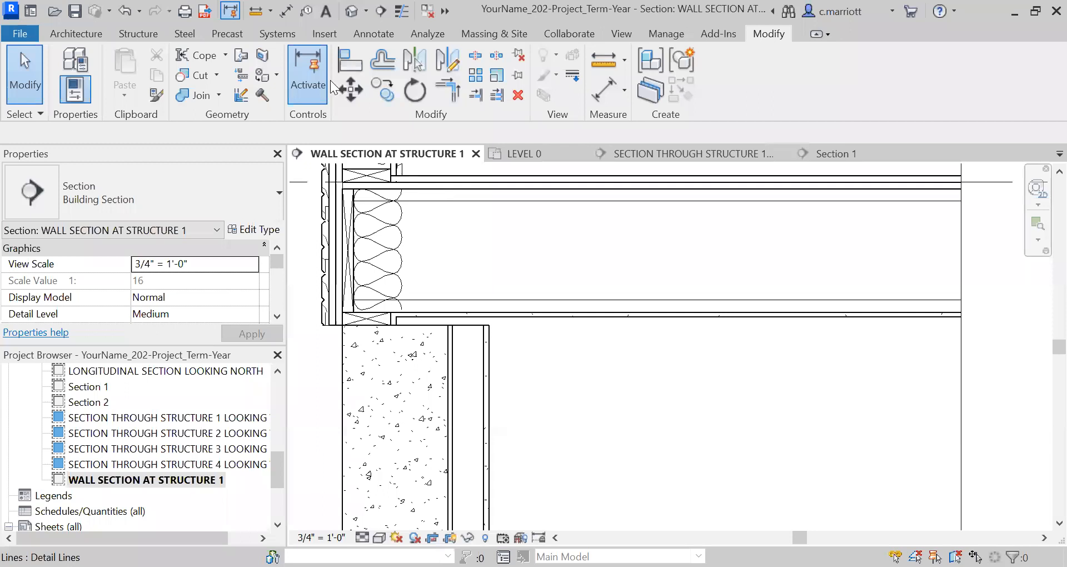
Draw a rectangular masking region with invisible lines, about 11 1/8" wide, from the sill plate's upper inner corner to the wall's interior top corner
left_click(371, 35)
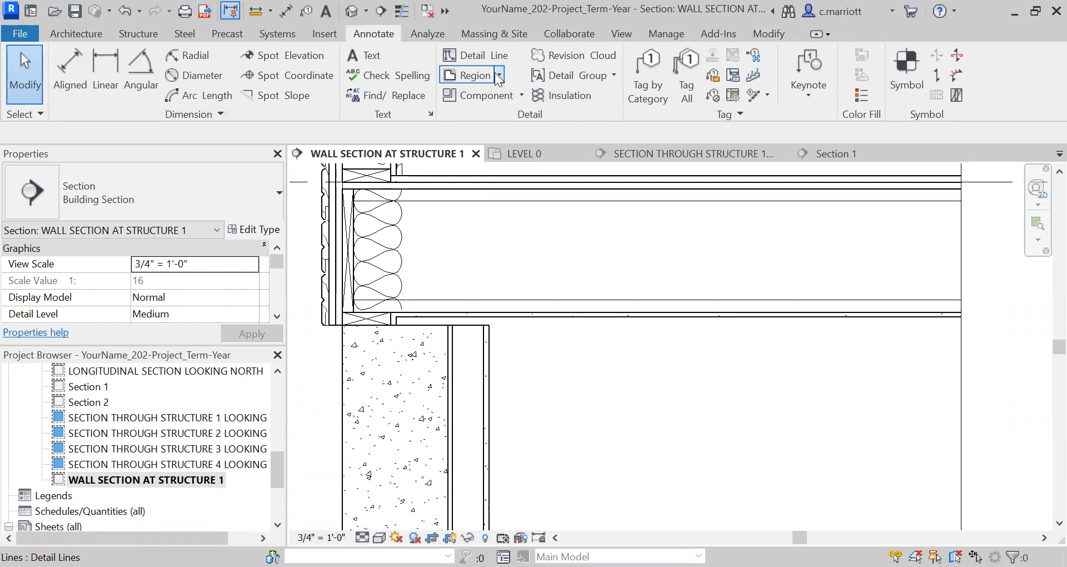
left_click(455, 137)
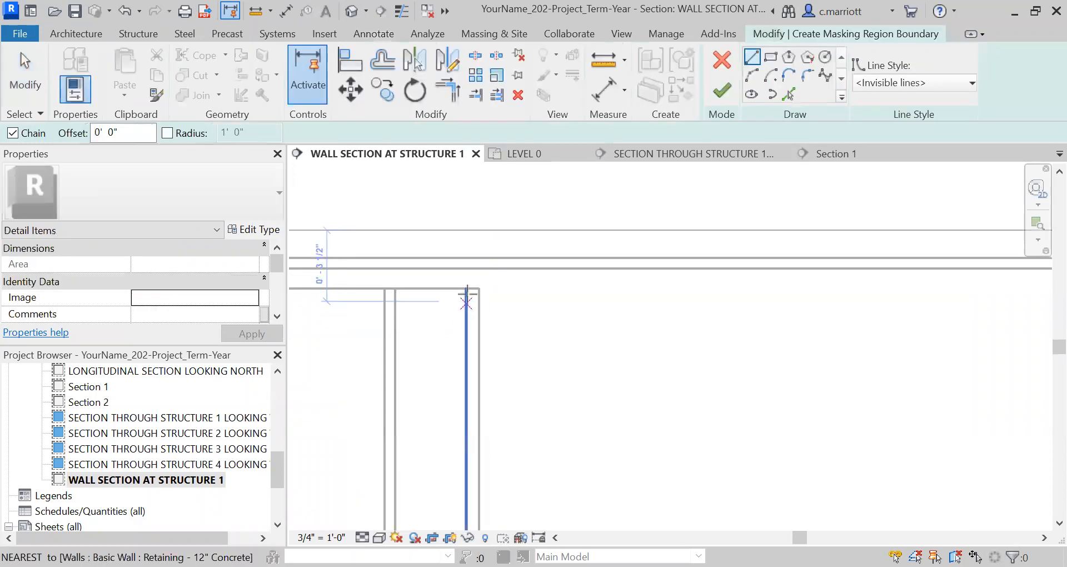
middle_click_drag(532, 345, 631, 415)
scroll(541, 373, "up", 2)
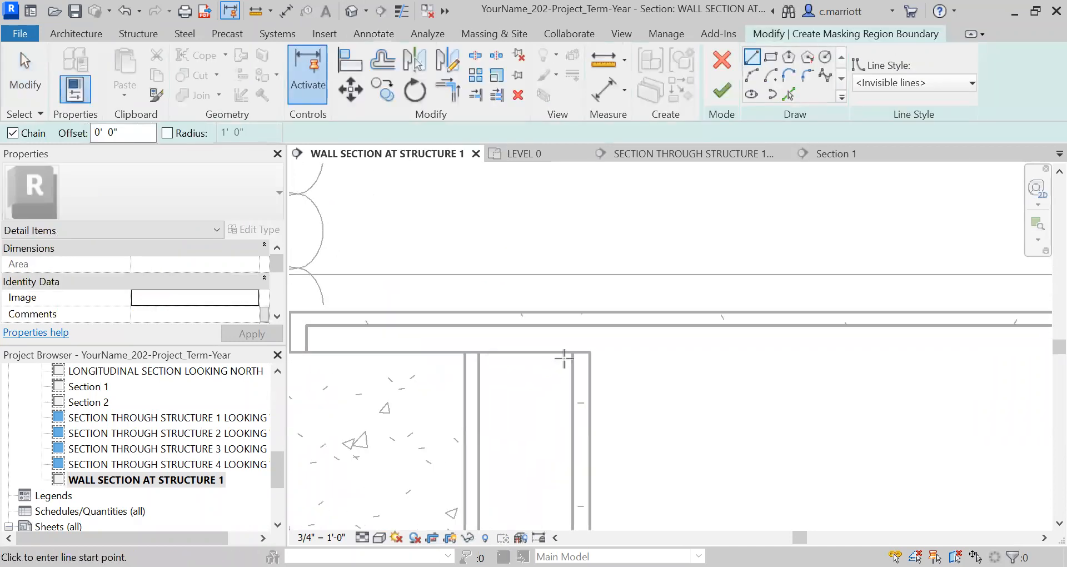
left_click(589, 351)
key("Escape")
left_click(770, 57)
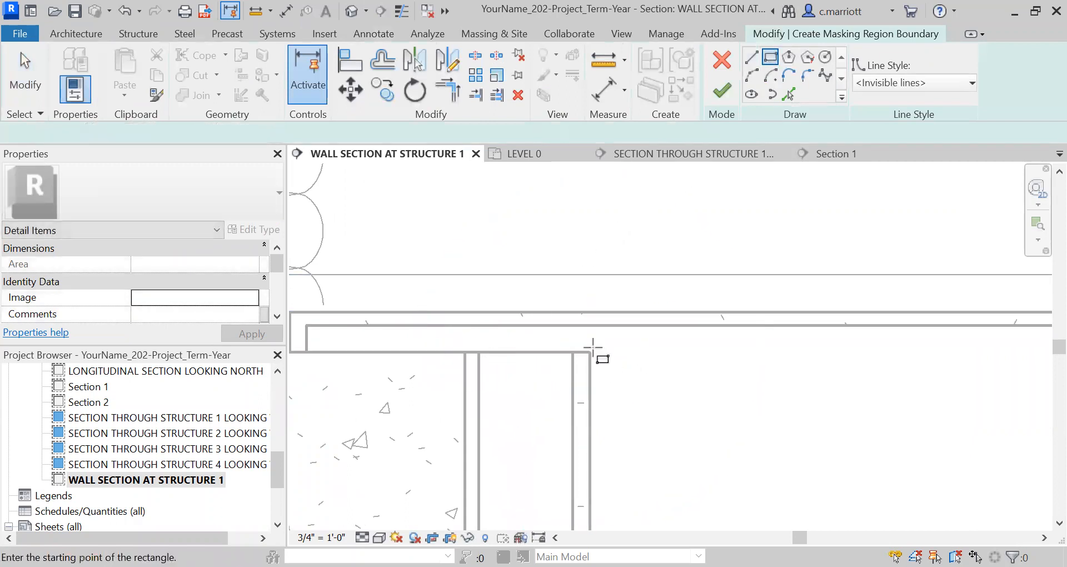
left_click(590, 351)
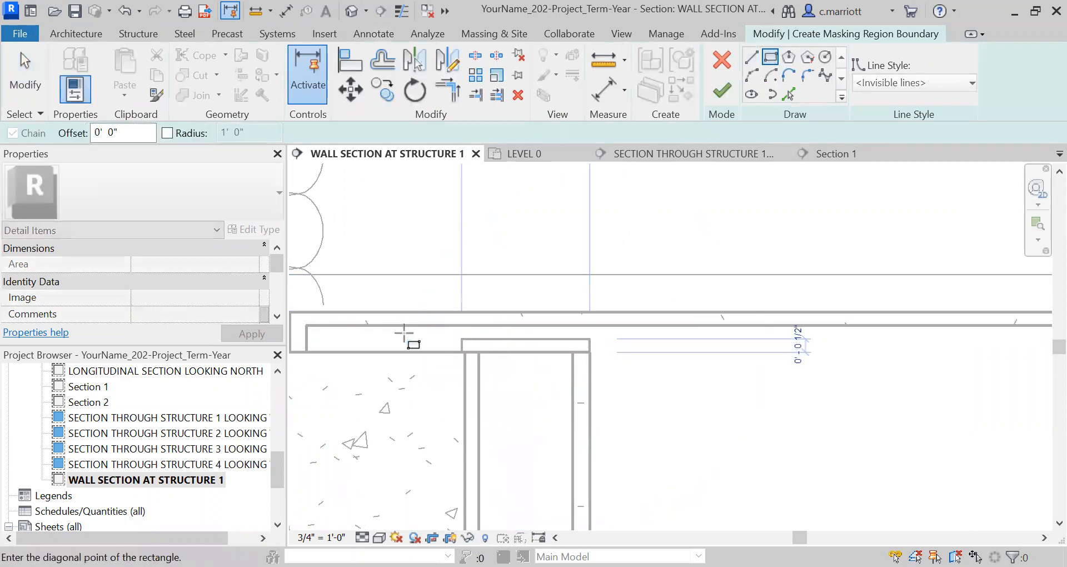
left_click(292, 310)
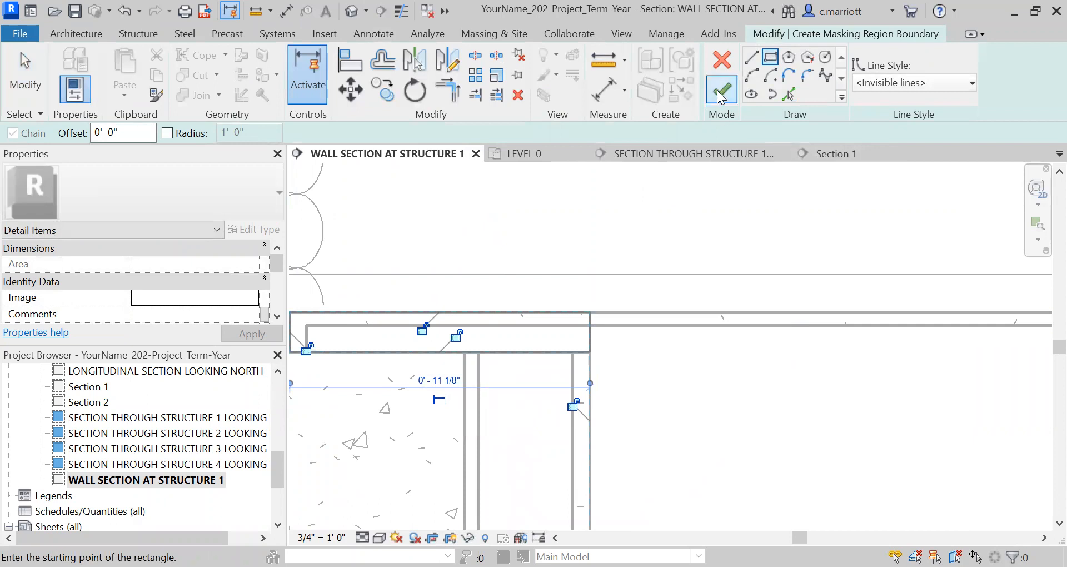
scroll(631, 392, "down", 3)
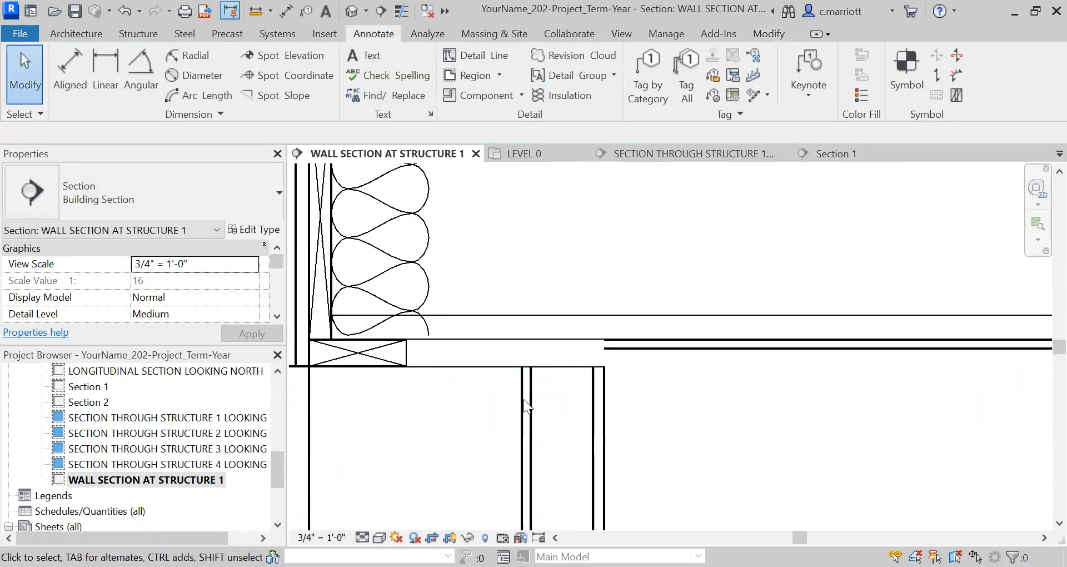
Stretch the masking region's lower edge slightly downward to cover the line along the top of the foundation wall
scroll(523, 397, "up", 2)
scroll(522, 383, "up", 1)
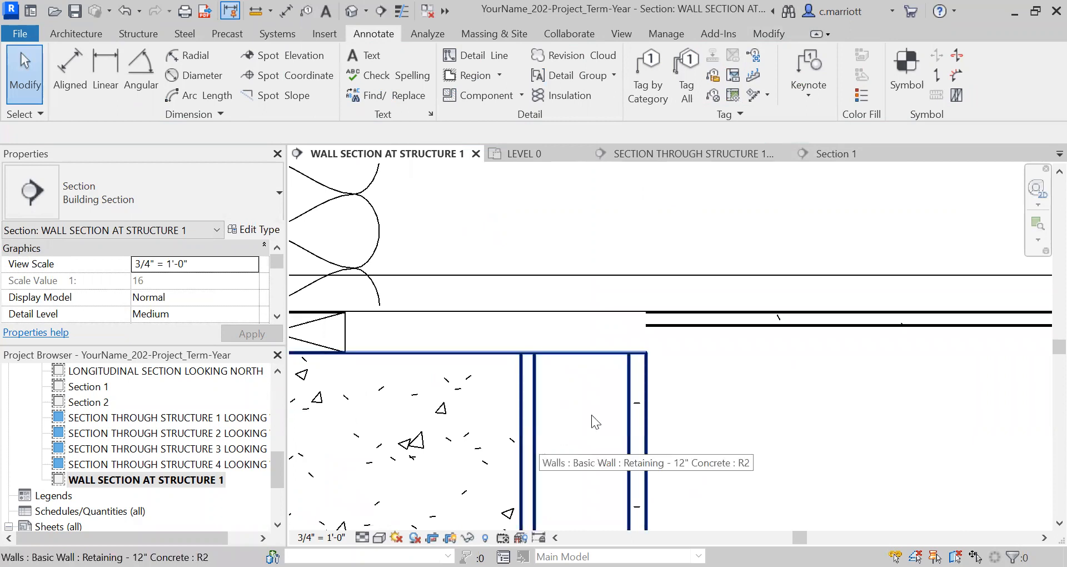
scroll(647, 340, "up", 2)
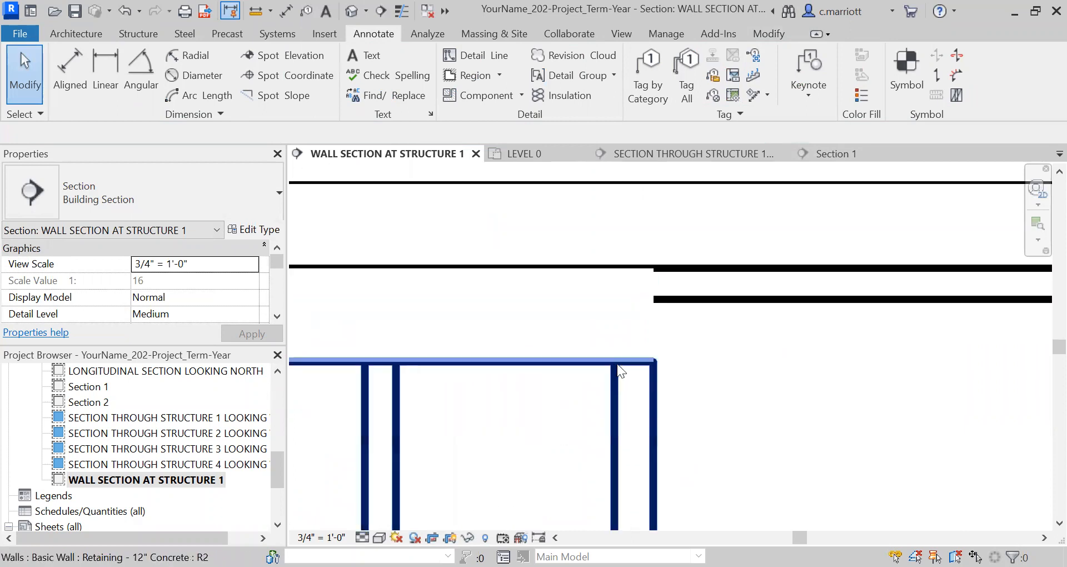
scroll(647, 364, "up", 1)
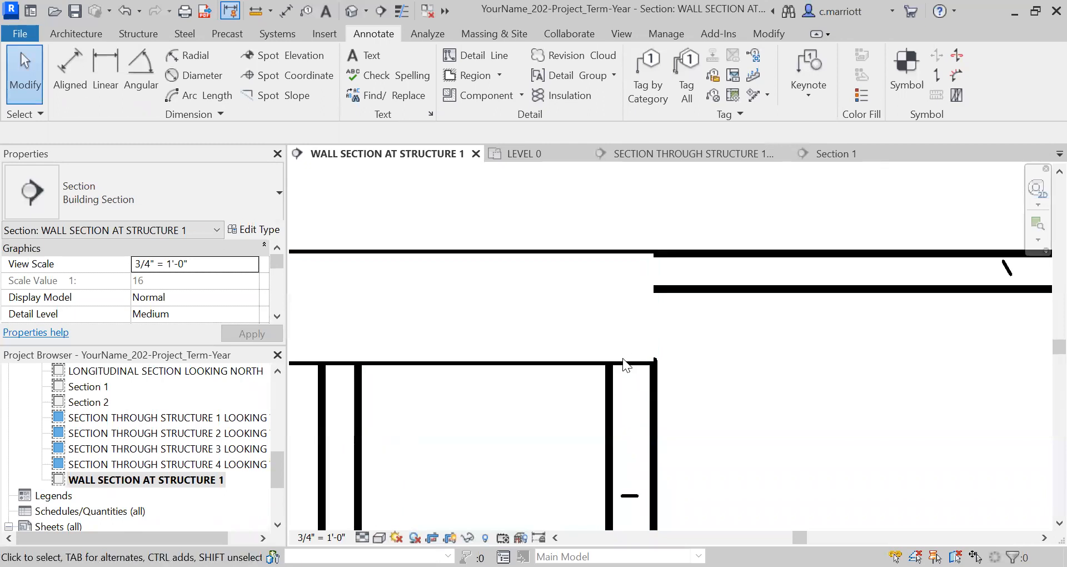
left_click(653, 316)
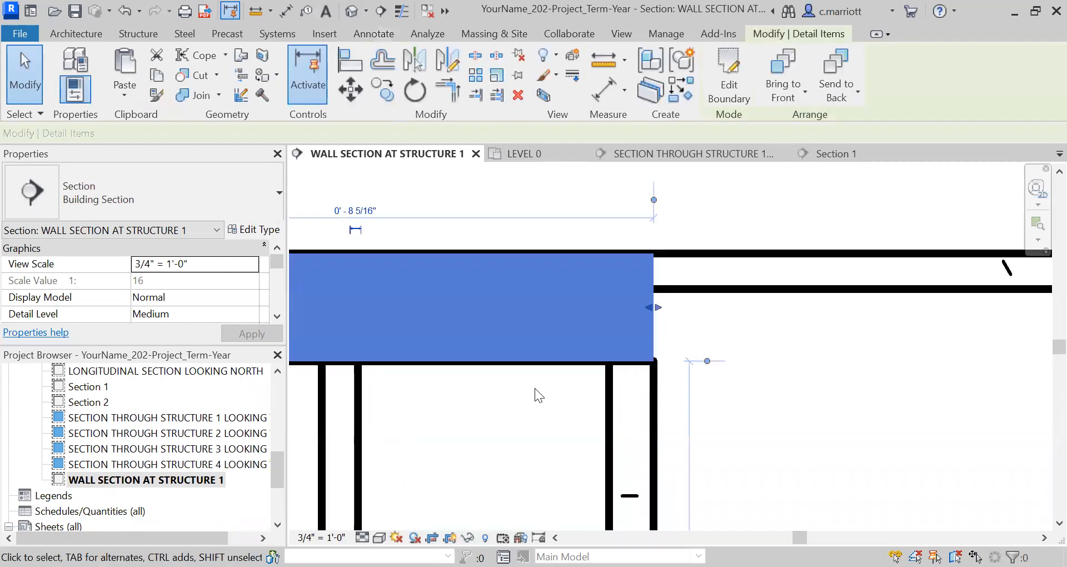
scroll(589, 338, "down", 1)
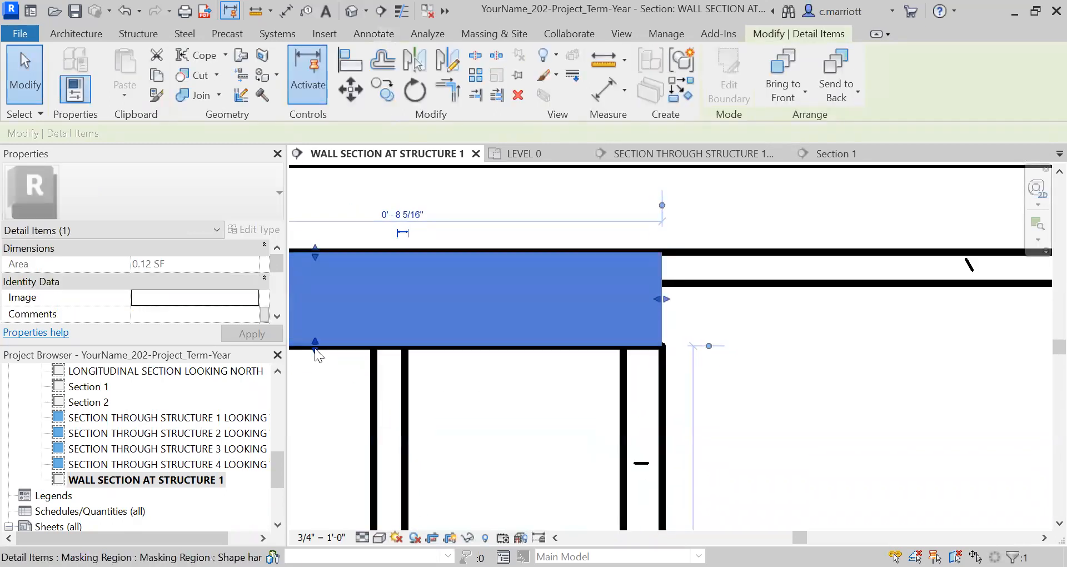
left_click_drag(315, 348, 315, 352)
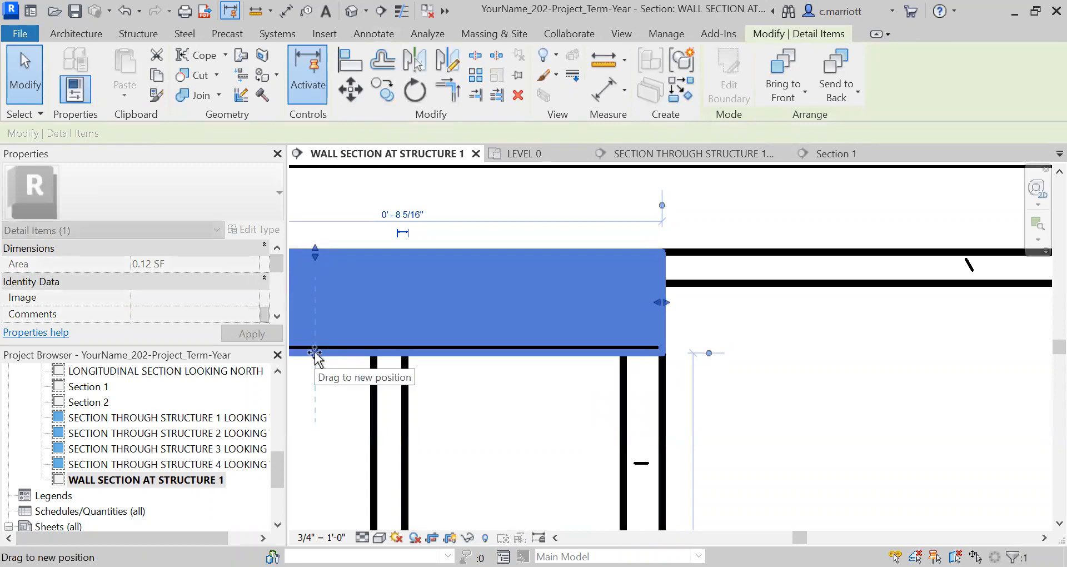
left_click(516, 410)
scroll(743, 418, "down", 2)
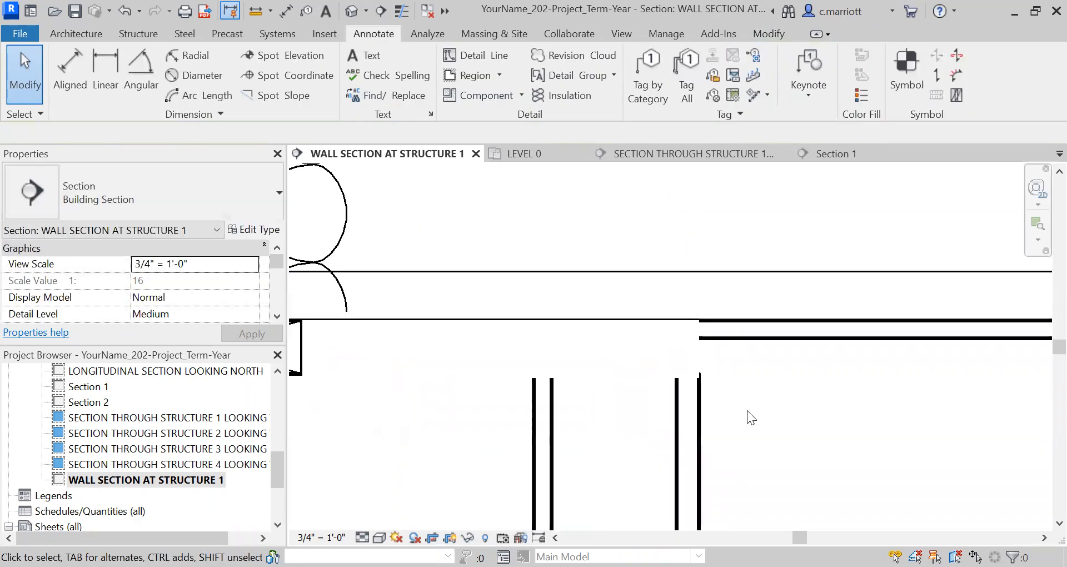
middle_click_drag(457, 433, 685, 419)
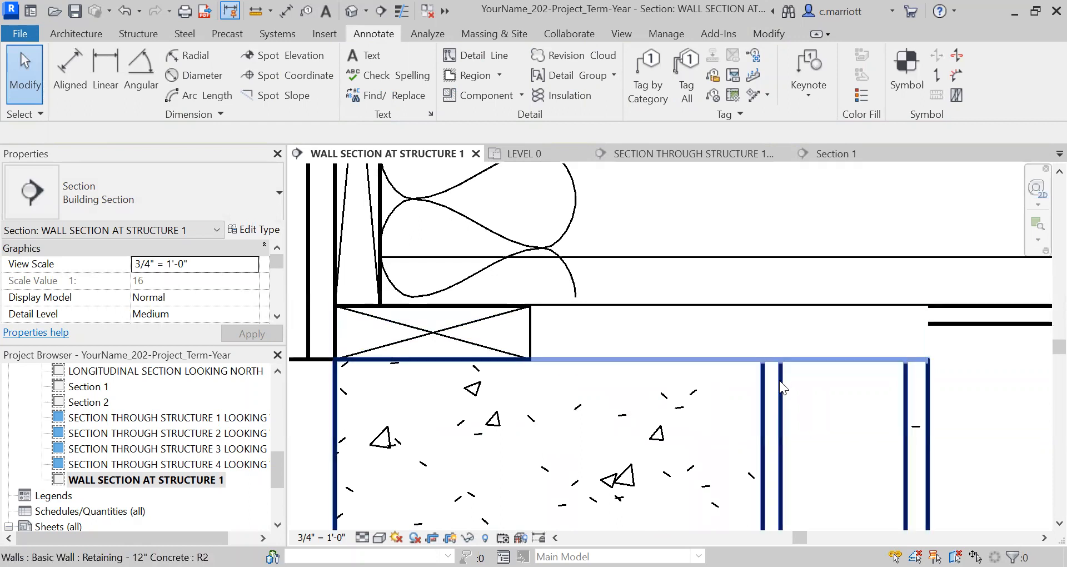
mouse_move(681, 416)
middle_mouse_down()
mouse_move(620, 390)
mouse_move(591, 408)
middle_mouse_up()
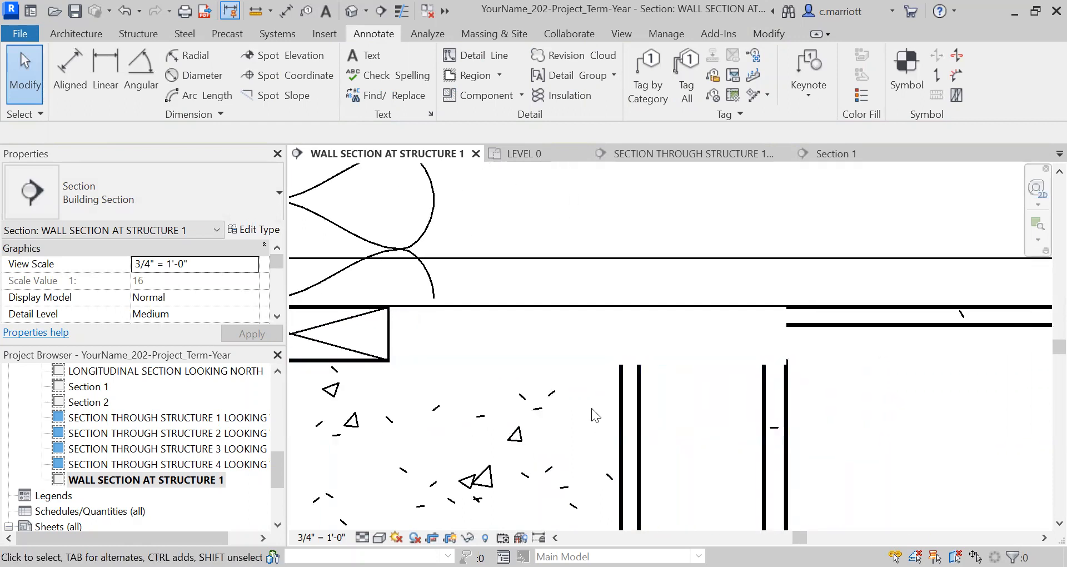
Search the Autodesk family library's detail items for LUMBER
scroll(583, 390, "down", 1)
scroll(619, 355, "down", 1)
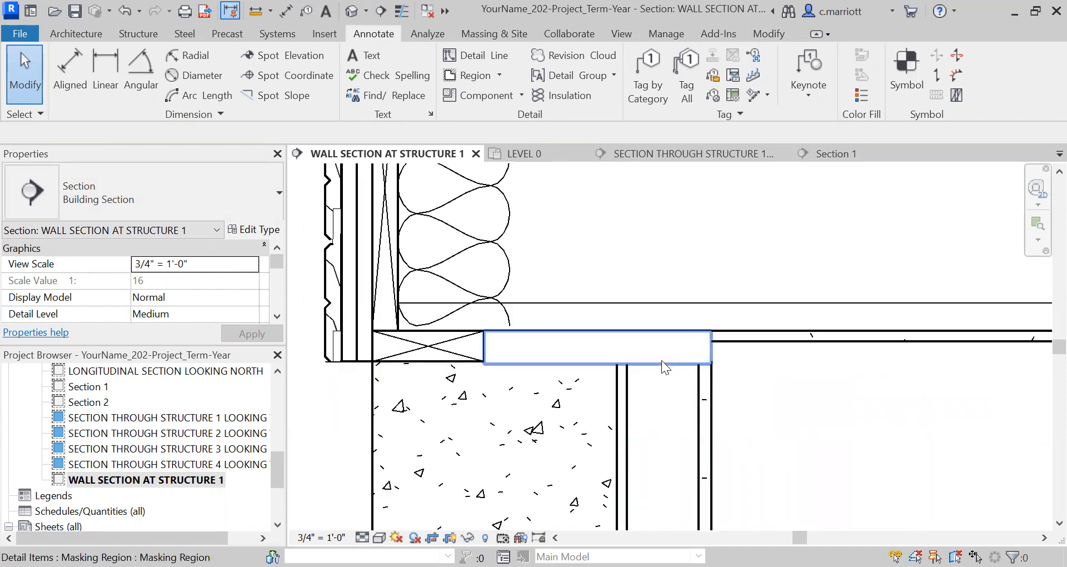
scroll(661, 368, "down", 1)
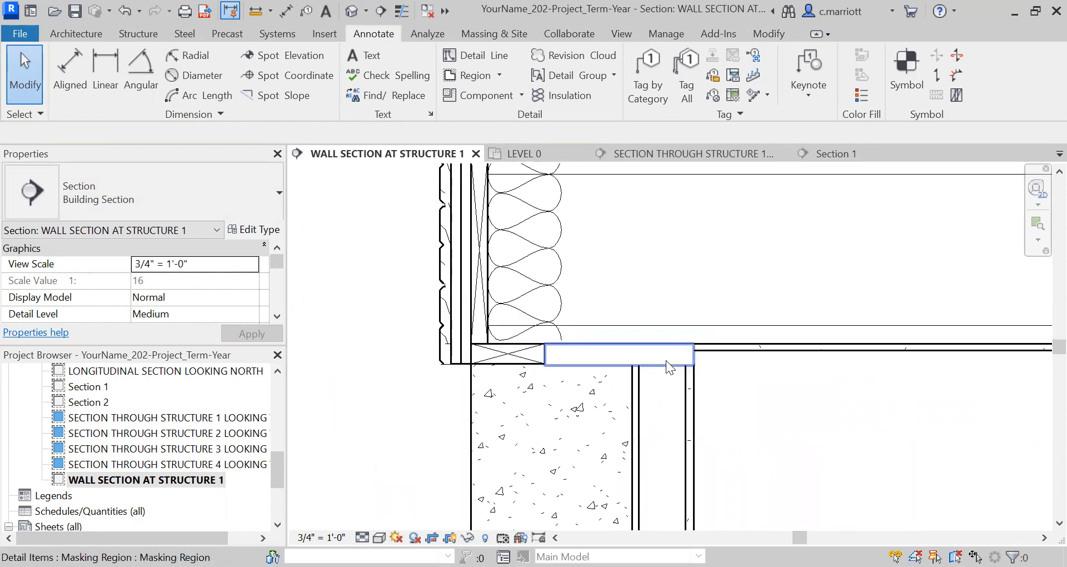
scroll(665, 360, "up", 1)
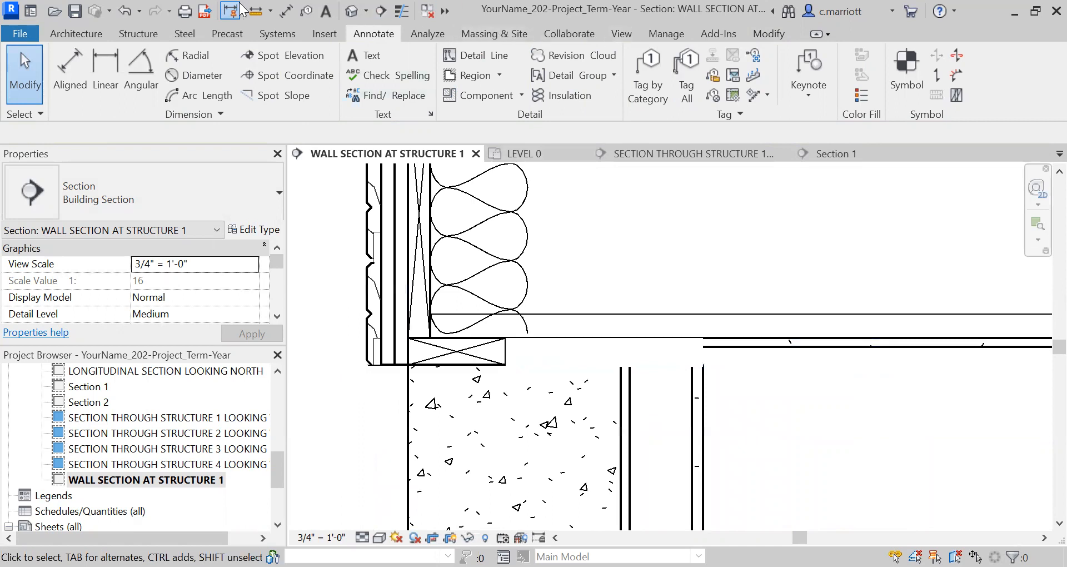
left_click(318, 36)
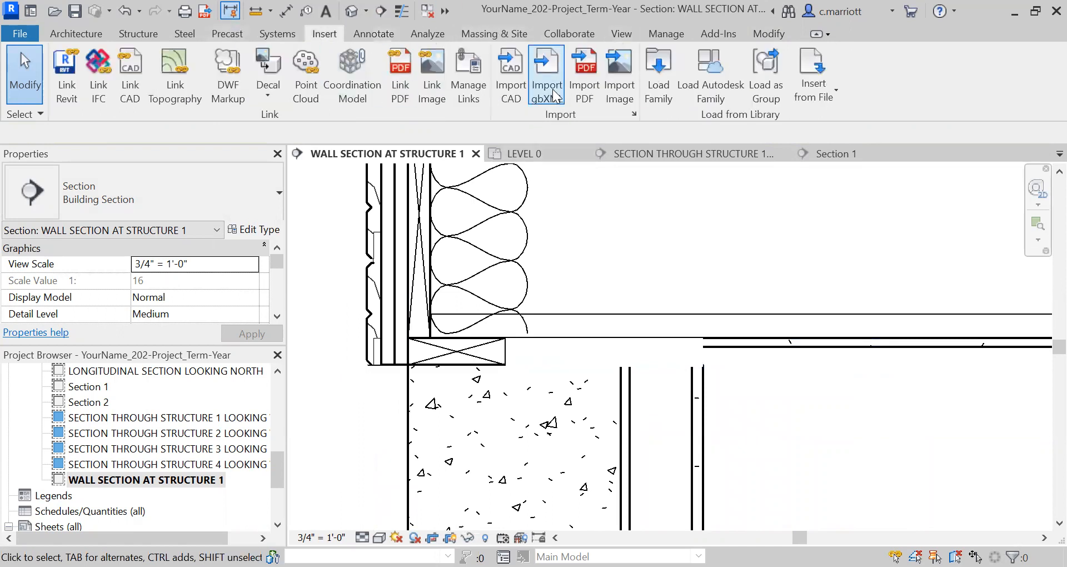
left_click(695, 91)
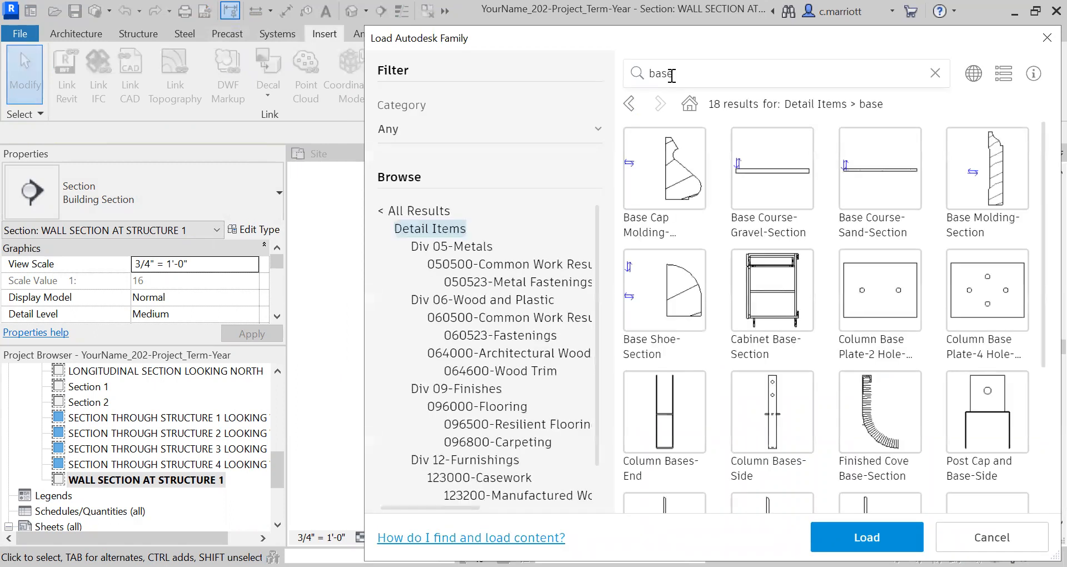
key("BackSpace")
key("BackSpace")
key("BackSpace")
key("BackSpace")
type("LU")
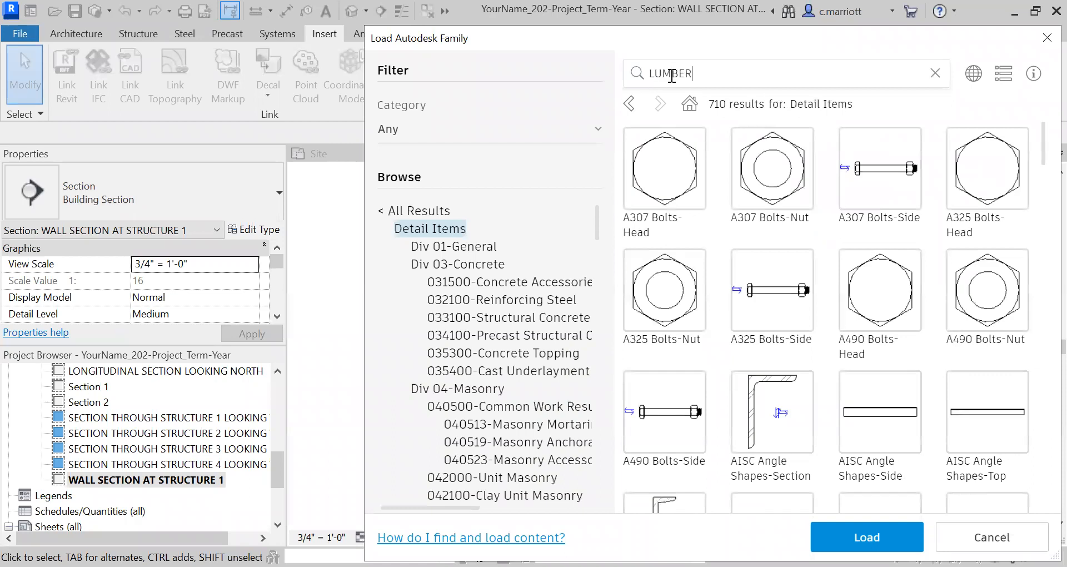
type("MBER")
key("Return")
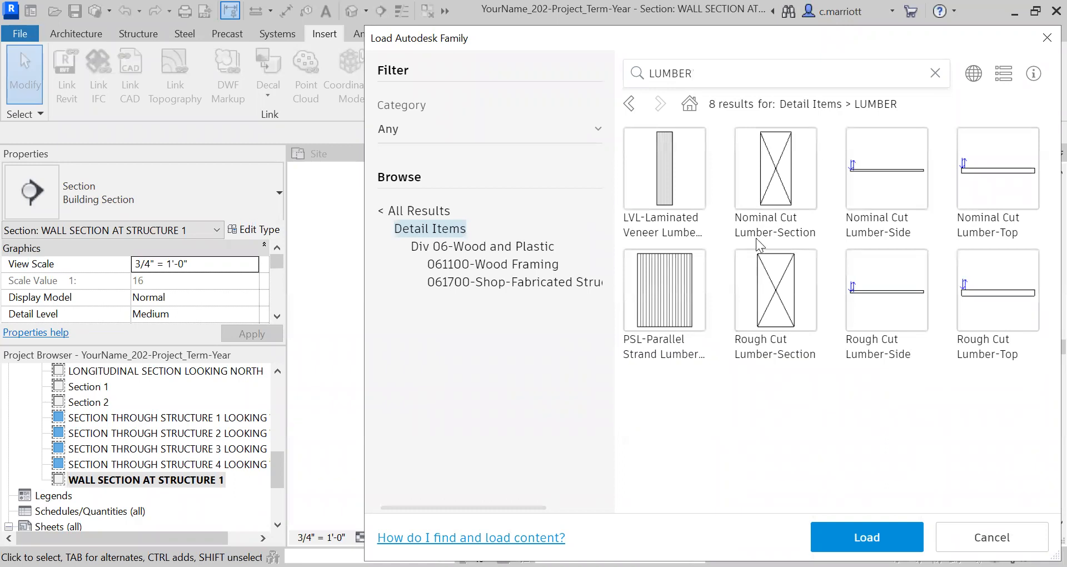
Load the Nominal Cut Lumber-Section family with its 2x4 type into the project
left_click(765, 196)
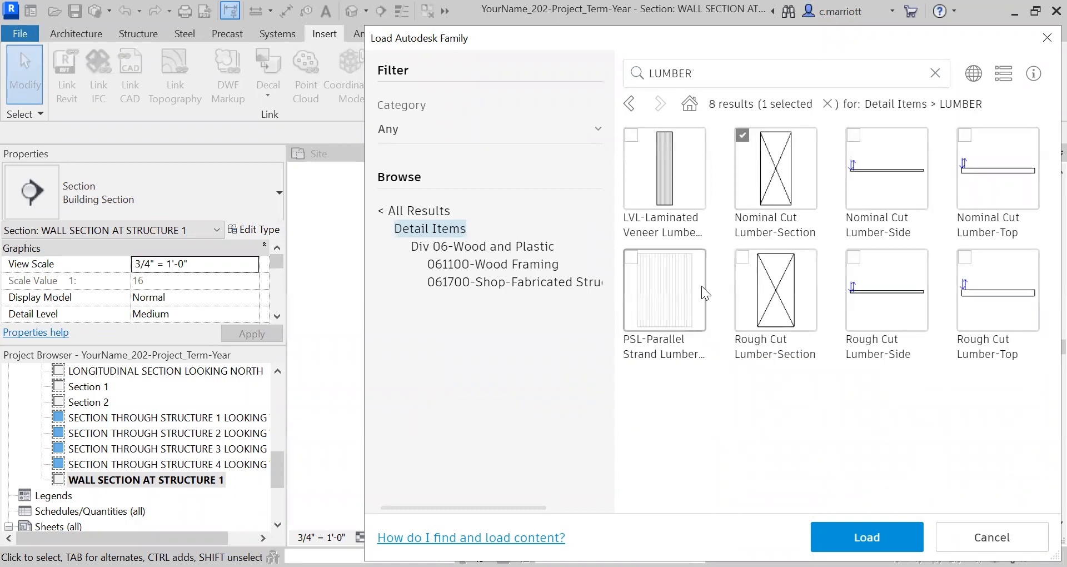
left_click(851, 533)
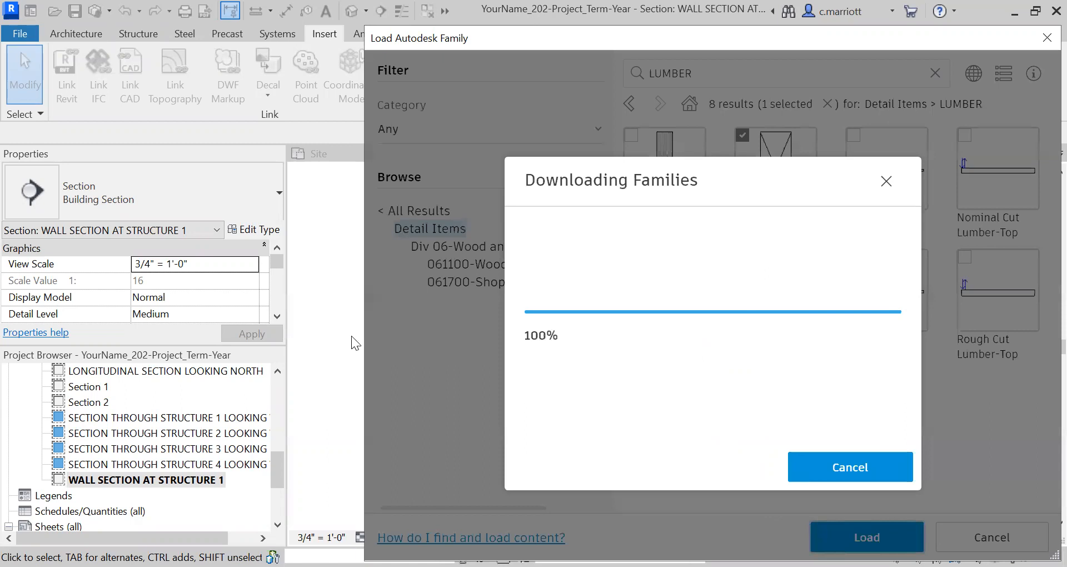
scroll(375, 349, "down", 2)
scroll(374, 340, "up", 2)
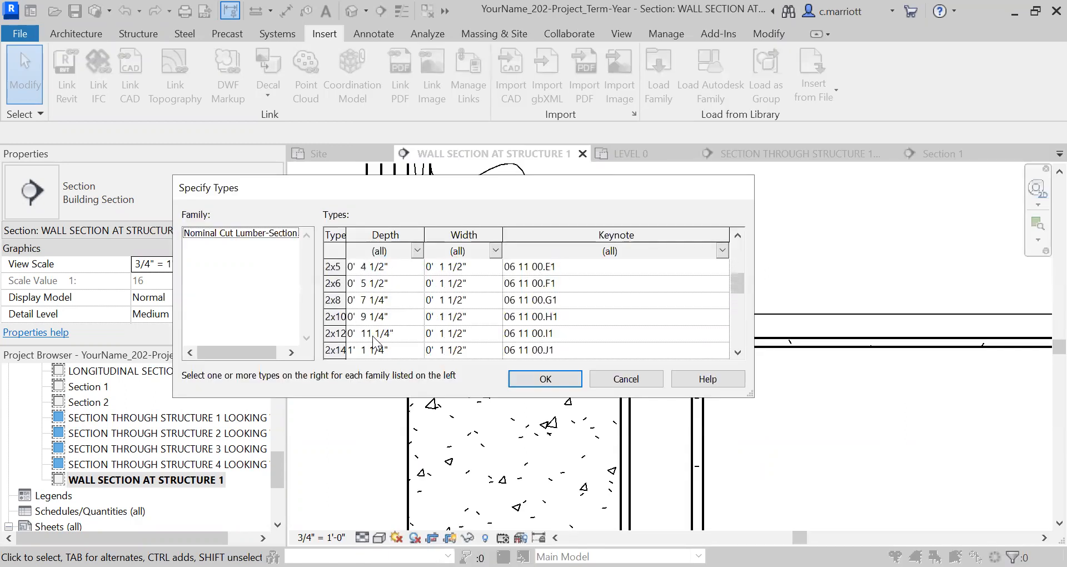
scroll(370, 298, "up", 1)
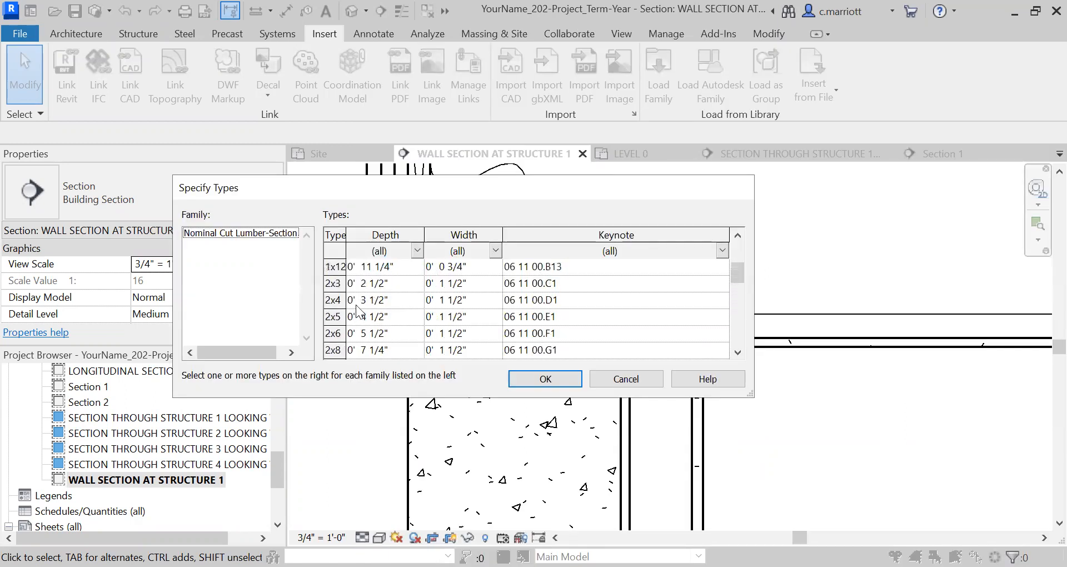
left_click(357, 304)
left_click(557, 380)
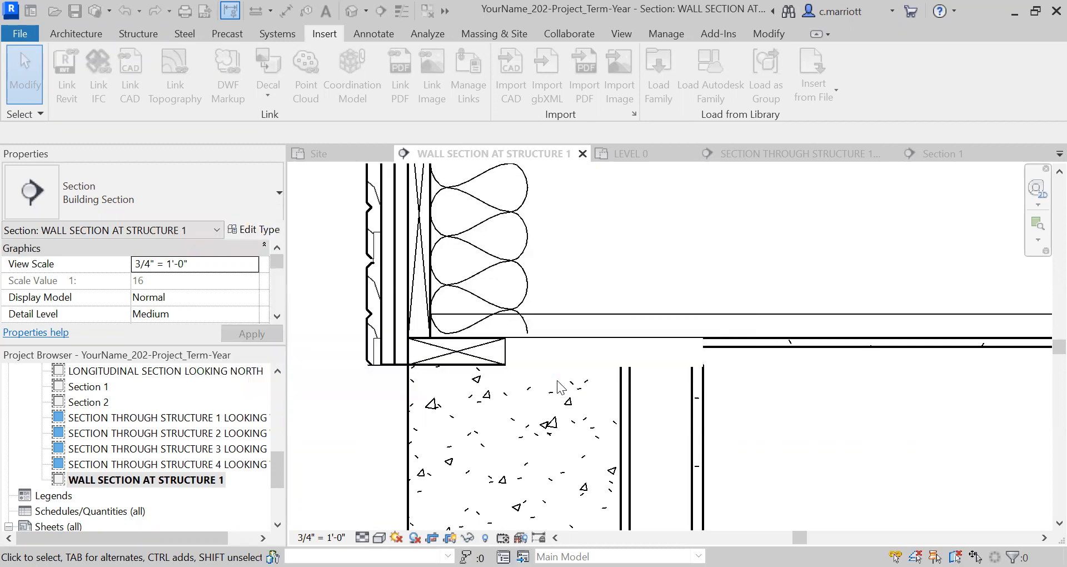
Place a Nominal Cut Lumber-Section 2x4 detail component just inside the furred foundation wall, below the floor
left_click(373, 34)
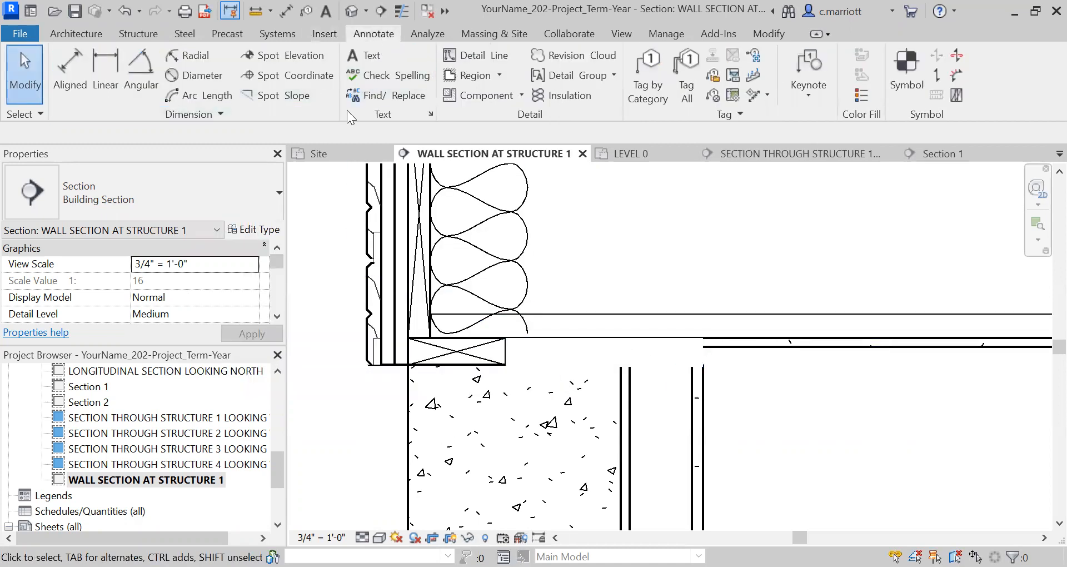
left_click(520, 95)
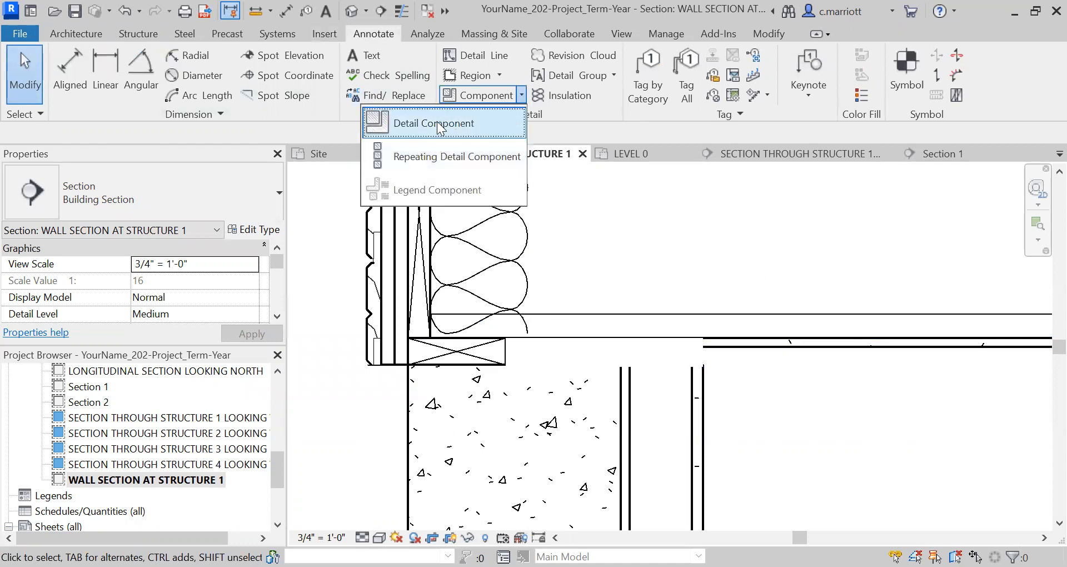
left_click(433, 123)
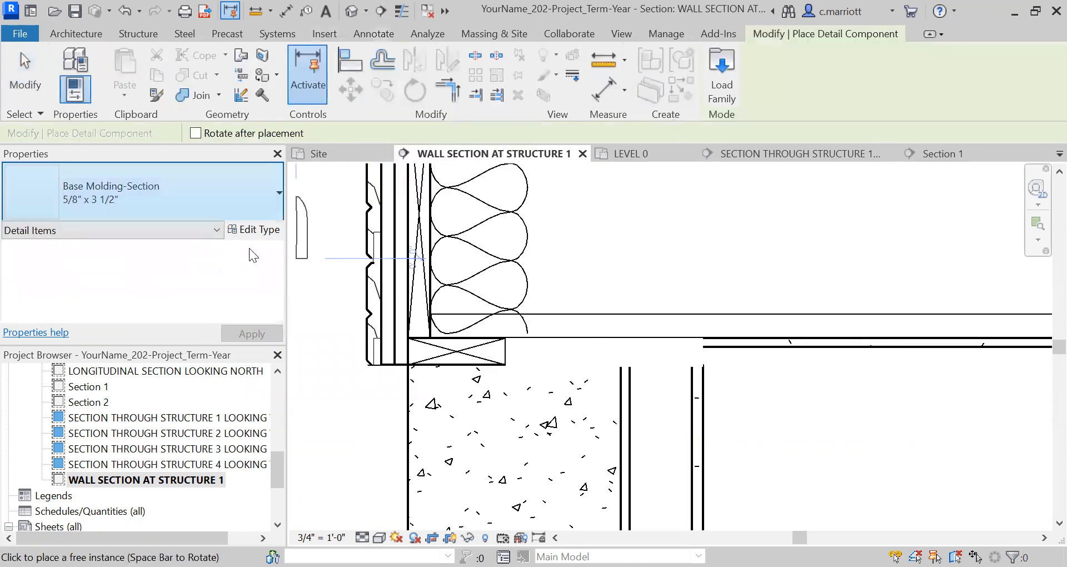
left_click(277, 192)
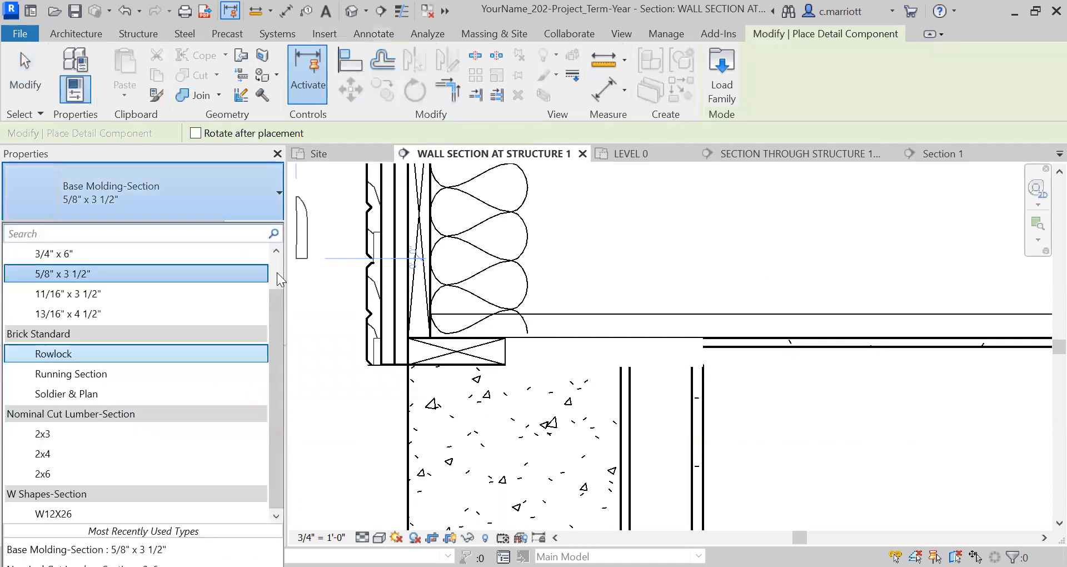
left_click(40, 464)
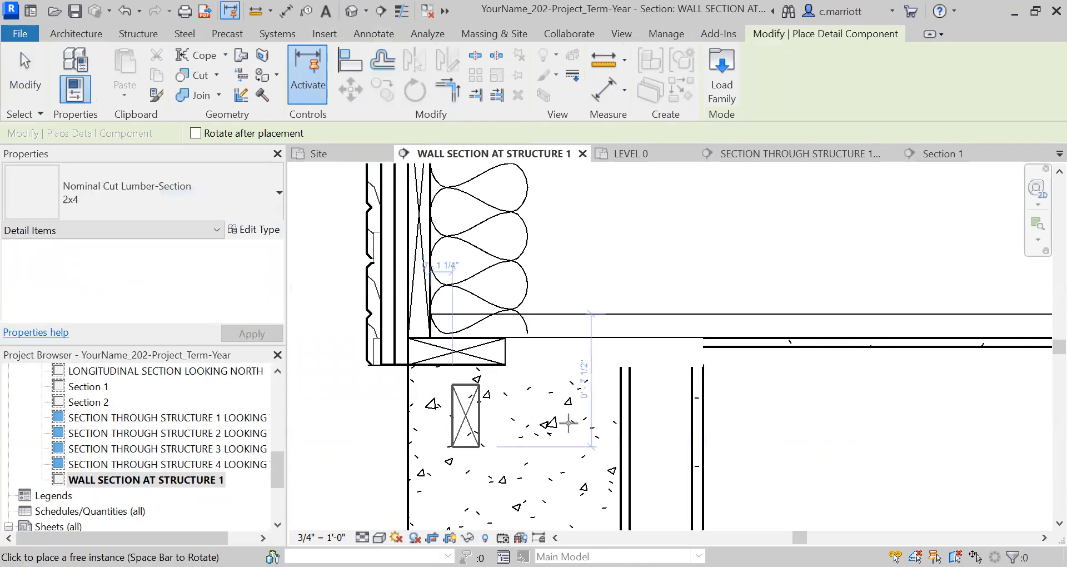
scroll(620, 414, "up", 2)
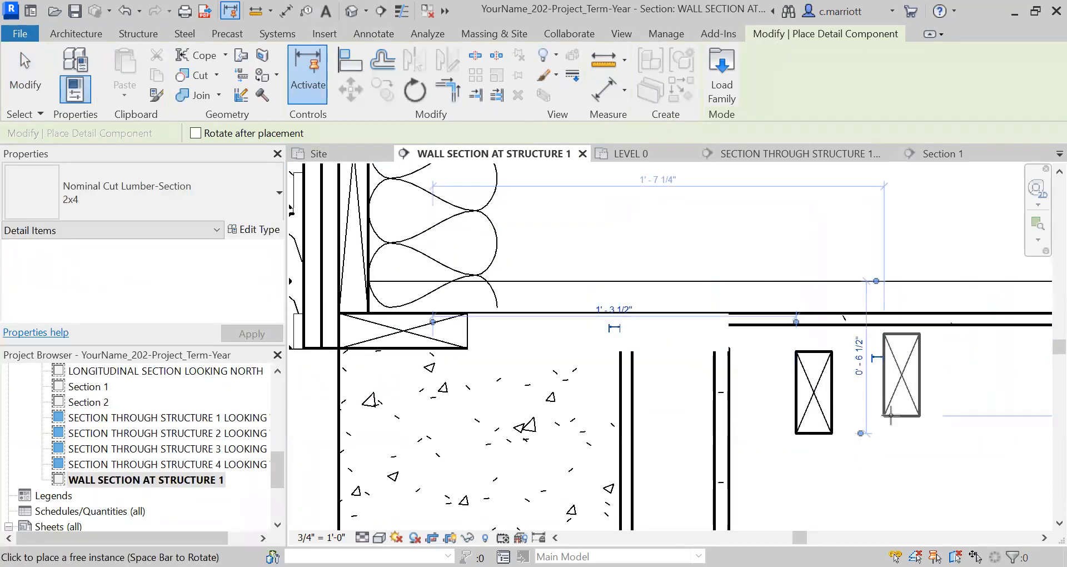
left_click(796, 434)
key("Escape")
Rotate the placed 2x4 detail component 90 degrees so that it lies flat
left_click(829, 430)
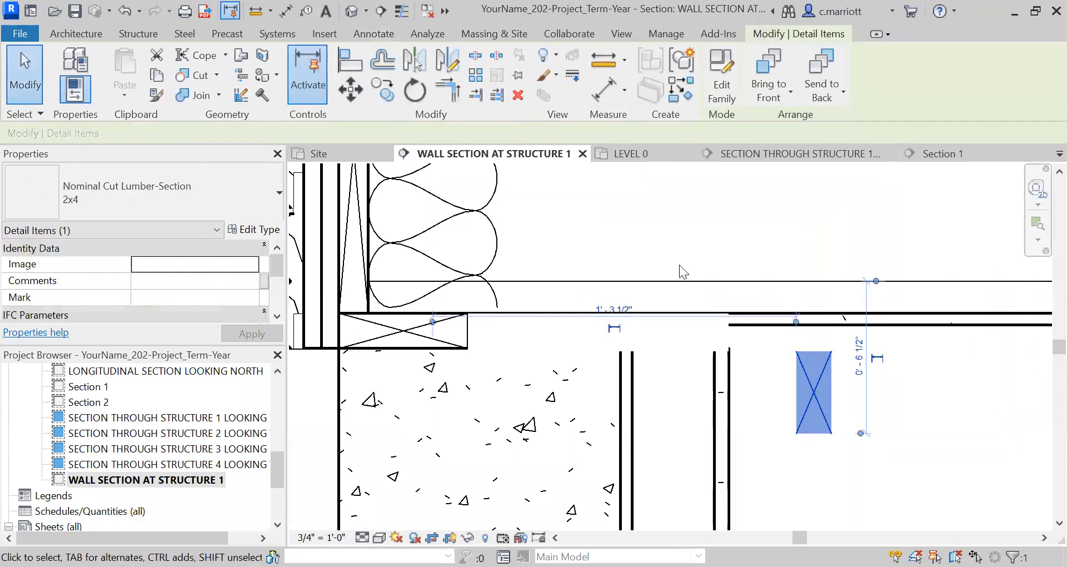
left_click(414, 90)
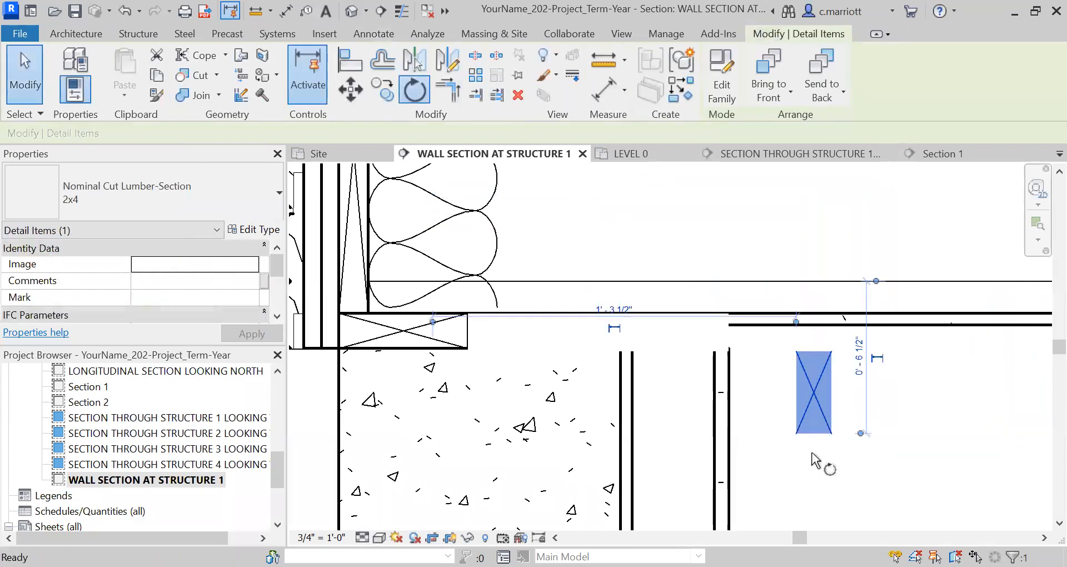
left_click(895, 417)
left_click(900, 392)
key("Escape")
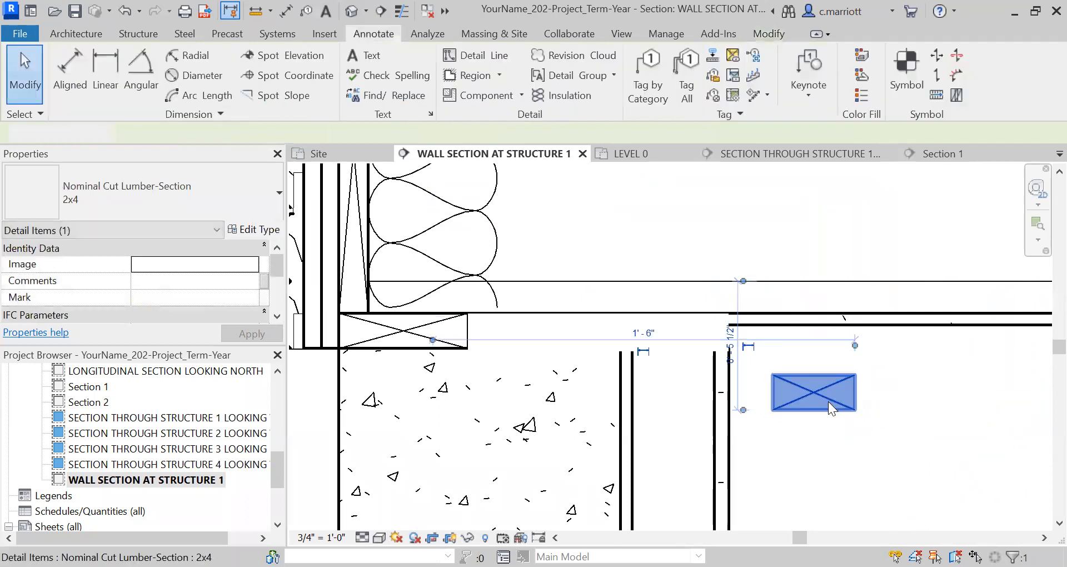
key("Escape")
Move the flat 2x4 by its upper interior corner to the underside of the I-joists, above the furring wall
scroll(823, 399, "up", 2)
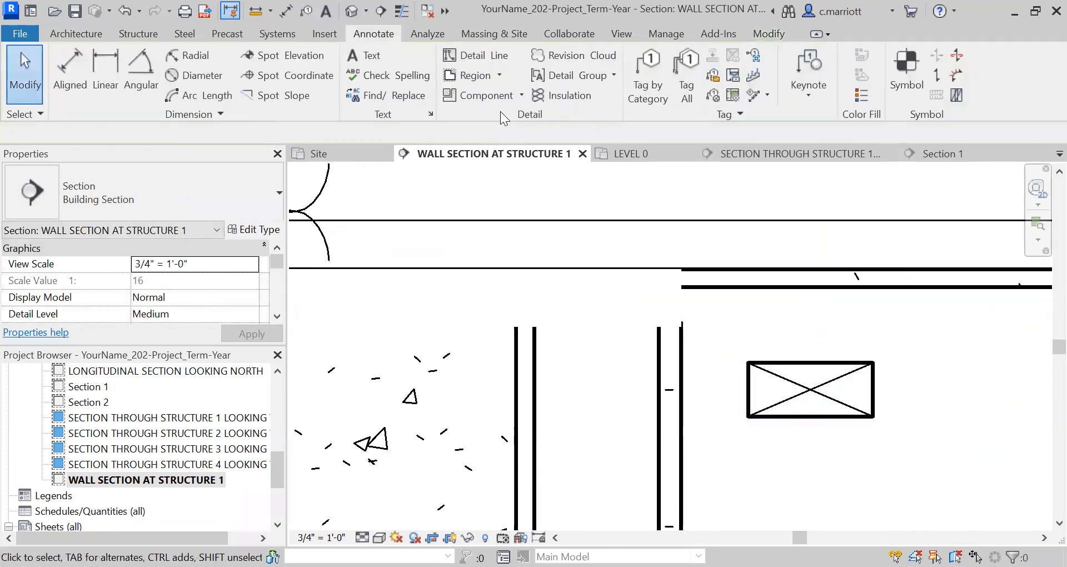
left_click(787, 366)
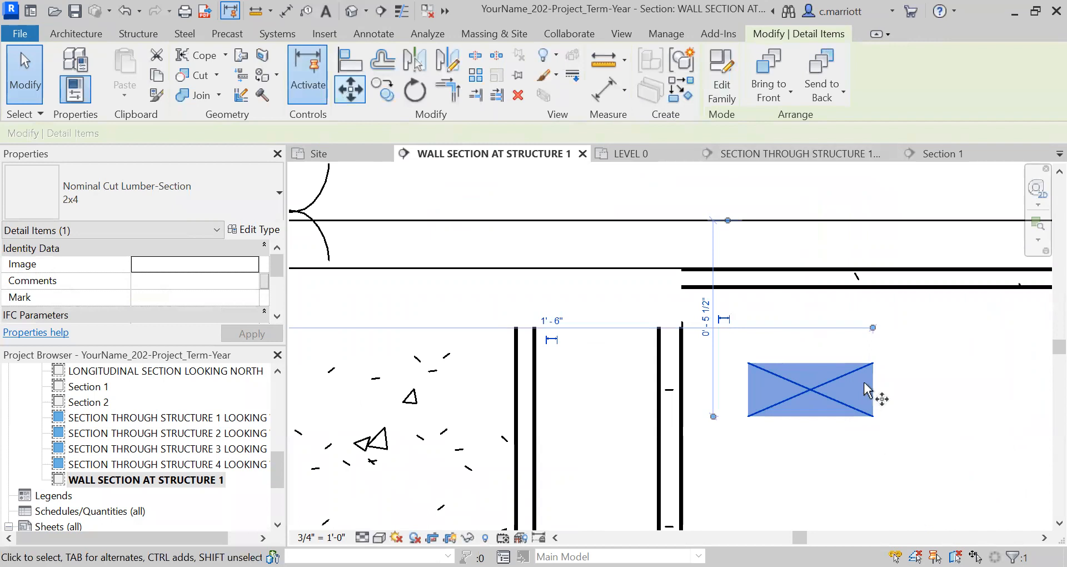
left_click(873, 364)
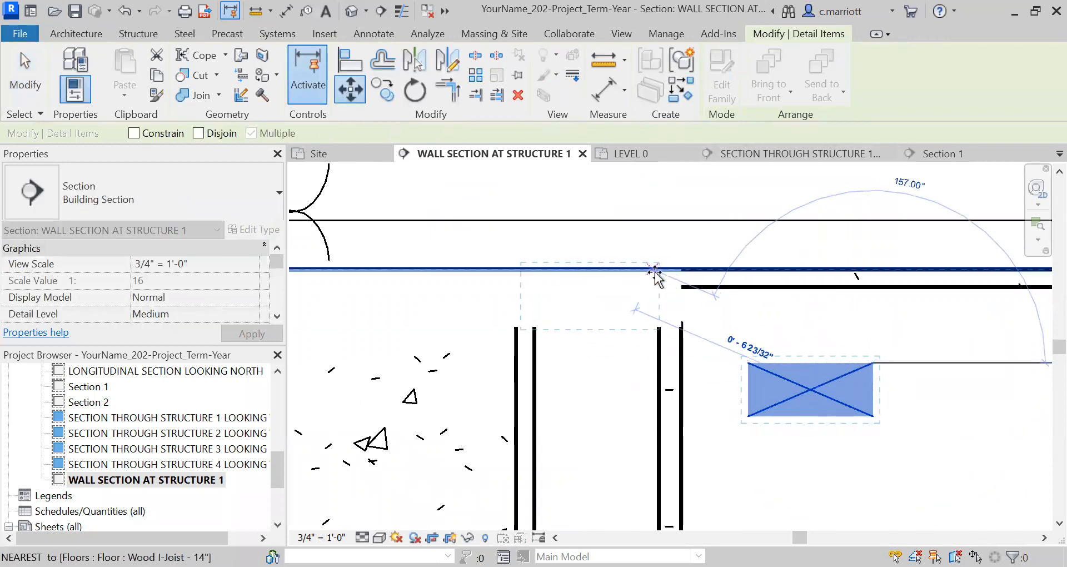
left_click(654, 272)
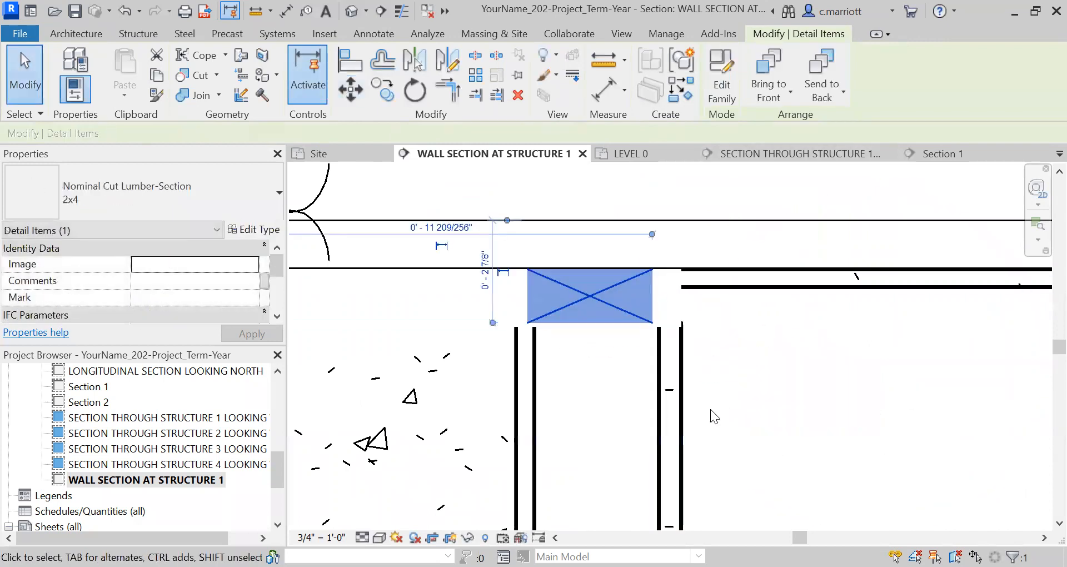
Move the 2x4 horizontally so its sides line up with the furring's stud layer below
scroll(710, 409, "up", 2)
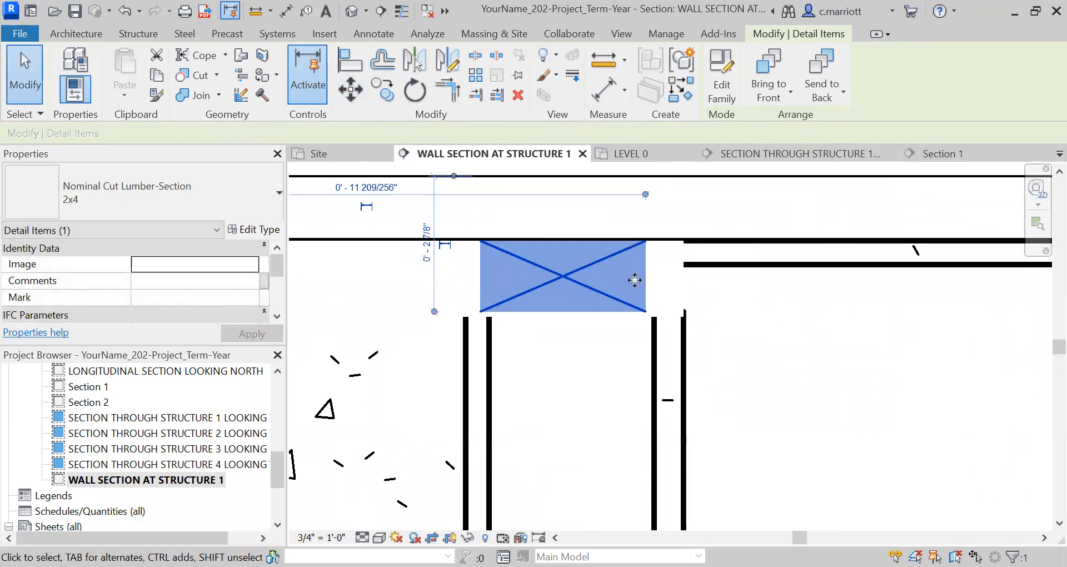
scroll(634, 280, "up", 2)
key("m")
key("v")
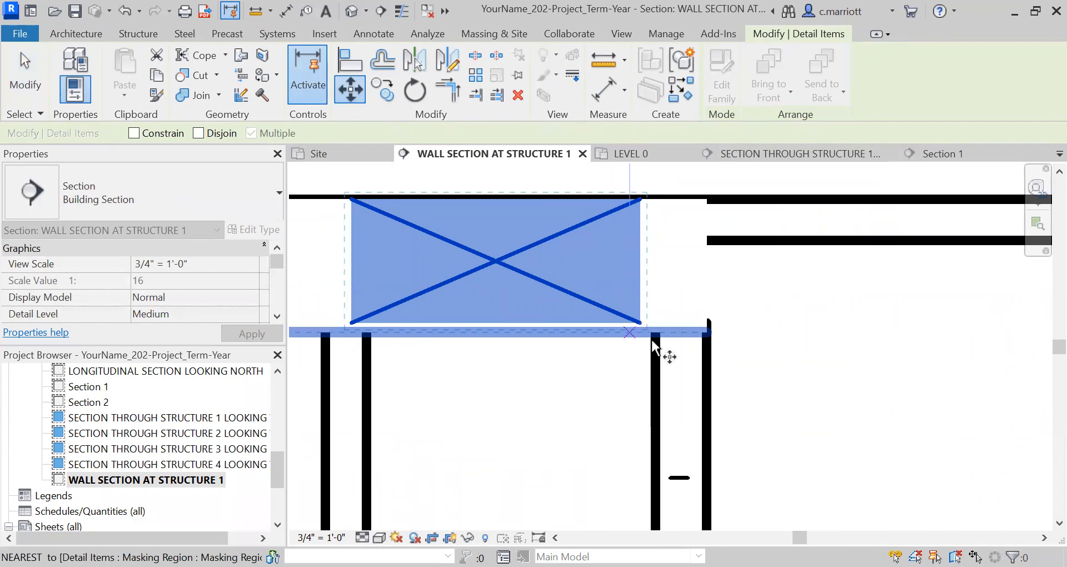
left_click(640, 322)
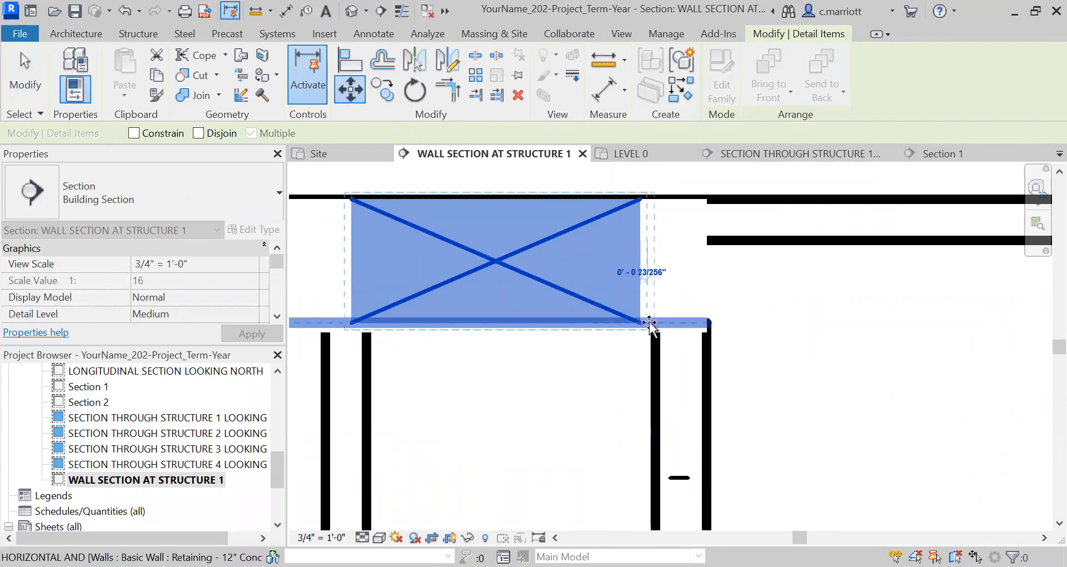
left_click(655, 322)
key("Escape")
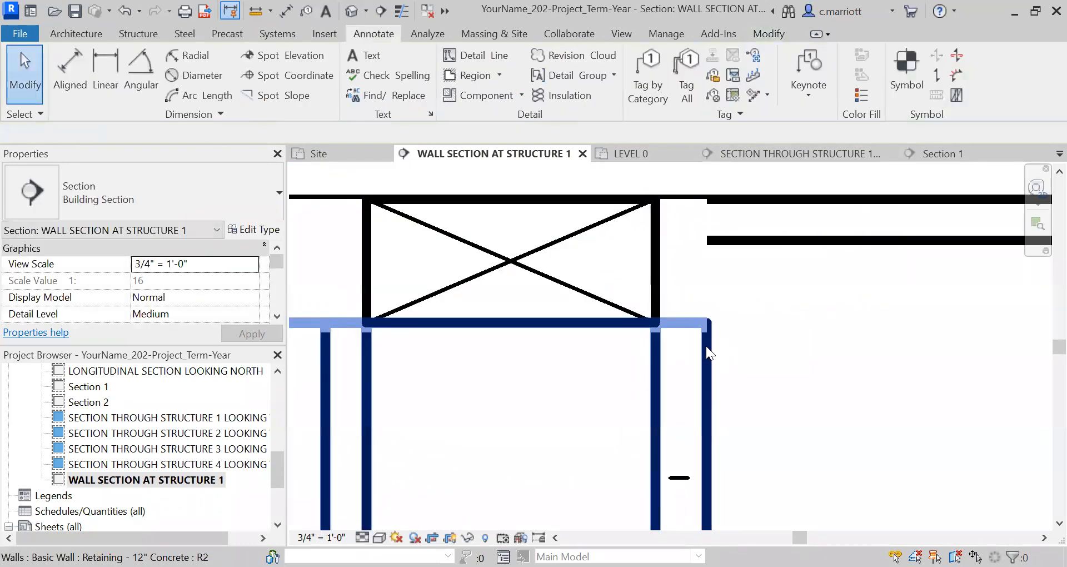
Draw a vertical Thin-Medium detail line extending the furred wall's interior face up to the underside of the ceiling finish
scroll(704, 353, "down", 3)
scroll(537, 378, "down", 1)
scroll(470, 393, "up", 2)
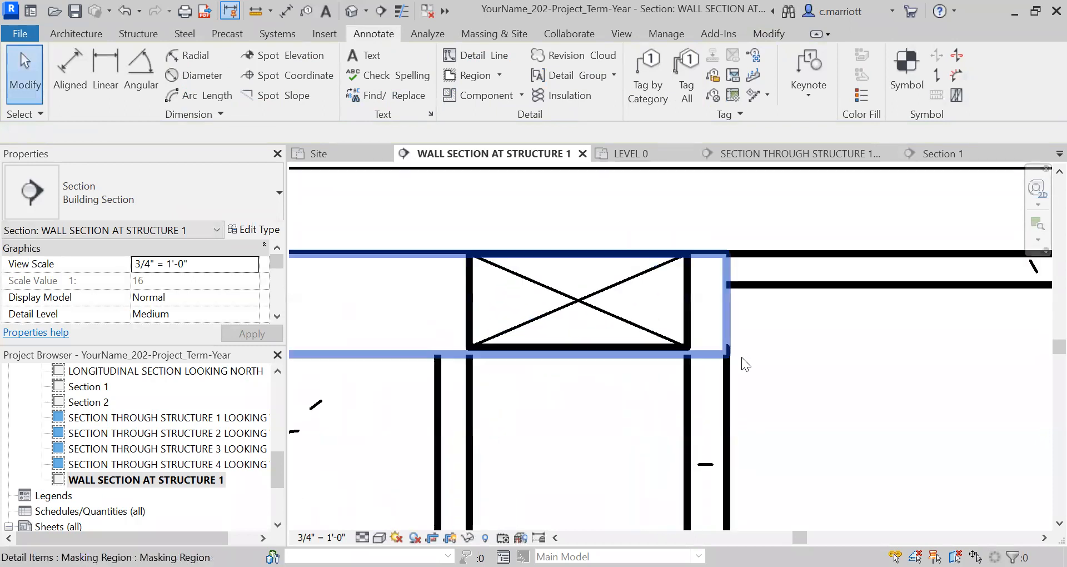
scroll(745, 355, "down", 4)
scroll(741, 411, "up", 2)
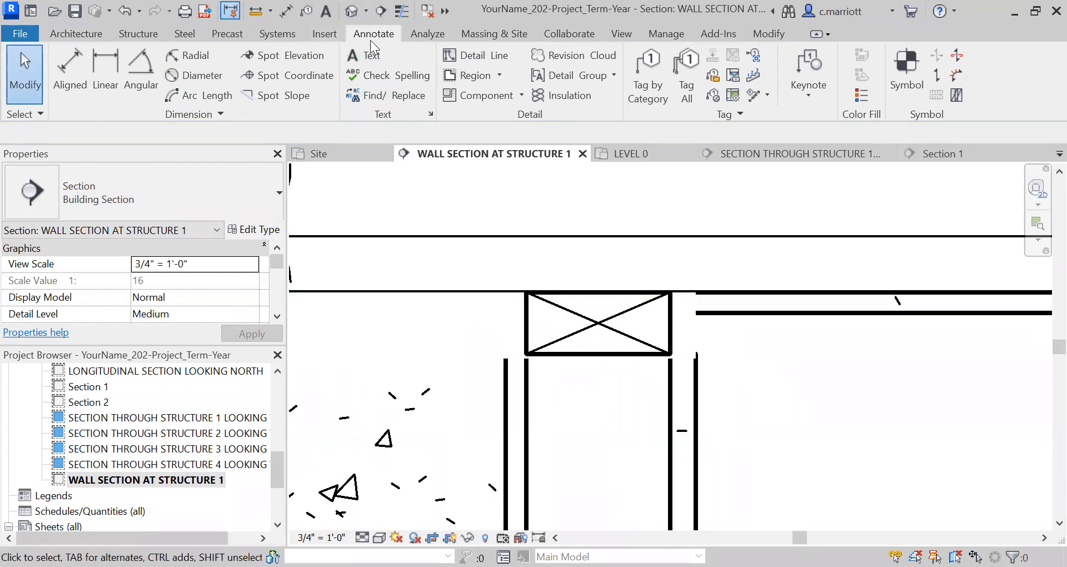
left_click(484, 55)
left_click(916, 88)
left_click(914, 84)
left_click(913, 78)
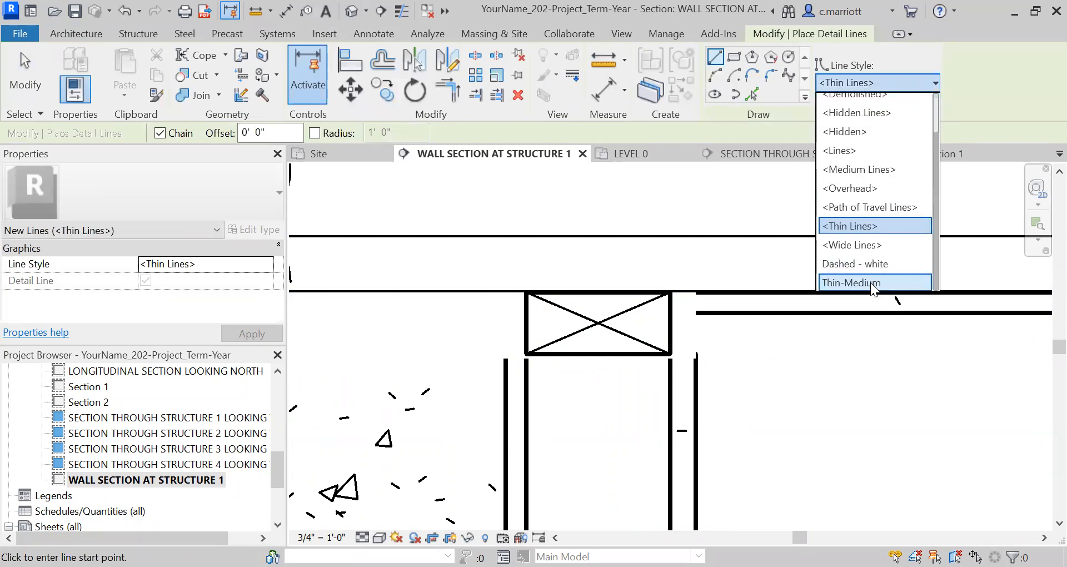
left_click(867, 280)
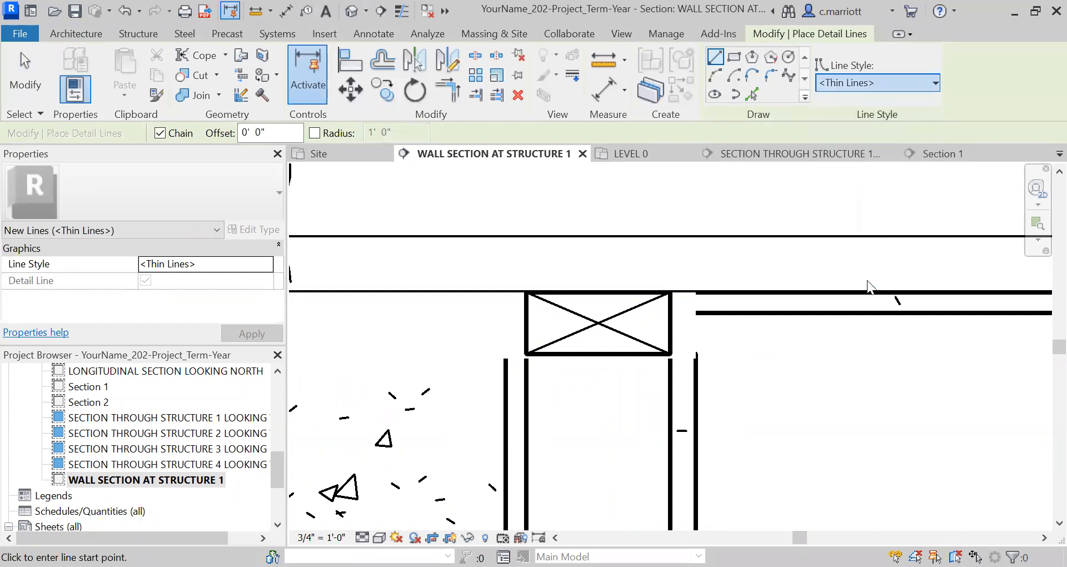
left_click(695, 358)
left_click(695, 313)
key("Escape")
key("Escape")
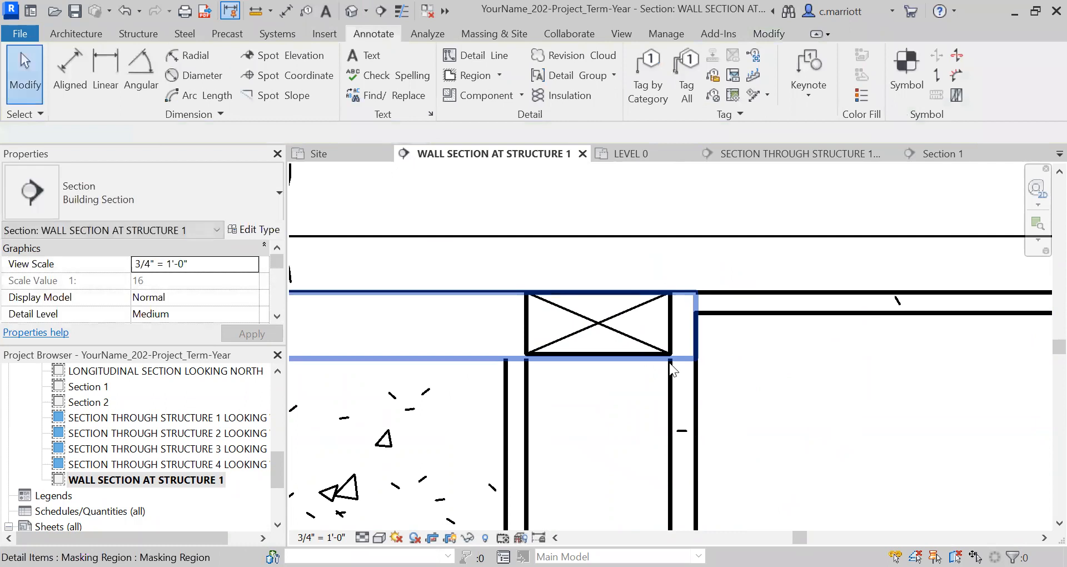
scroll(671, 369, "up", 3)
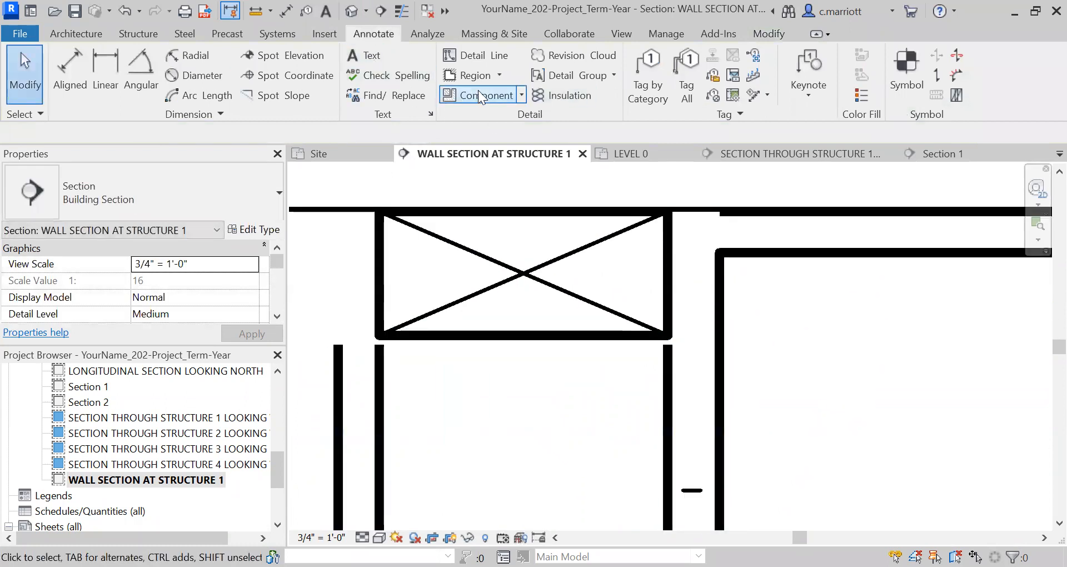
Draw a short vertical Thin-Medium detail line closing the gap between the 2x4's lower interior corner and the stud line below
left_click(467, 58)
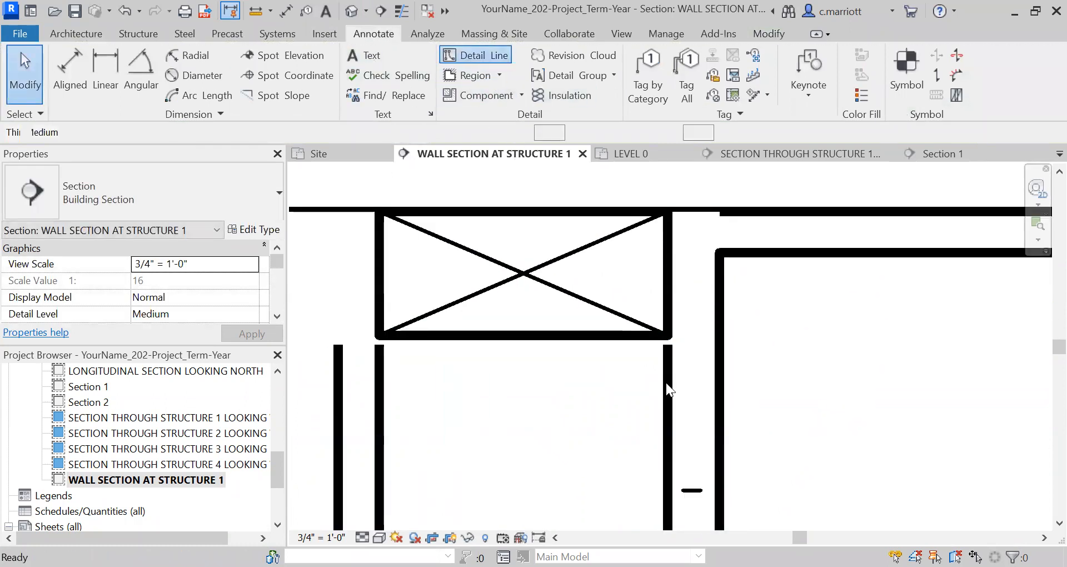
left_click(664, 338)
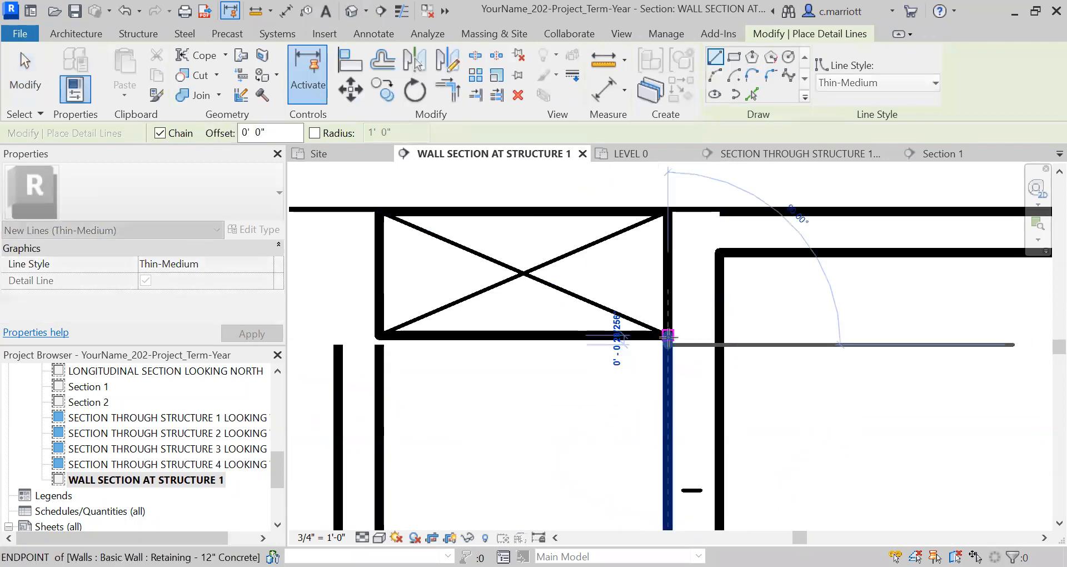
key("Escape")
key("Escape")
Draw a horizontal Thin-Medium detail line along the concrete wall's top, from the sill plate's lower corner to the wall's interior face
scroll(570, 357, "down", 4)
mouse_move(570, 357)
middle_mouse_down()
mouse_move(593, 380)
mouse_move(688, 410)
middle_mouse_up()
scroll(681, 380, "up", 1)
scroll(603, 383, "up", 1)
scroll(599, 383, "down", 2)
scroll(614, 378, "down", 2)
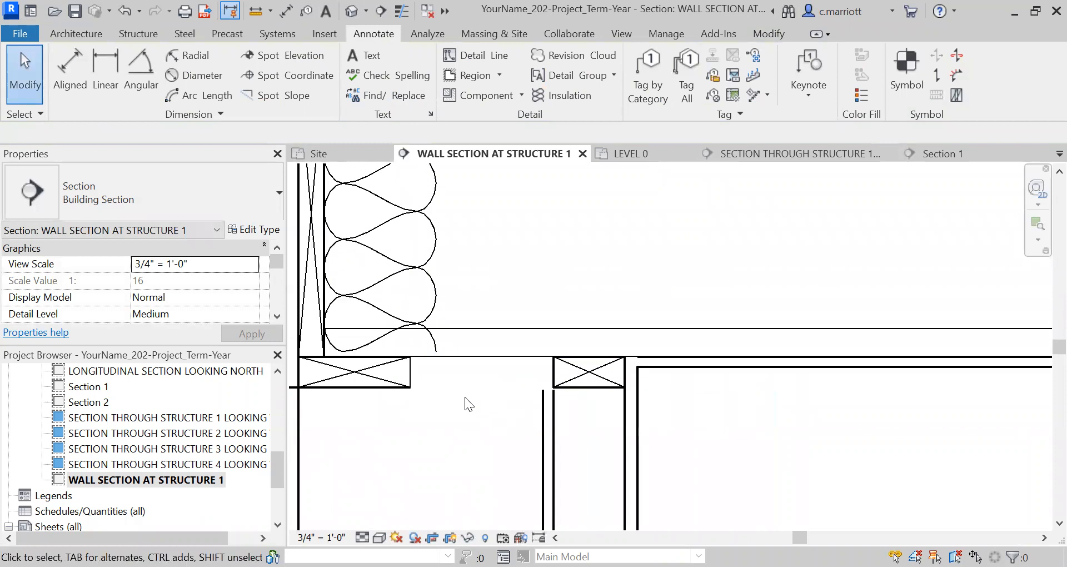
scroll(416, 392, "up", 1)
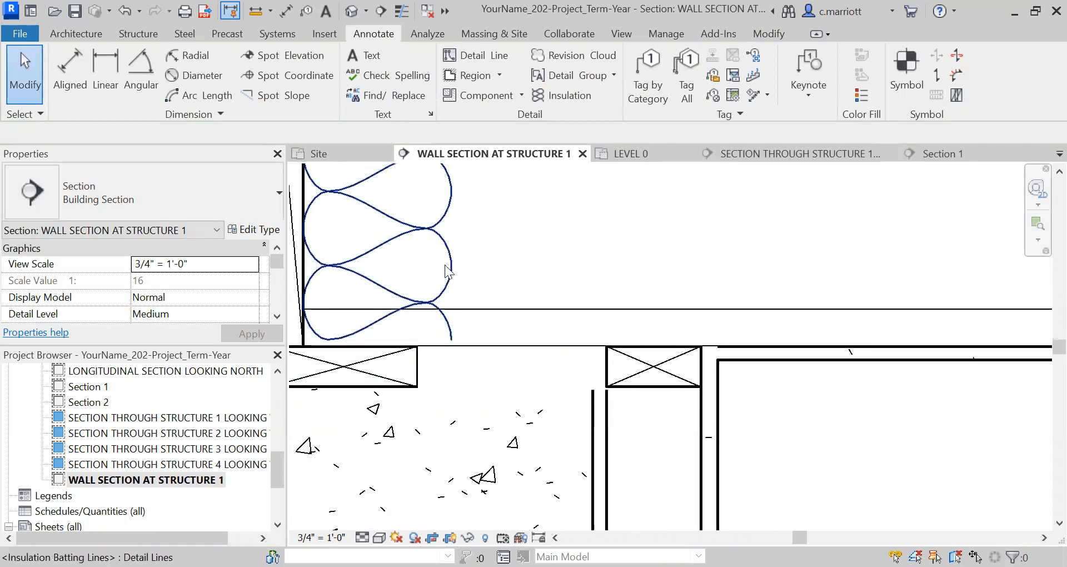
key("d")
key("l")
left_click(418, 385)
left_click(592, 385)
key("Escape")
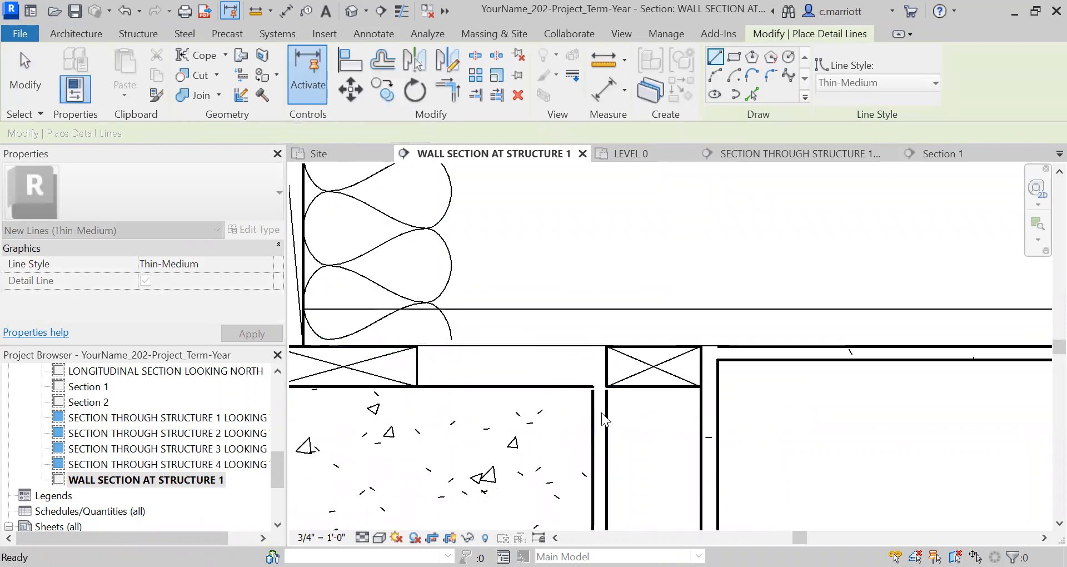
Draw a short vertical Thin-Medium detail line joining the concrete wall's interior face to the line along its top
scroll(589, 378, "up", 3)
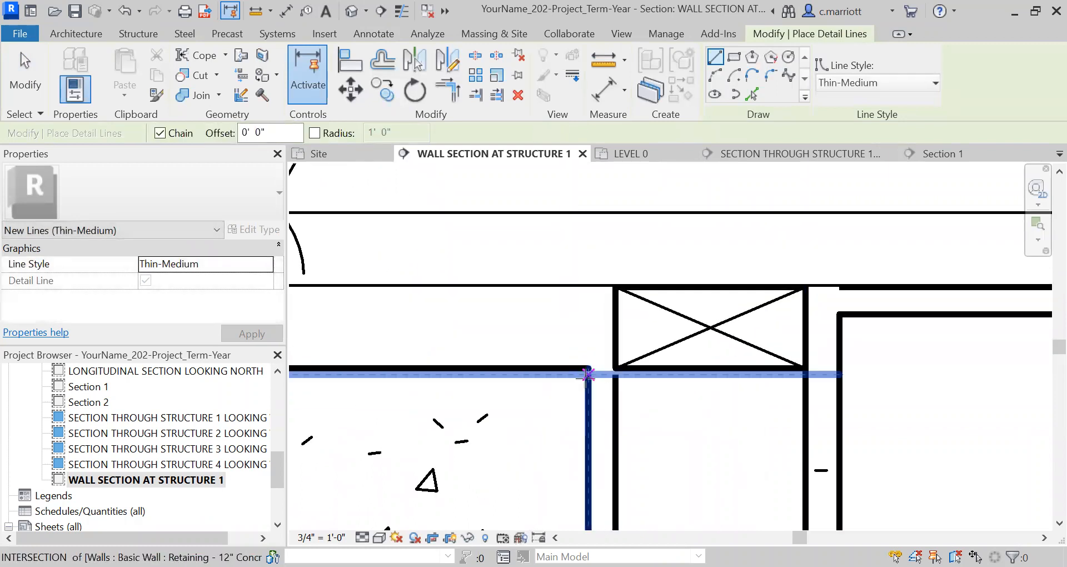
left_click(588, 374)
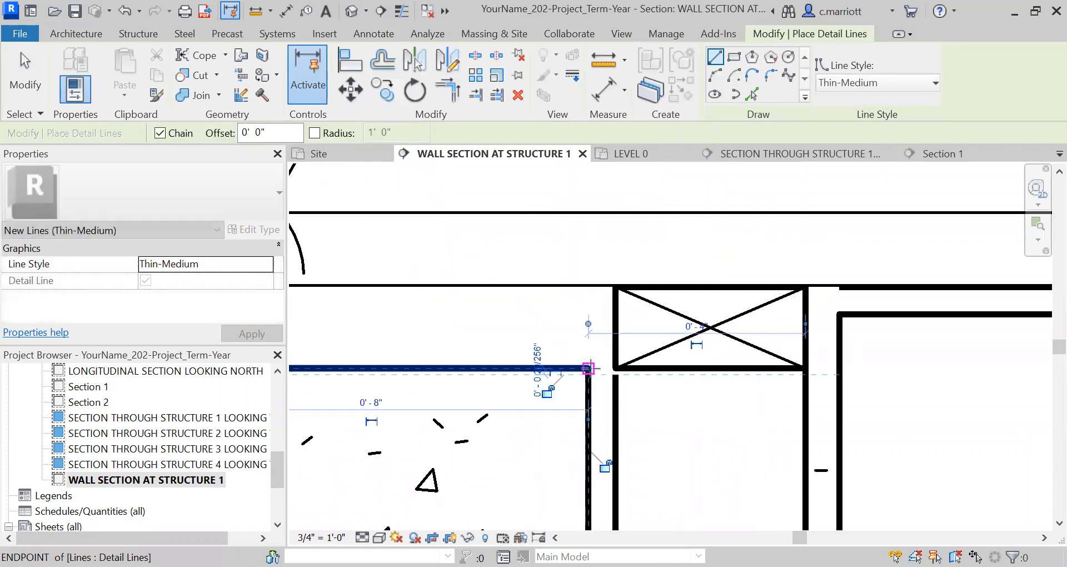
key("Escape")
key("Escape")
Draw a short vertical Thin-Medium detail line closing the gap between the 2x4's lower exterior corner and the furring stud line
scroll(611, 401, "down", 1)
scroll(618, 392, "up", 2)
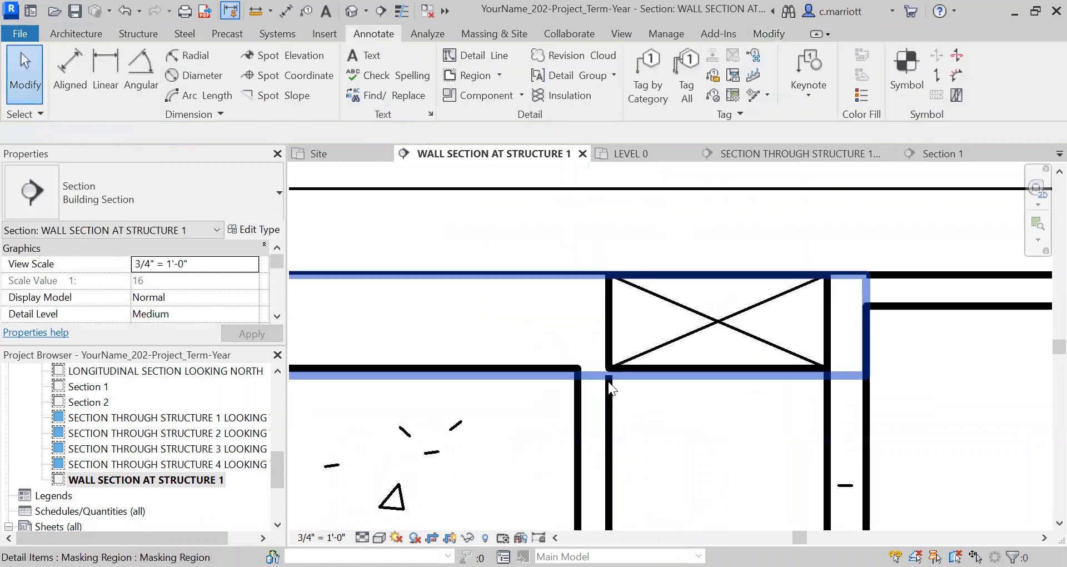
key("d")
key("l")
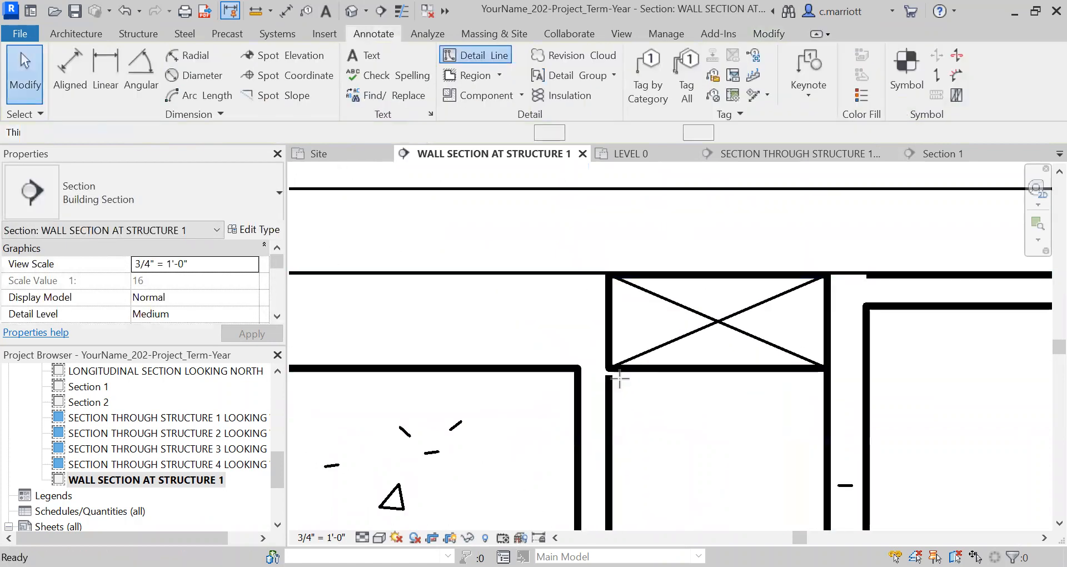
left_click(608, 376)
key("Escape")
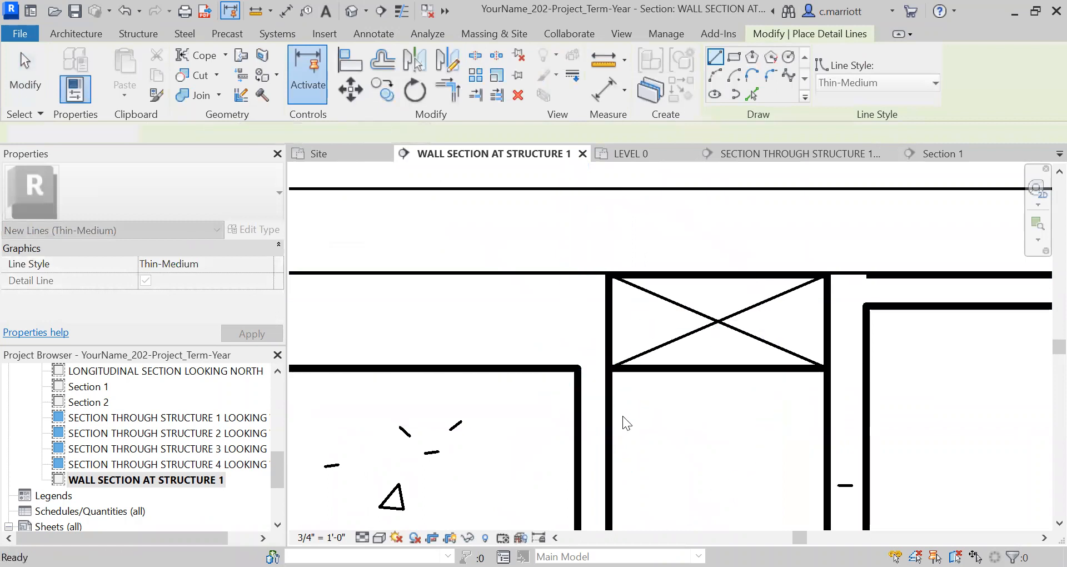
key("Escape")
Copy the flat 2x4 from the head of the furring wall to its base, resting on the 4" concrete slab between the stud lines
scroll(633, 389, "down", 2)
scroll(649, 400, "down", 6)
middle_click_drag(646, 484, 516, 244)
middle_click_drag(596, 434, 665, 231)
middle_click_drag(595, 305, 584, 462)
scroll(580, 241, "up", 1)
middle_click_drag(586, 233, 609, 431)
scroll(598, 315, "up", 2)
left_click(588, 315)
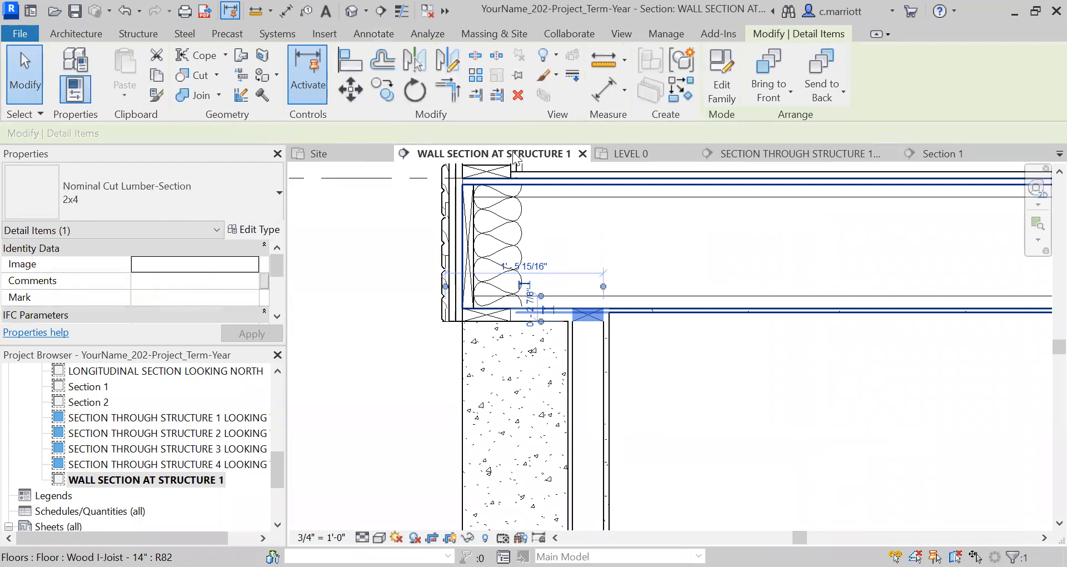
key("c")
key("o")
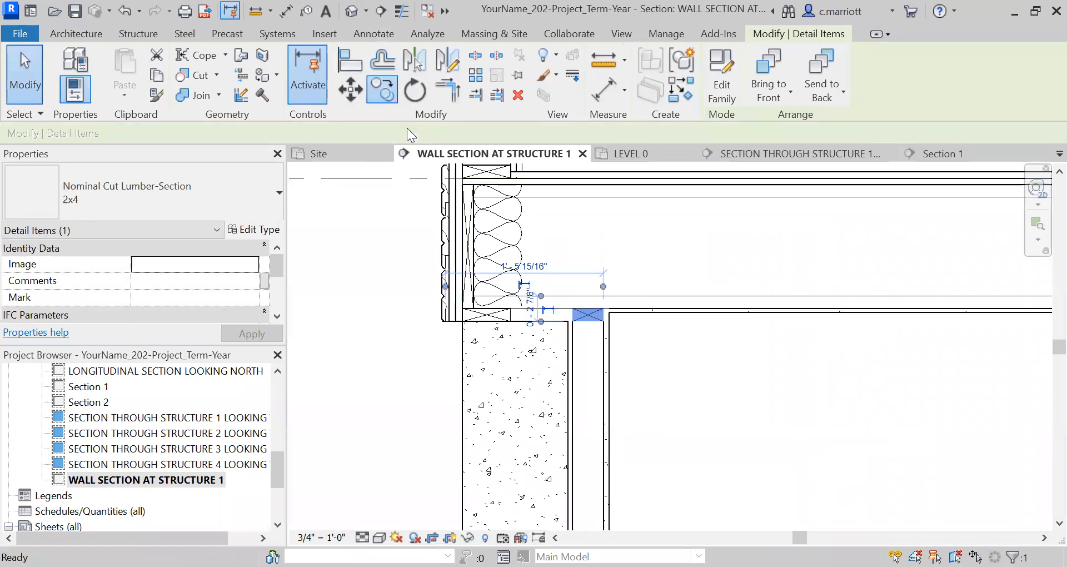
scroll(608, 317, "up", 1)
left_click(600, 305)
scroll(584, 327, "down", 2)
middle_click_drag(590, 247, 615, 240)
scroll(590, 458, "up", 2)
scroll(590, 458, "up", 3)
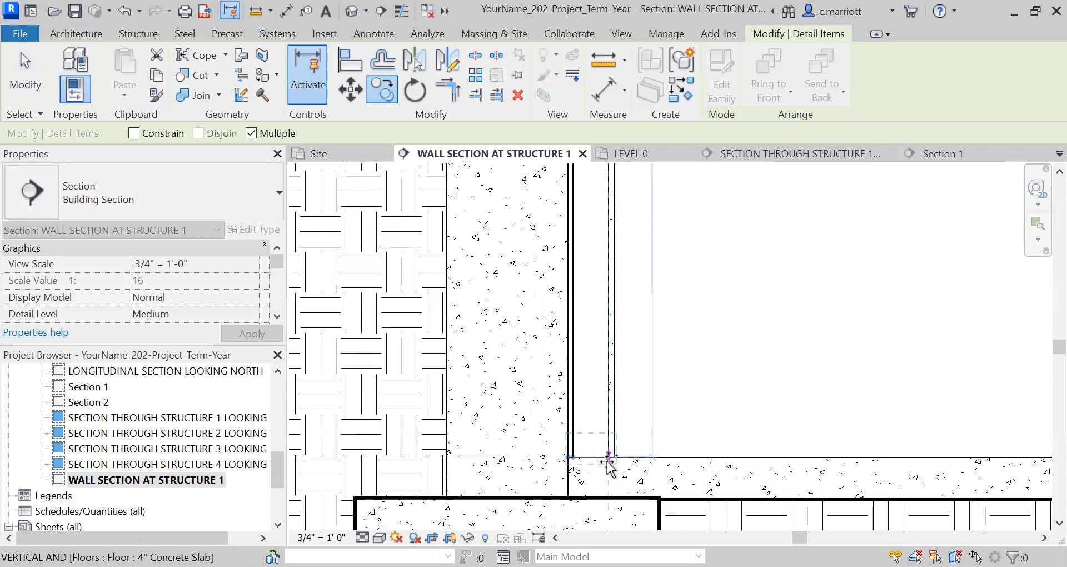
left_click(608, 457)
key("Escape")
key("Escape")
scroll(639, 383, "down", 2)
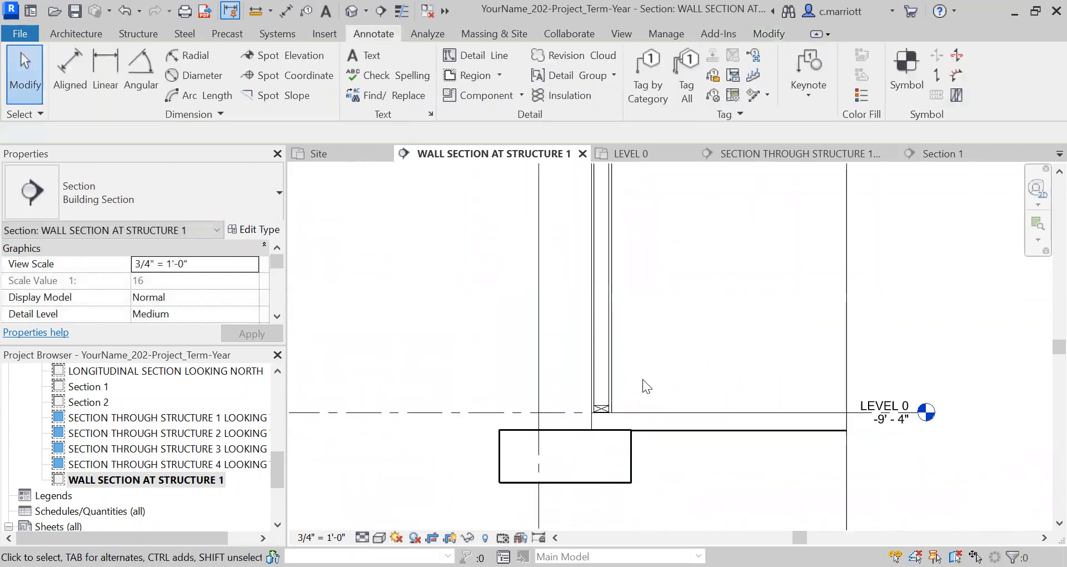
Place 3 1/2" wide batt insulation in the furring cavity, from the upper 2x4's underside midpoint to the top of the bottom 2x4
middle_click_drag(634, 373, 624, 489)
middle_click_drag(622, 400, 591, 357)
scroll(591, 357, "up", 2)
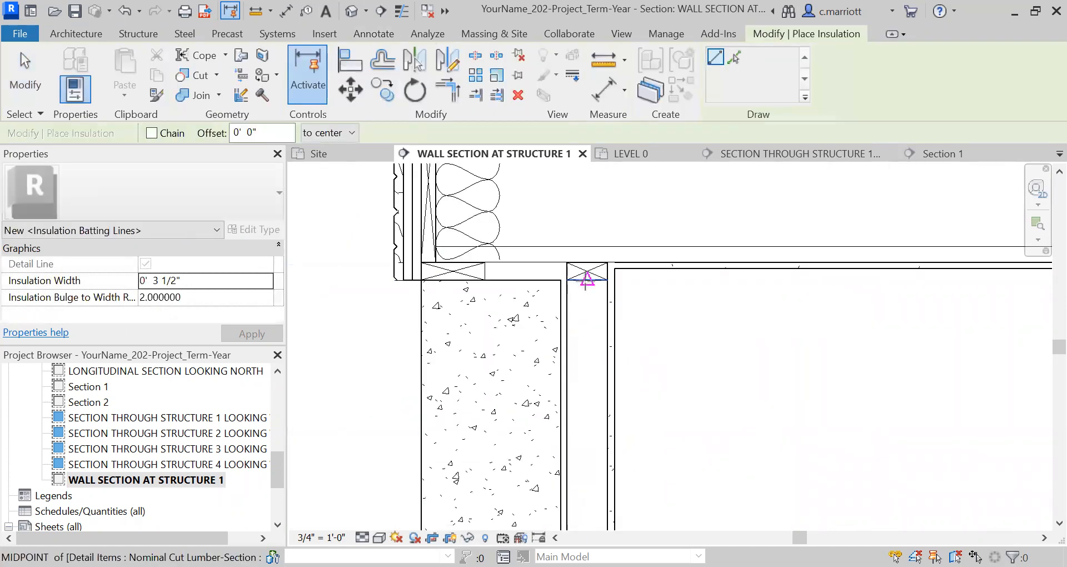
left_click(586, 279)
scroll(587, 345, "down", 4)
middle_click_drag(595, 424, 585, 303)
scroll(583, 405, "up", 4)
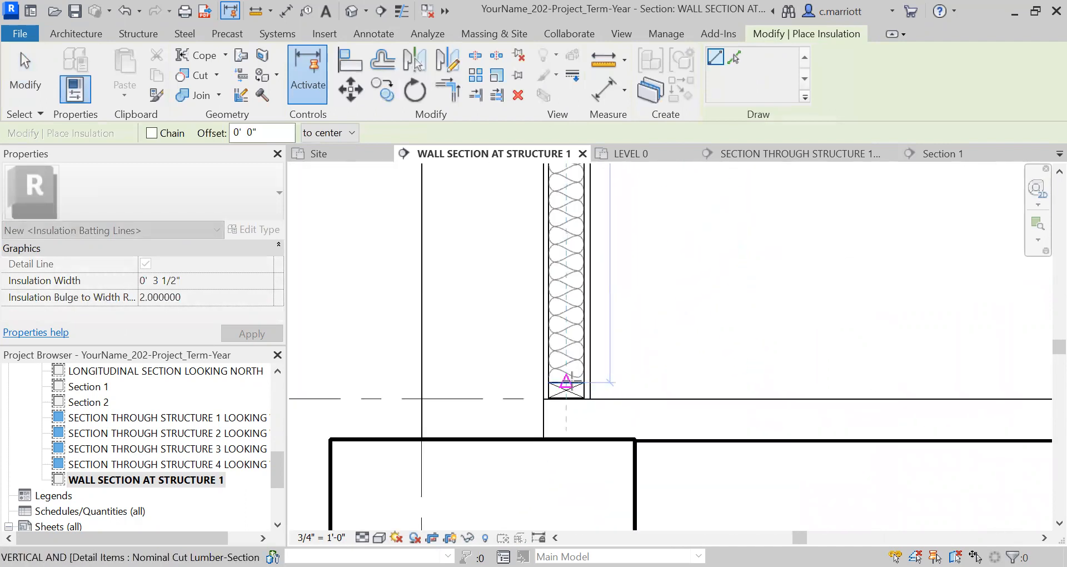
left_click(566, 382)
key("Escape")
key("Escape")
Place a horizontal batt insulation run about 8 3/4" long in the joist space, from the rim insulation's face to over the furring wall
scroll(595, 372, "down", 1)
scroll(615, 319, "down", 3)
scroll(600, 350, "up", 3)
mouse_move(578, 427)
middle_mouse_down()
mouse_move(576, 476)
mouse_move(576, 437)
middle_mouse_up()
scroll(526, 379, "up", 8)
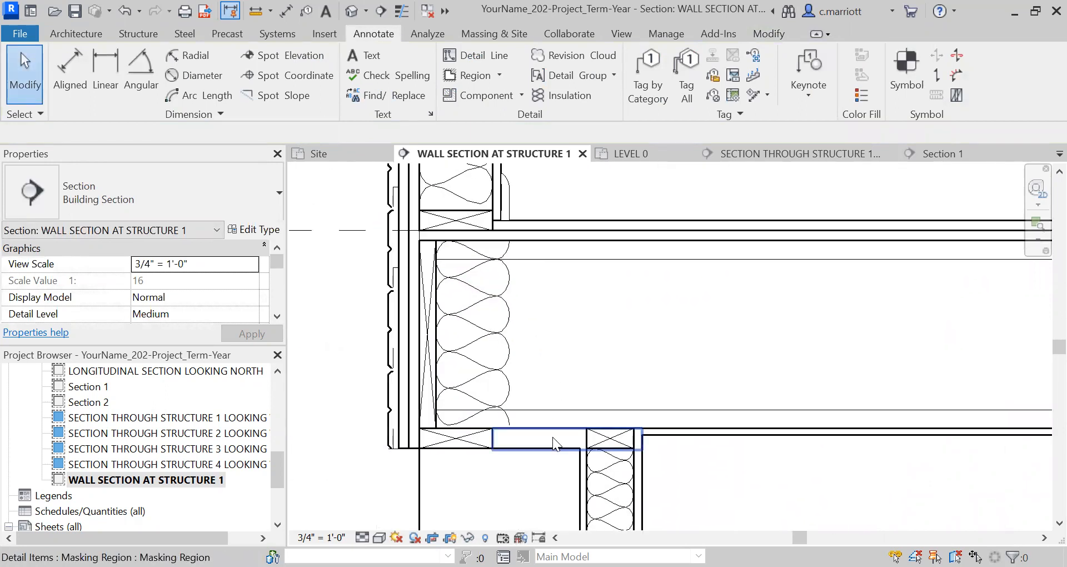
scroll(552, 436, "up", 1)
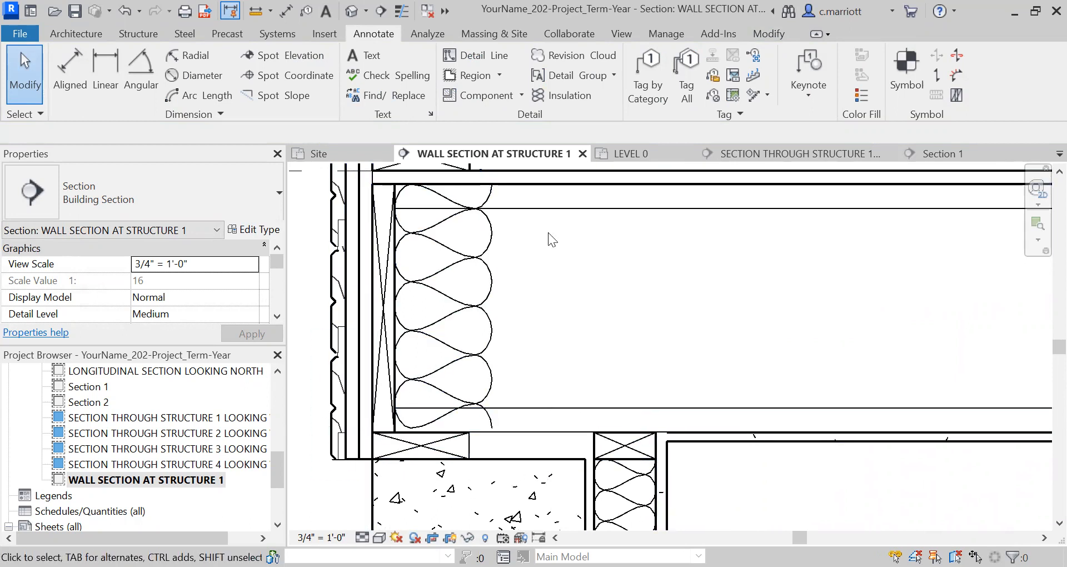
left_click(561, 95)
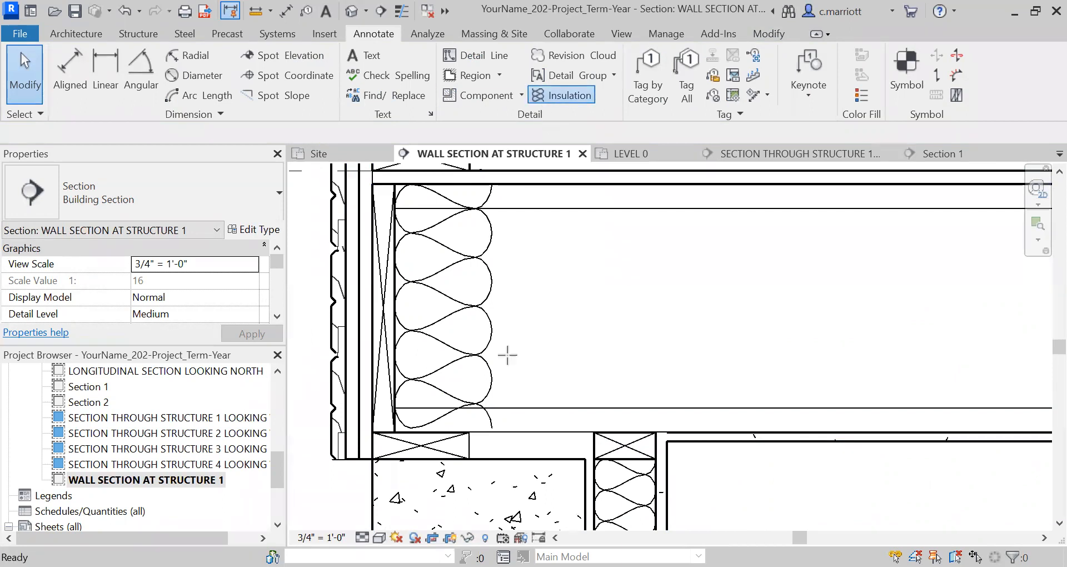
left_click(489, 375)
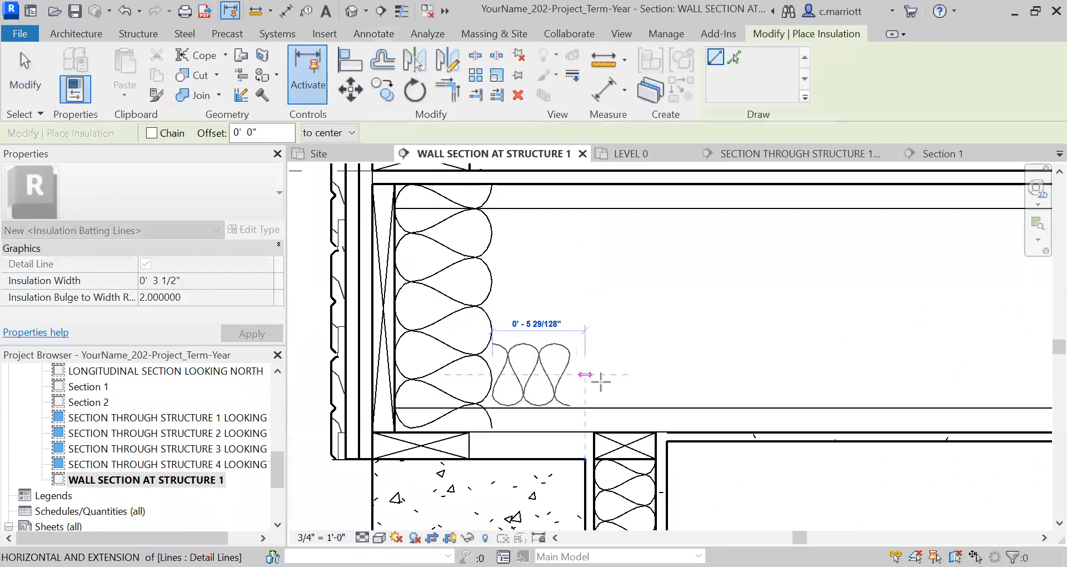
left_click(645, 381)
key("Escape")
key("Escape")
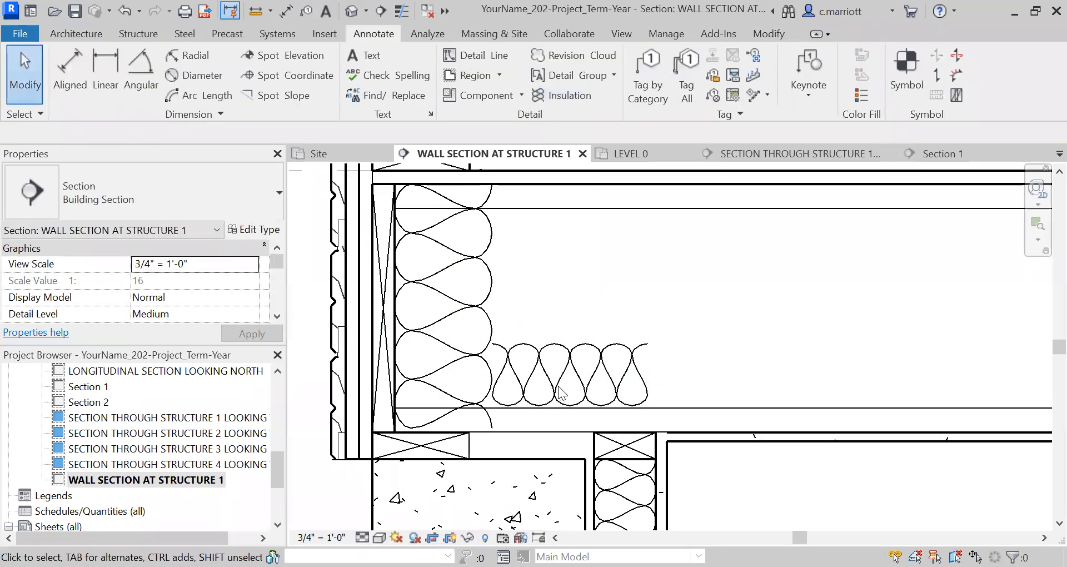
Set the horizontal batt insulation's width to 5 1/2"
left_click(559, 373)
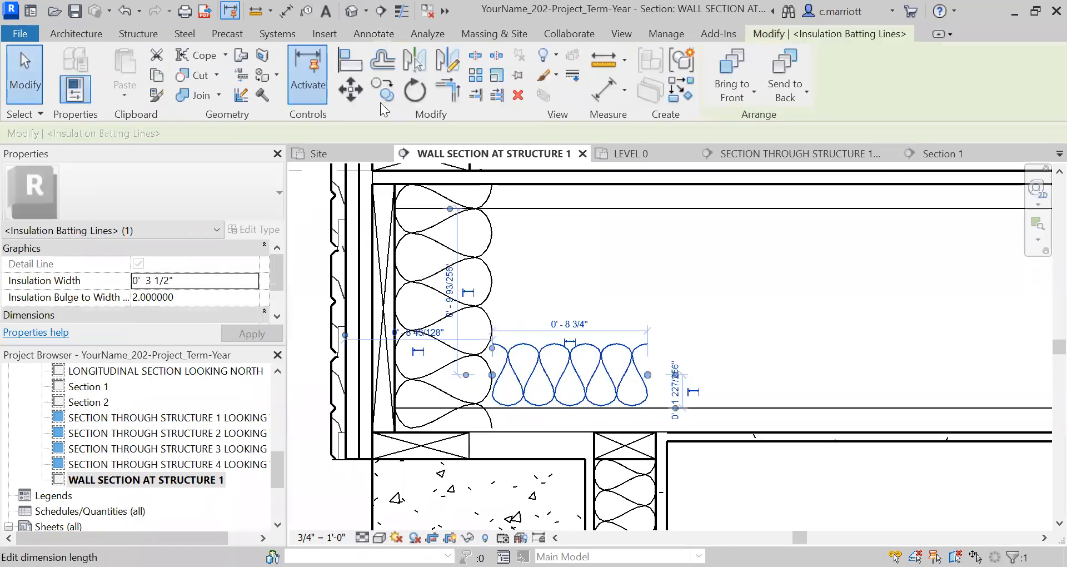
left_click(148, 280)
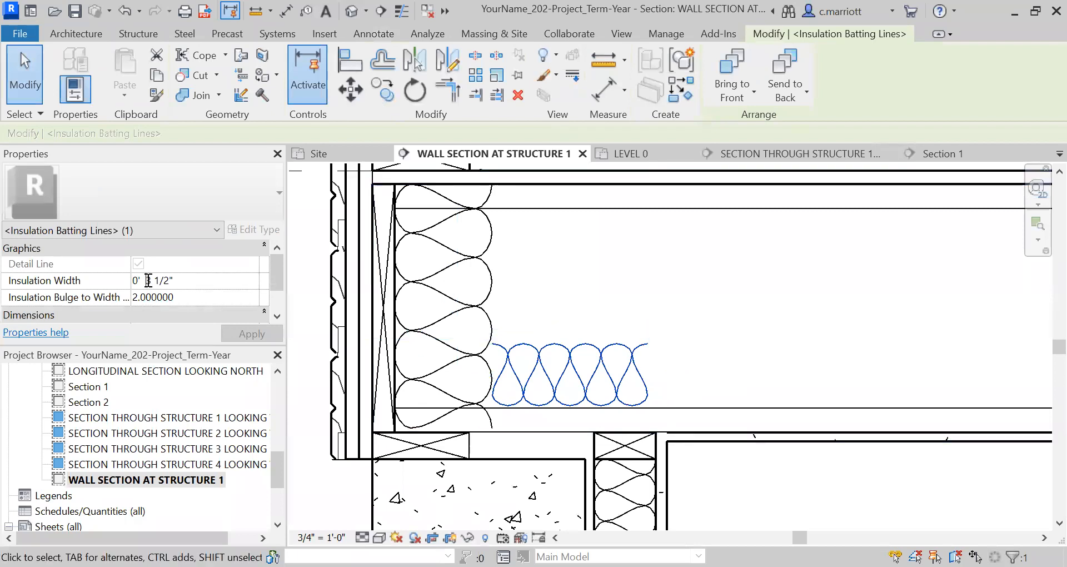
type("5")
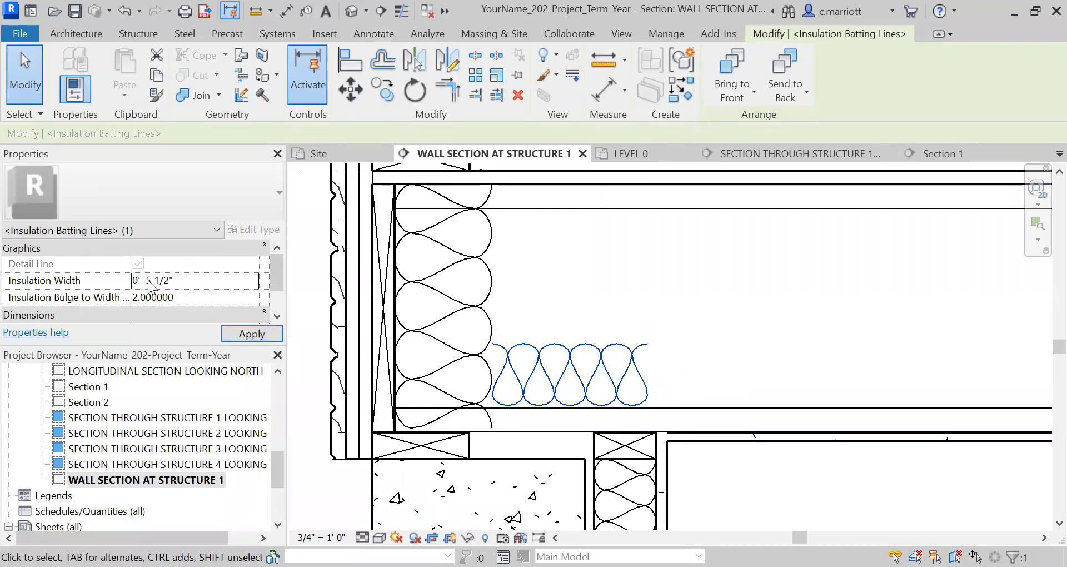
scroll(578, 391, "down", 1)
scroll(557, 421, "up", 1)
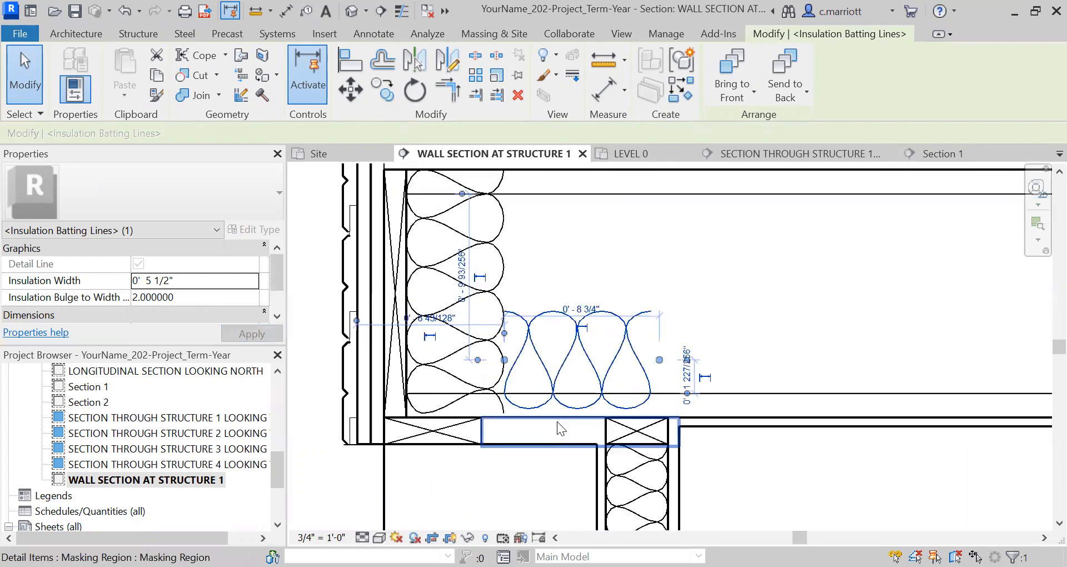
key("Escape")
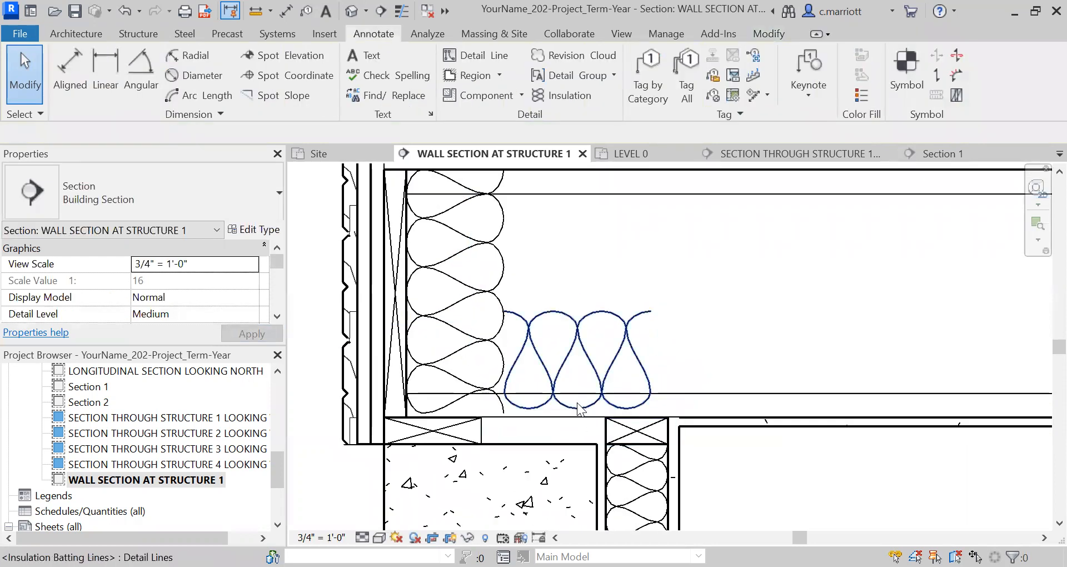
Nudge the horizontal batt insulation slightly down towards the underside of the joist floor
left_click(575, 404)
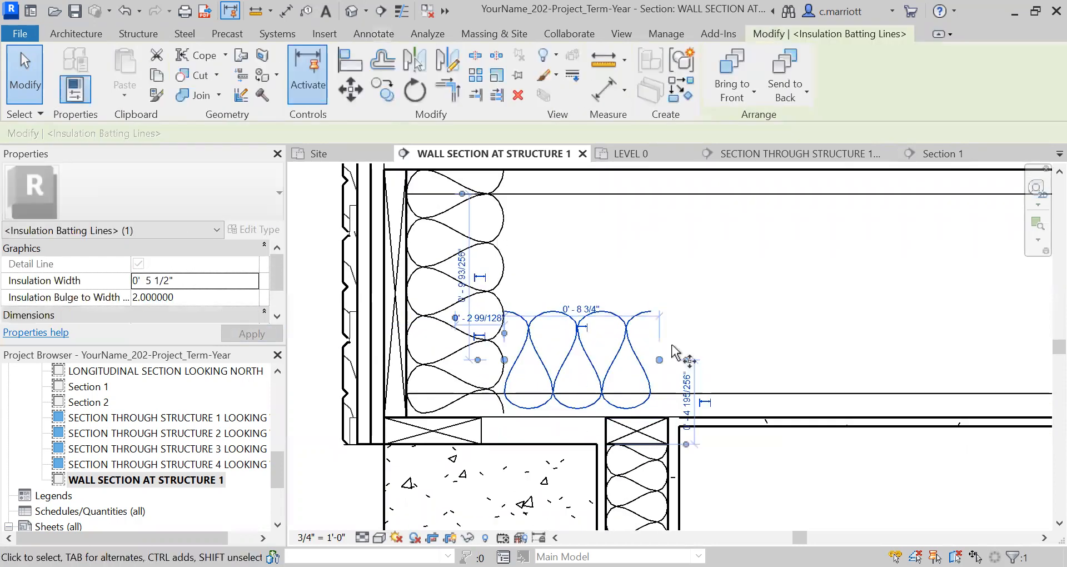
left_click(720, 298)
left_click(720, 309)
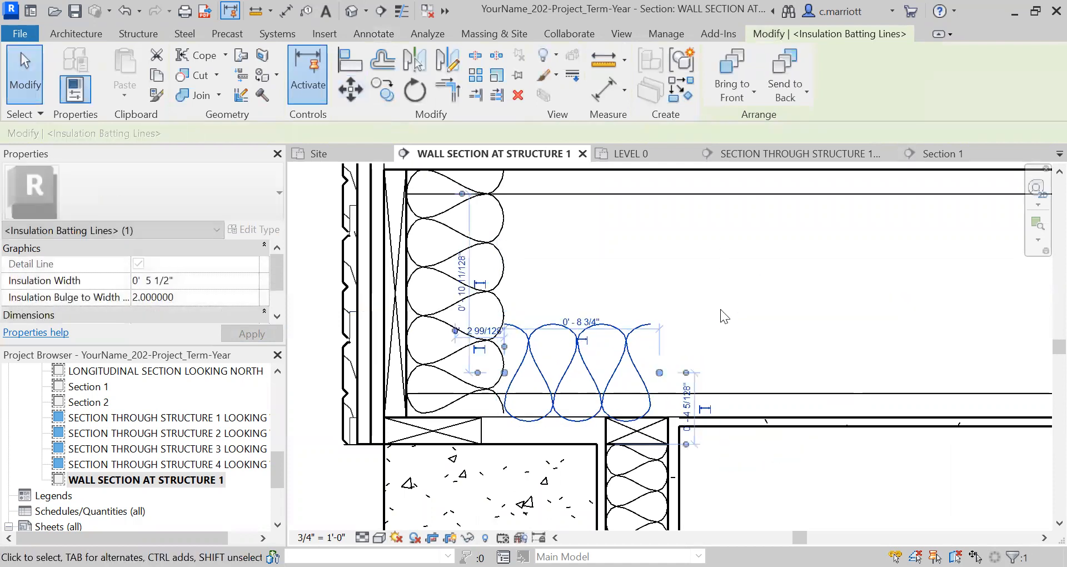
key("Escape")
scroll(667, 377, "up", 2)
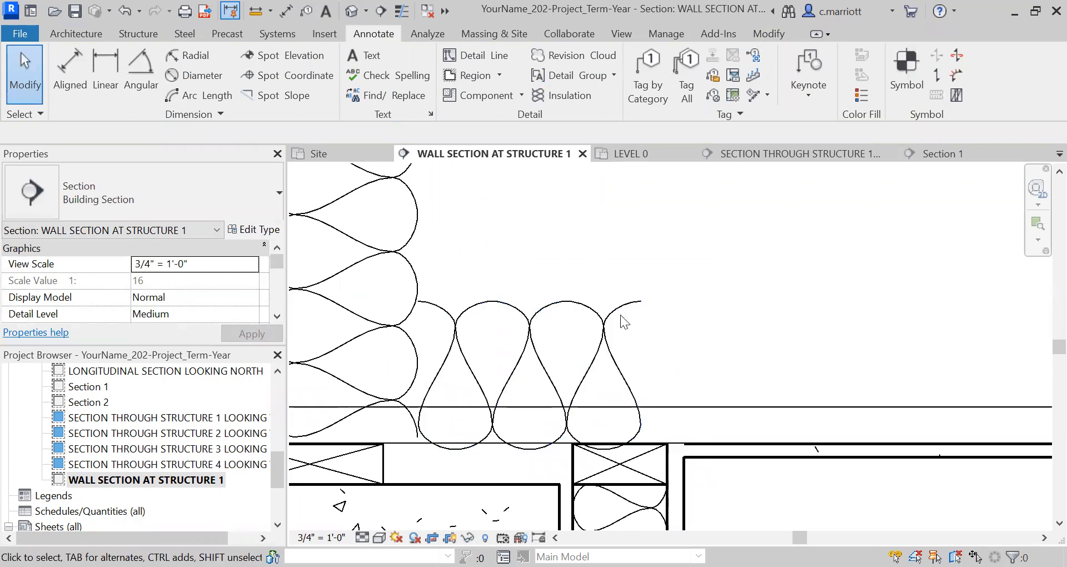
Move the horizontal batt insulation vertically so its lower loops touch the underside of the I-joist floor
left_click(473, 377)
left_click(350, 90)
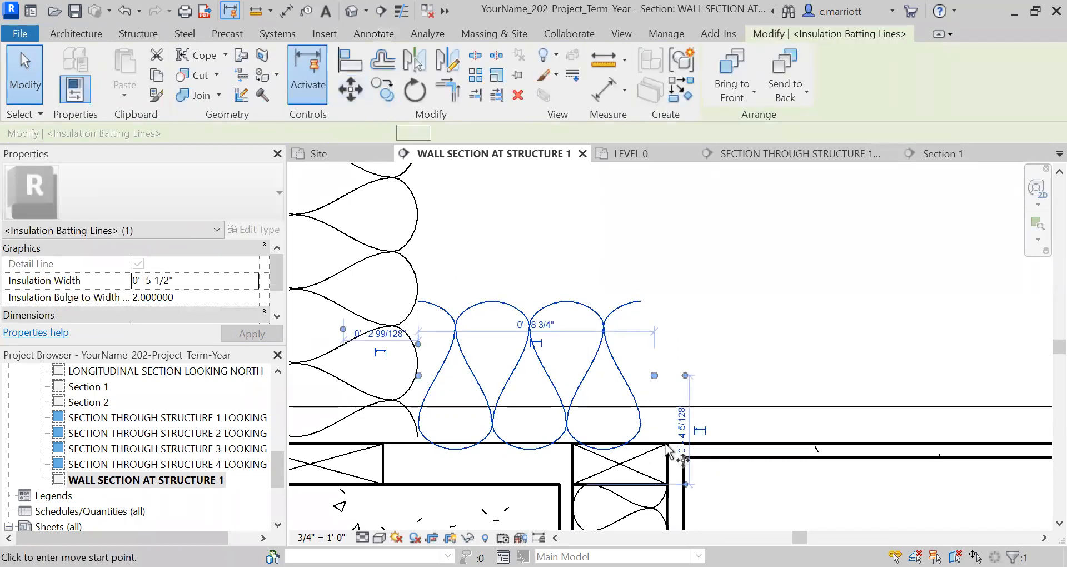
scroll(611, 453, "up", 3)
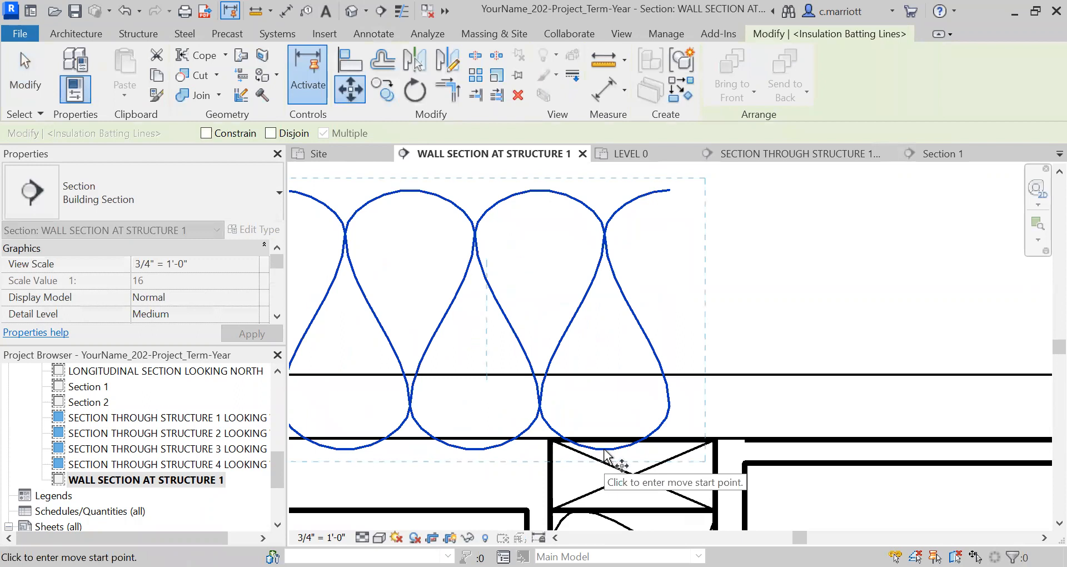
scroll(604, 457, "up", 2)
left_click(605, 451)
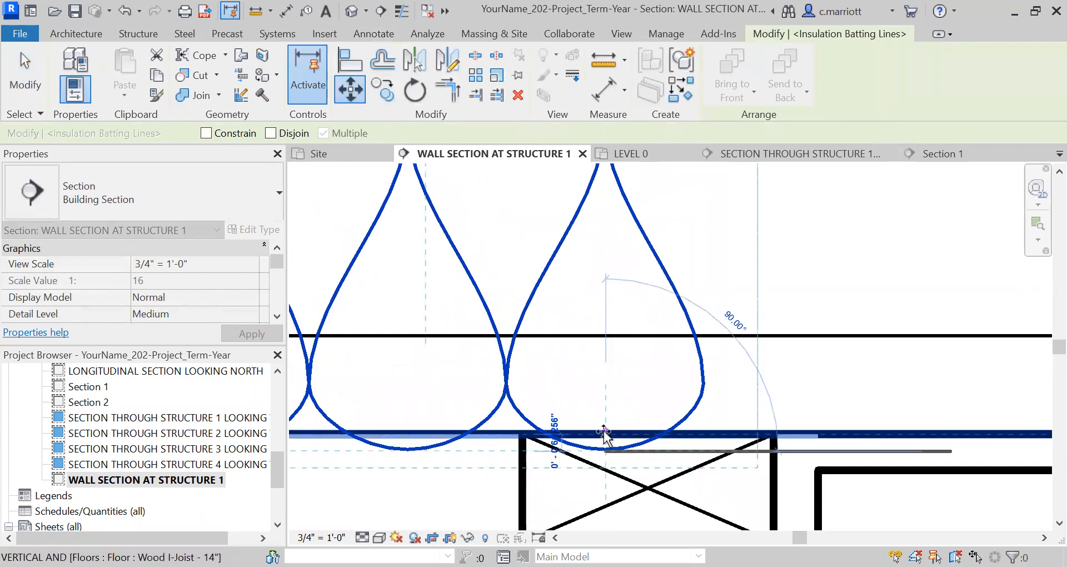
left_click(604, 432)
key("Escape")
scroll(594, 309, "down", 5)
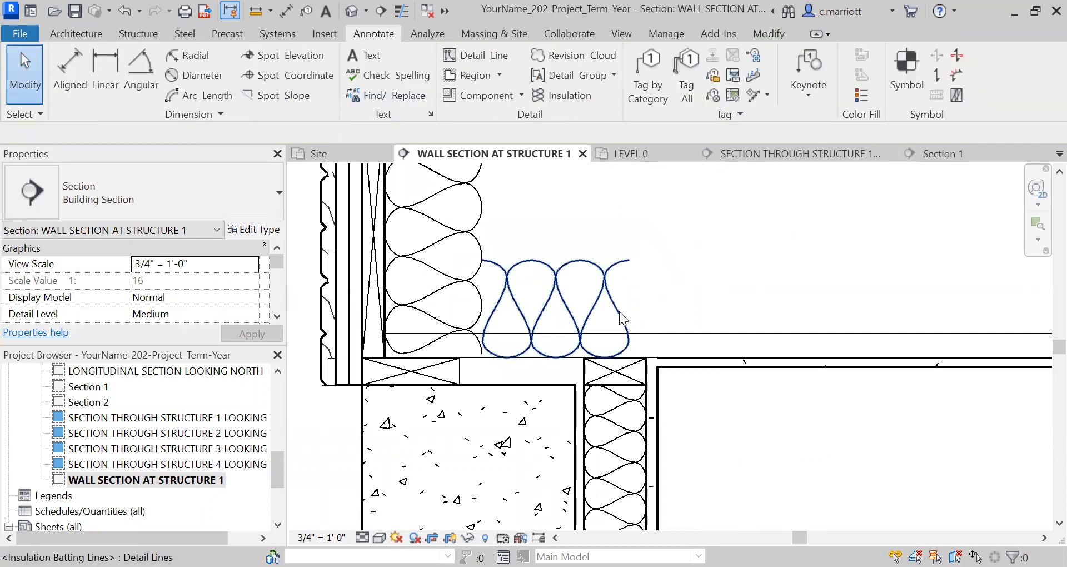
Stretch the horizontal batt insulation's free end inward so the run extends past the furring wall's interior face
left_click(612, 307)
mouse_move(637, 309)
left_mouse_down()
mouse_move(662, 315)
mouse_move(679, 300)
left_mouse_up()
key("Escape")
scroll(681, 320, "down", 2)
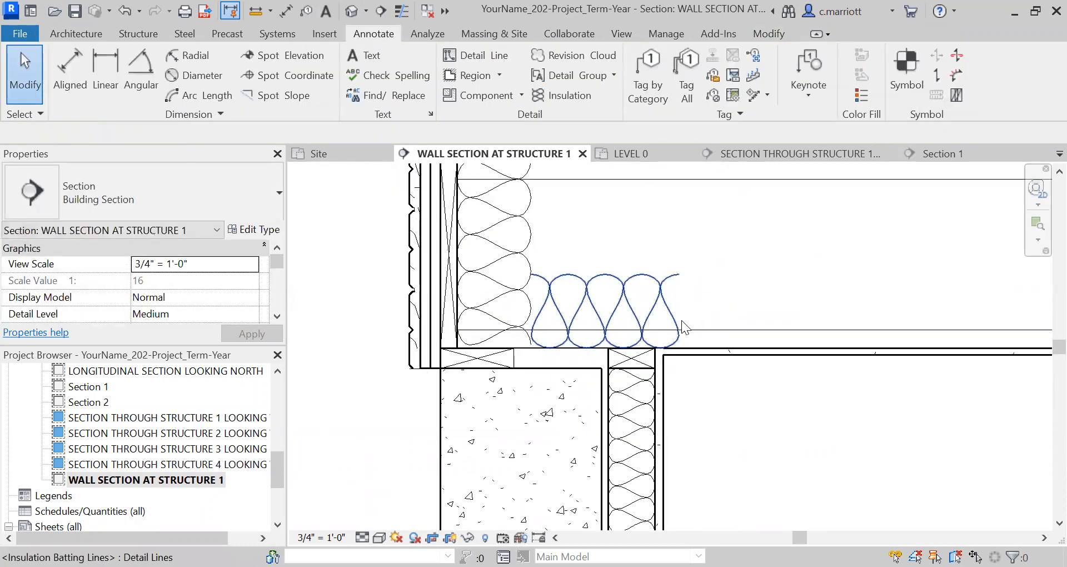
scroll(681, 320, "down", 2)
middle_click_drag(611, 321, 627, 323)
scroll(646, 438, "down", 4)
middle_click_drag(654, 430, 579, 334)
scroll(527, 277, "up", 4)
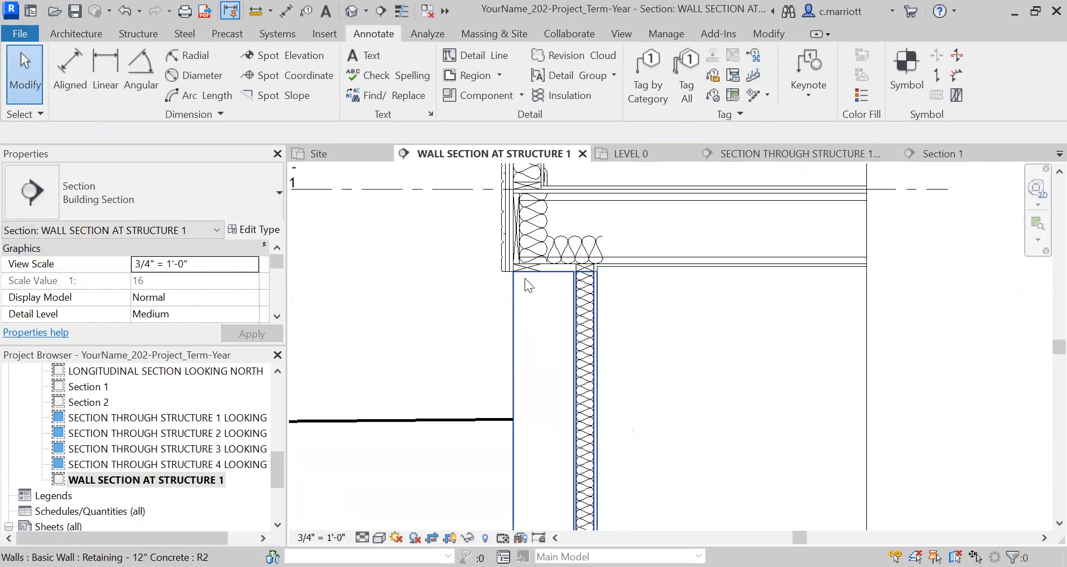
Examine the junction where the exterior wall's siding and sheathing end at the 2x6 sill plate and foundation wall
scroll(581, 346, "down", 4)
mouse_move(581, 347)
middle_mouse_down()
mouse_move(600, 358)
mouse_move(561, 318)
middle_mouse_up()
scroll(570, 389, "up", 2)
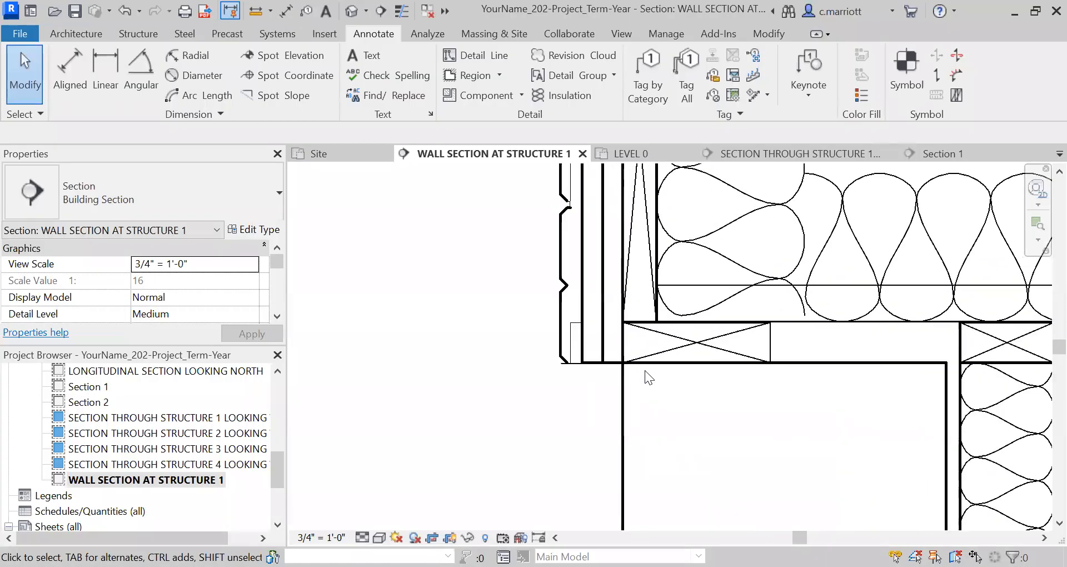
left_click(594, 326)
key("Escape")
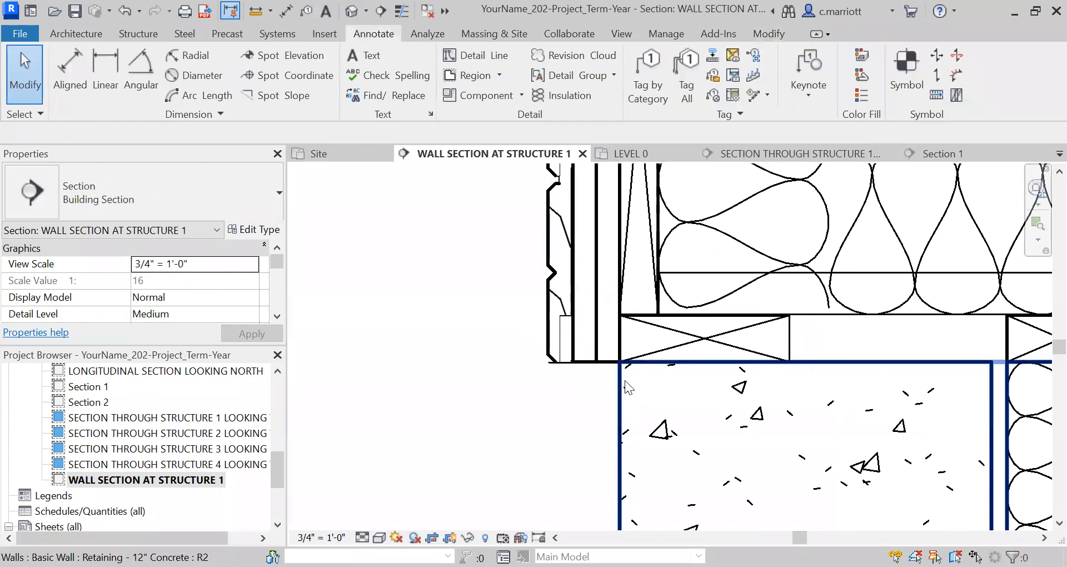
scroll(631, 374, "down", 1)
scroll(621, 350, "up", 3)
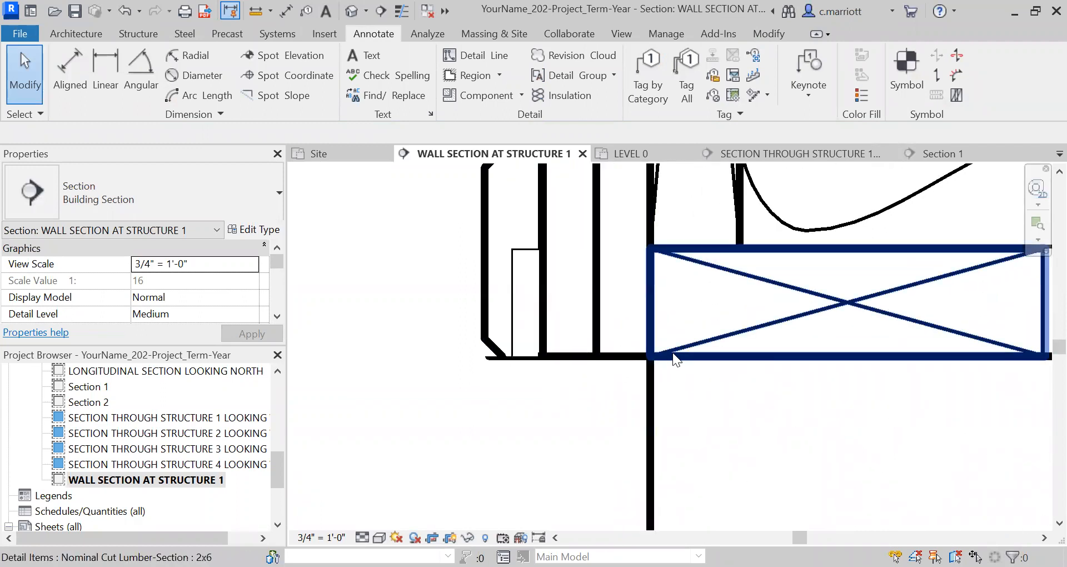
scroll(706, 335, "down", 2)
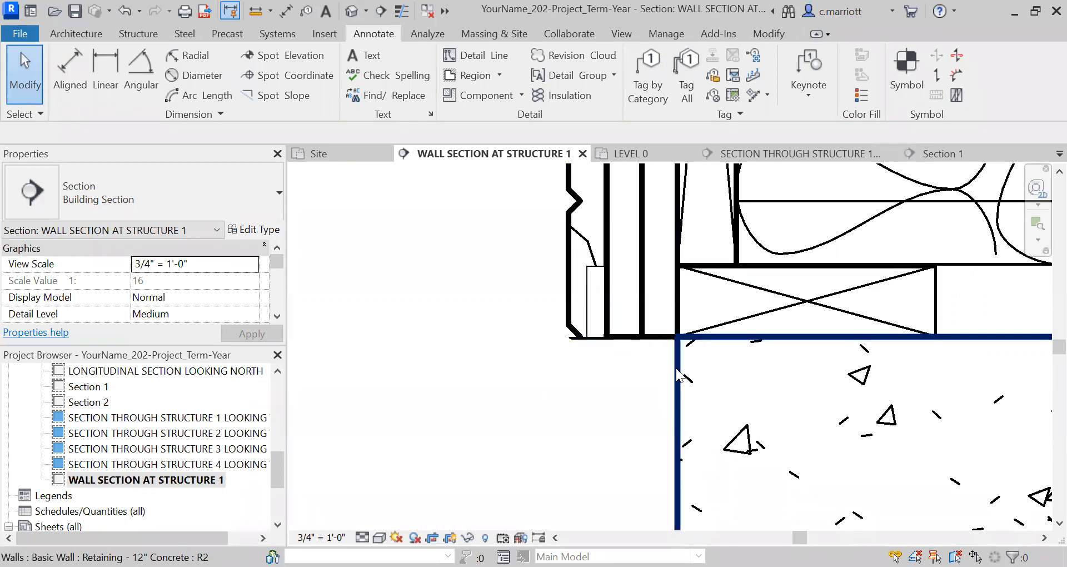
scroll(717, 366, "down", 2)
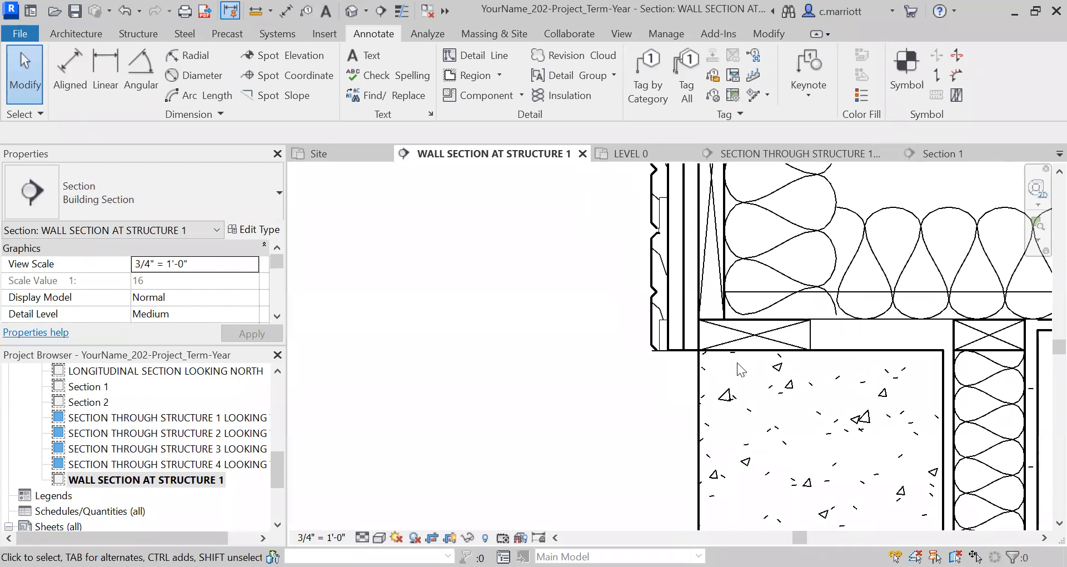
scroll(724, 380, "up", 3)
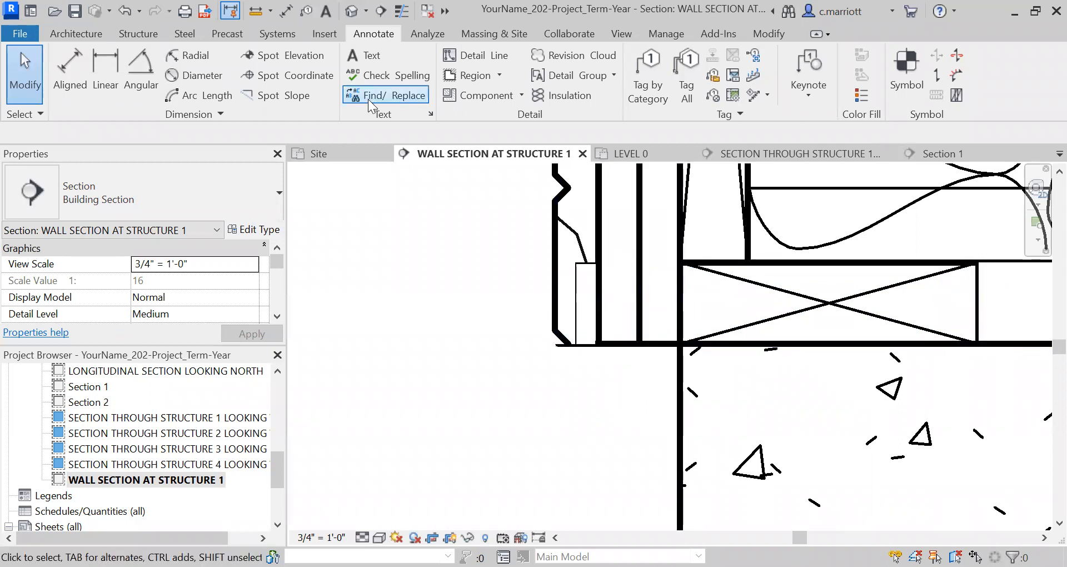
Create a rectangular masking region about 2 5/16" wide over the bottom edge line of the siding, strapping and sheathing, using invisible lines
left_click(502, 74)
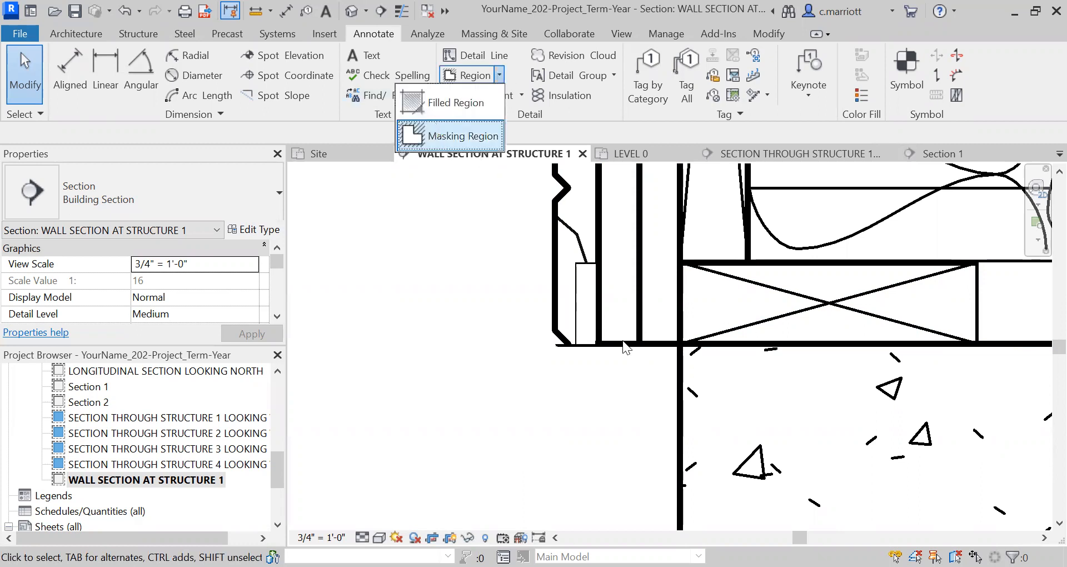
scroll(631, 353, "up", 3)
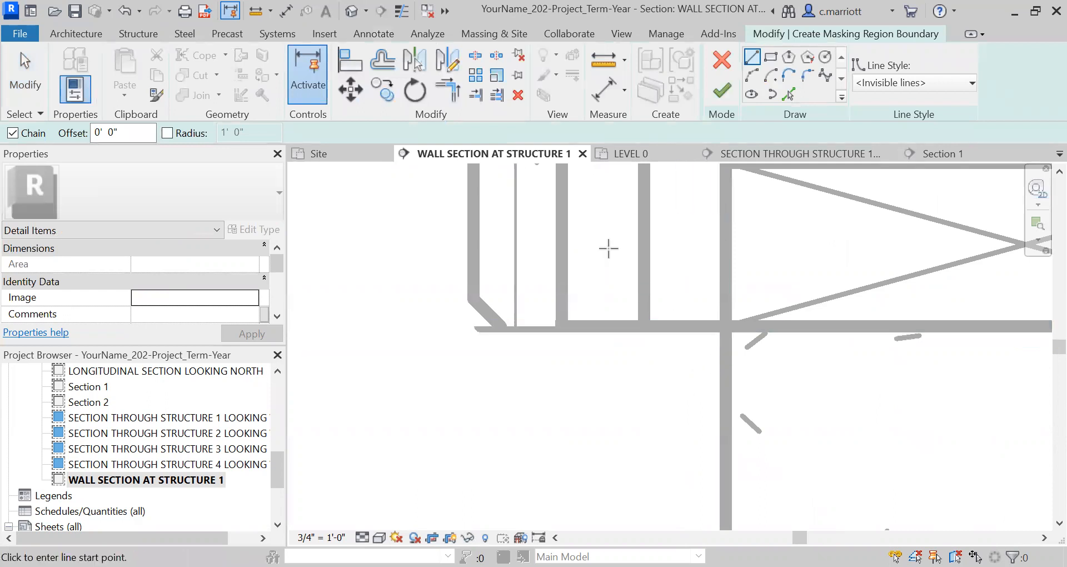
left_click(724, 314)
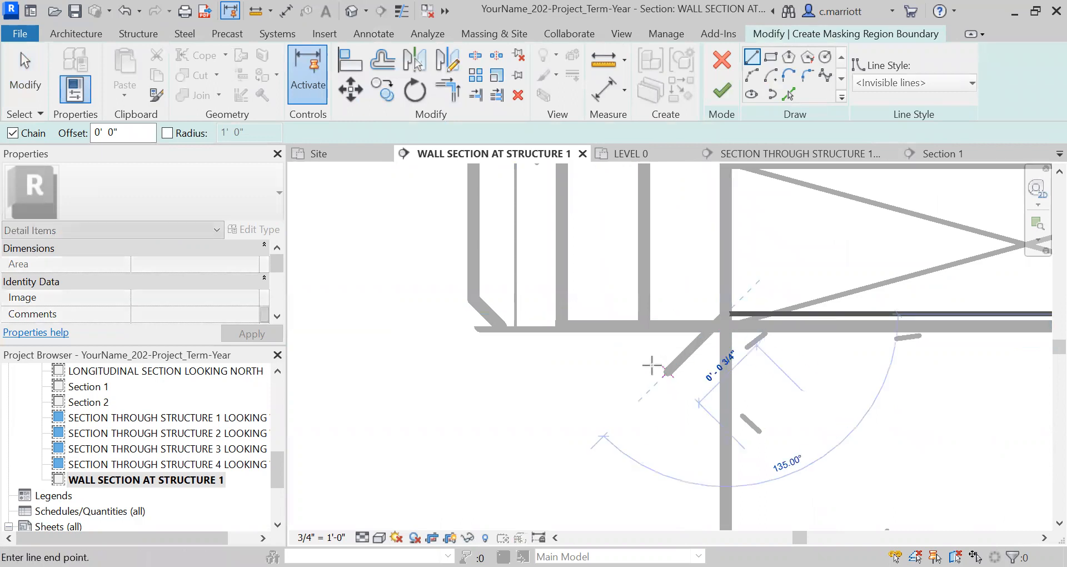
left_click(770, 57)
left_click(725, 313)
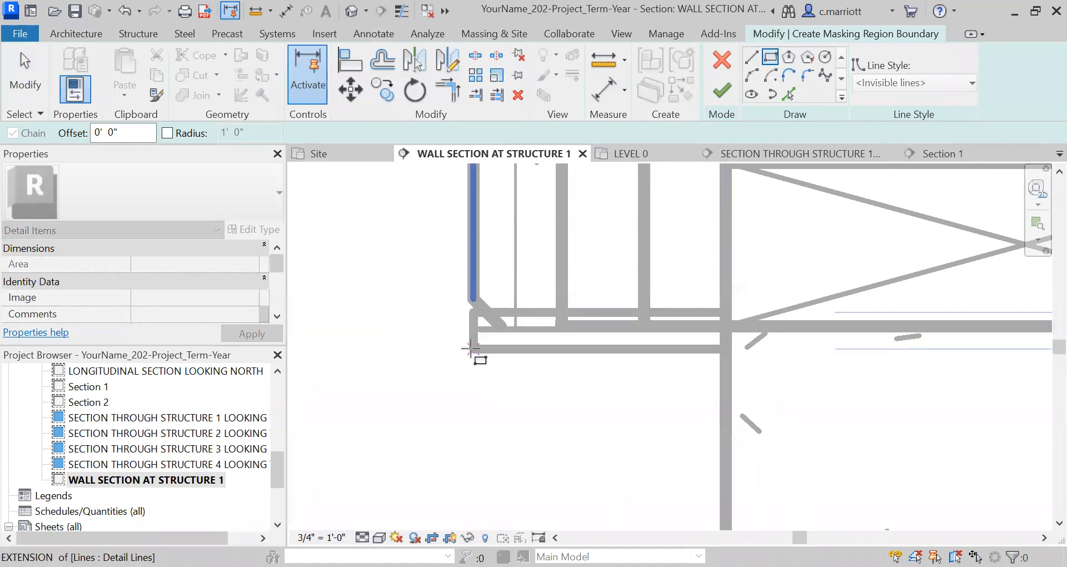
left_click(471, 349)
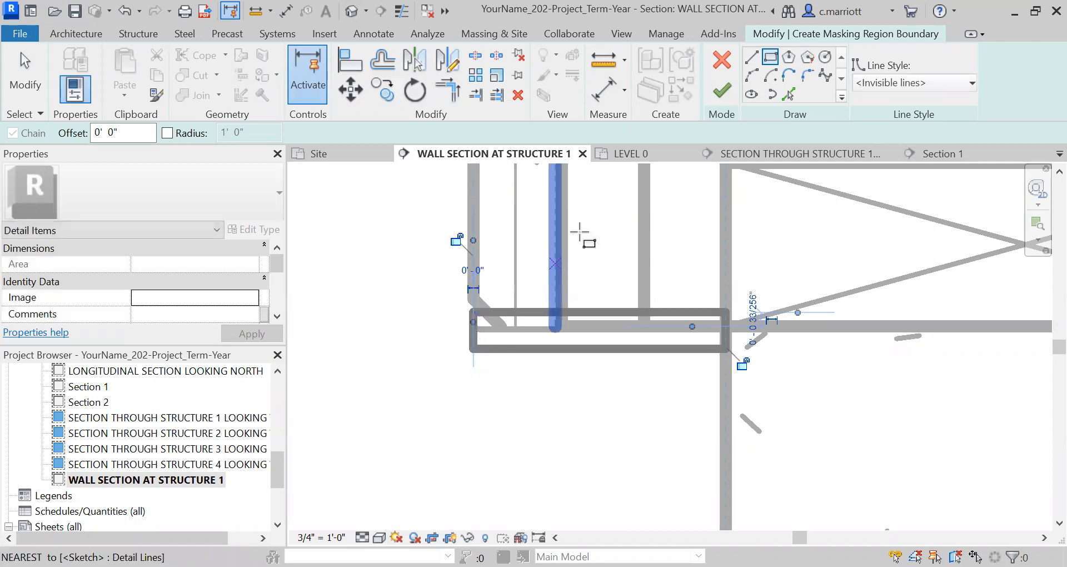
left_click(723, 90)
left_click(590, 395)
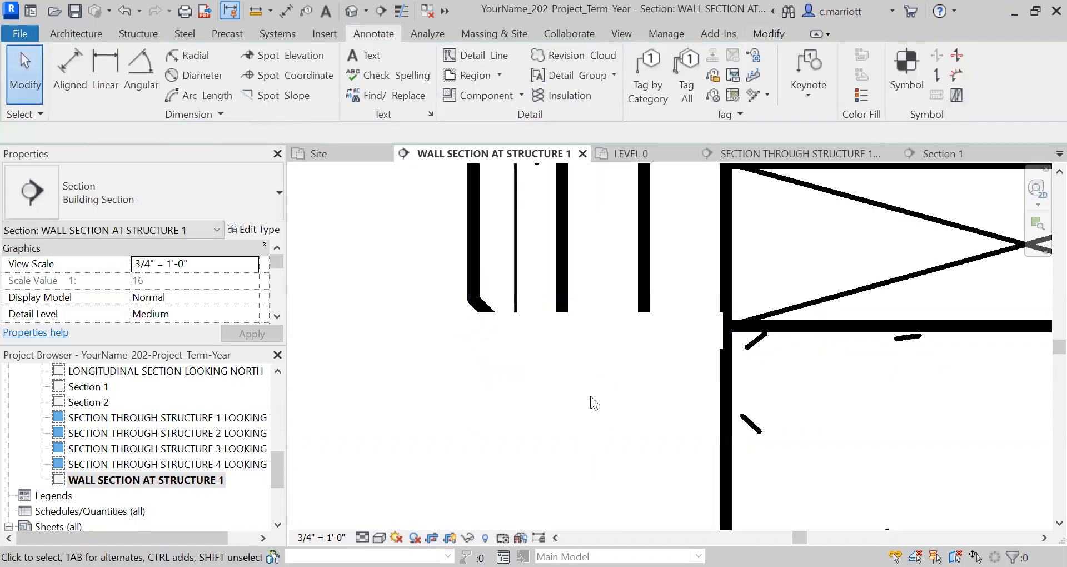
Pull the masking region's inner edge slightly outward so it no longer covers the foundation wall's exterior face line
scroll(590, 395, "down", 2)
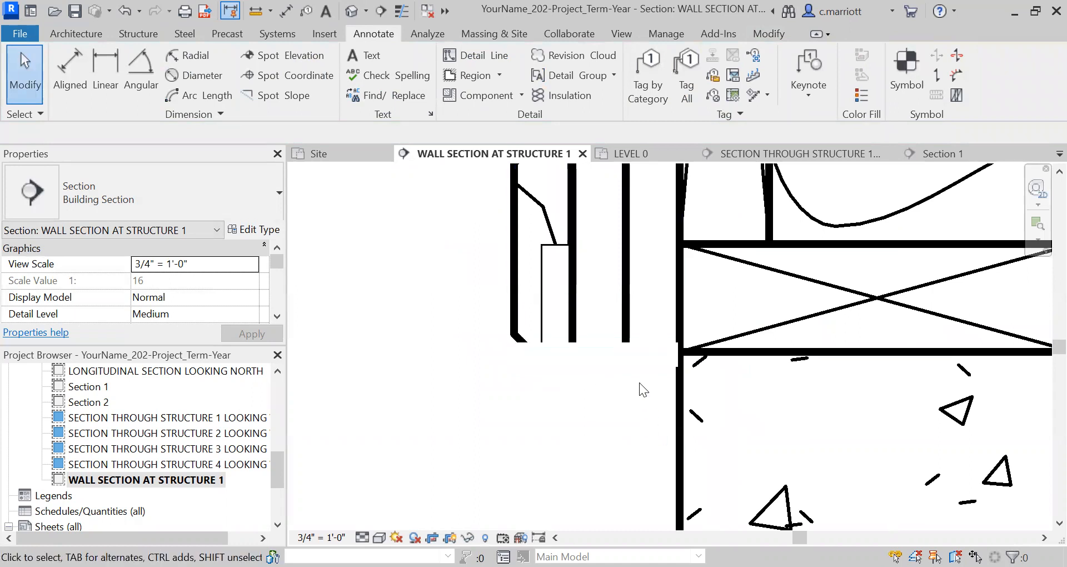
scroll(649, 317, "up", 2)
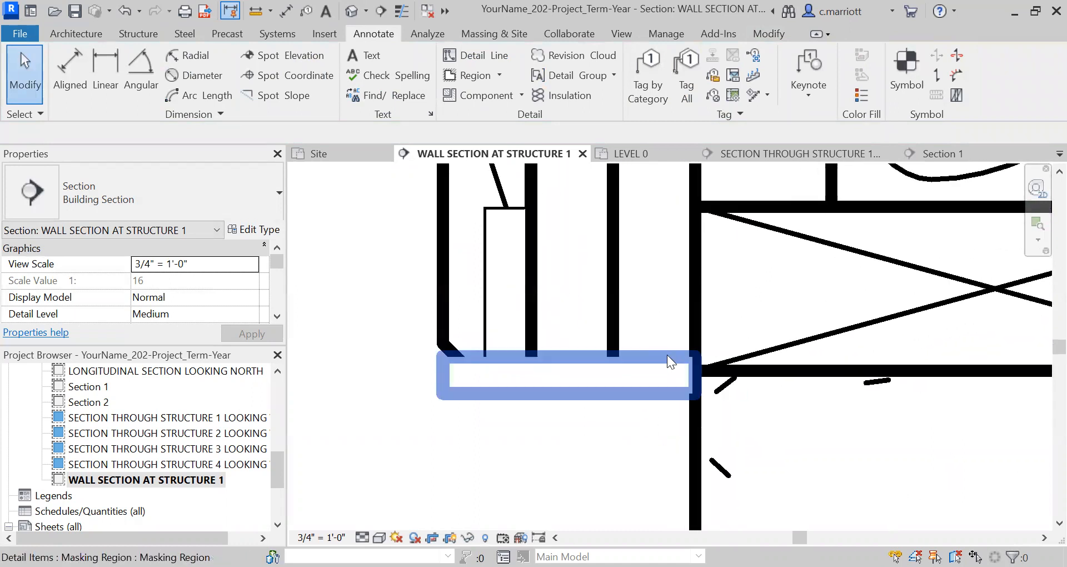
left_click(668, 361)
scroll(679, 369, "up", 2)
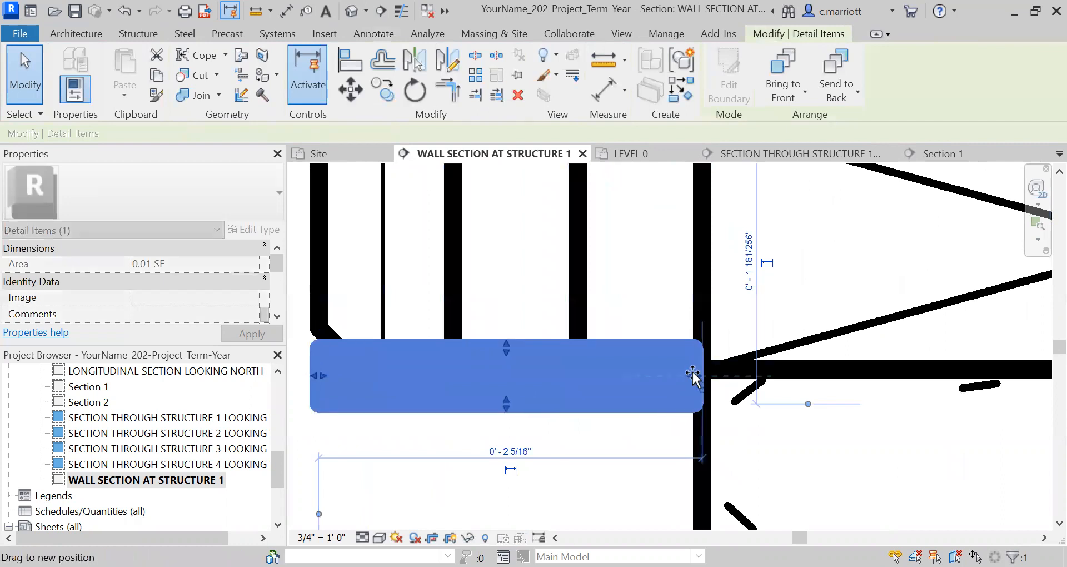
left_click_drag(684, 367, 694, 382)
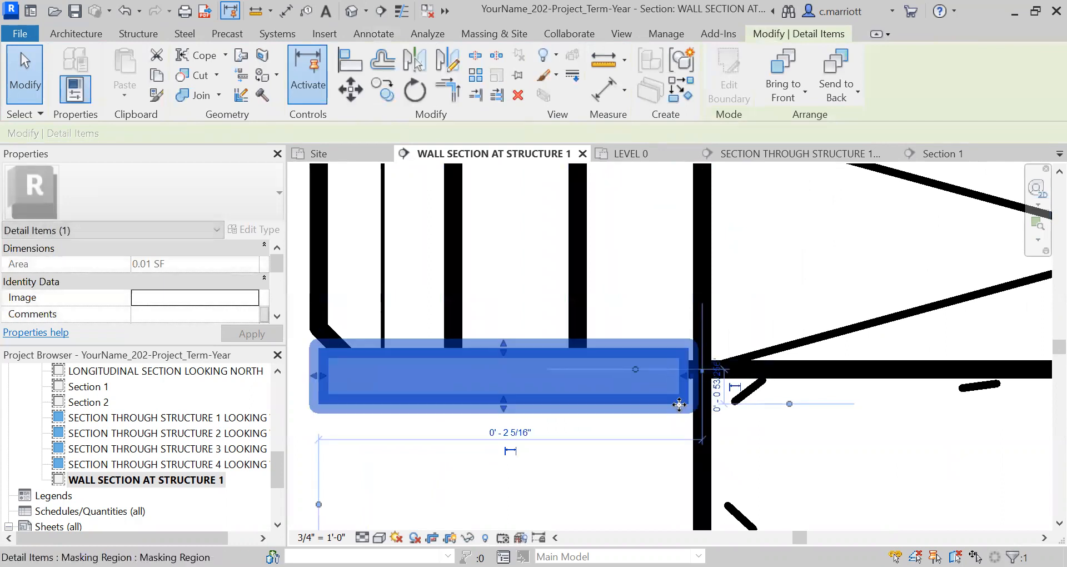
left_click(620, 474)
scroll(628, 416, "down", 5)
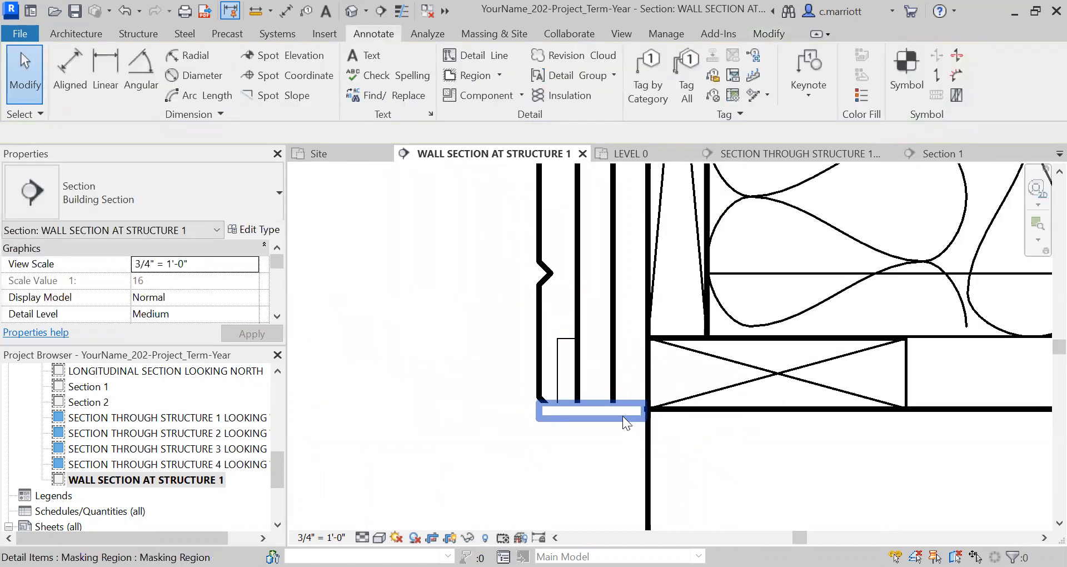
Draw Thin-Medium detail lines from the sheathing's outer face 1" down, returning 3/4" across to the foundation wall's exterior face
scroll(607, 416, "up", 3)
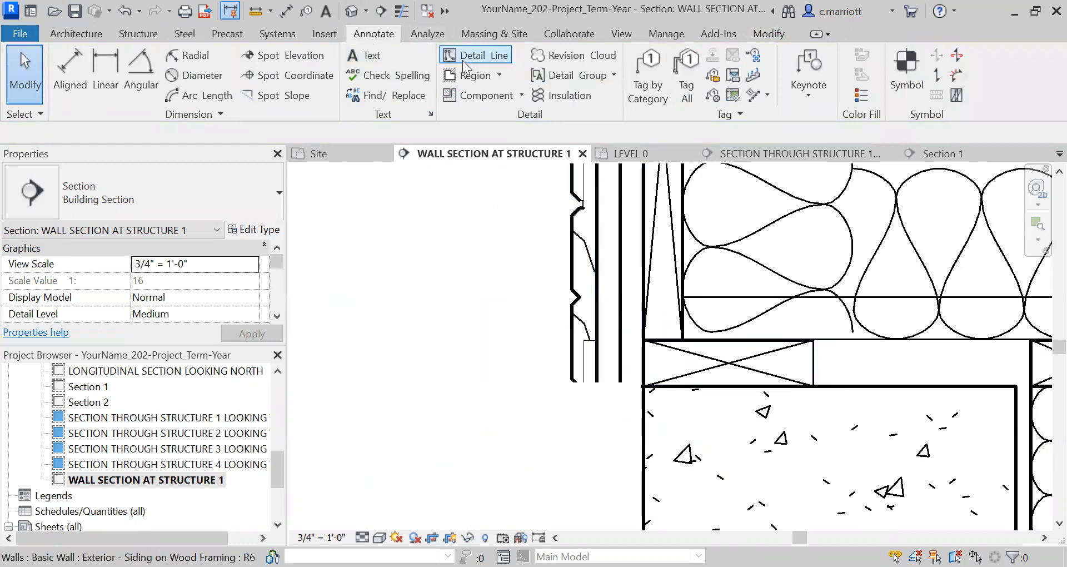
left_click(620, 376)
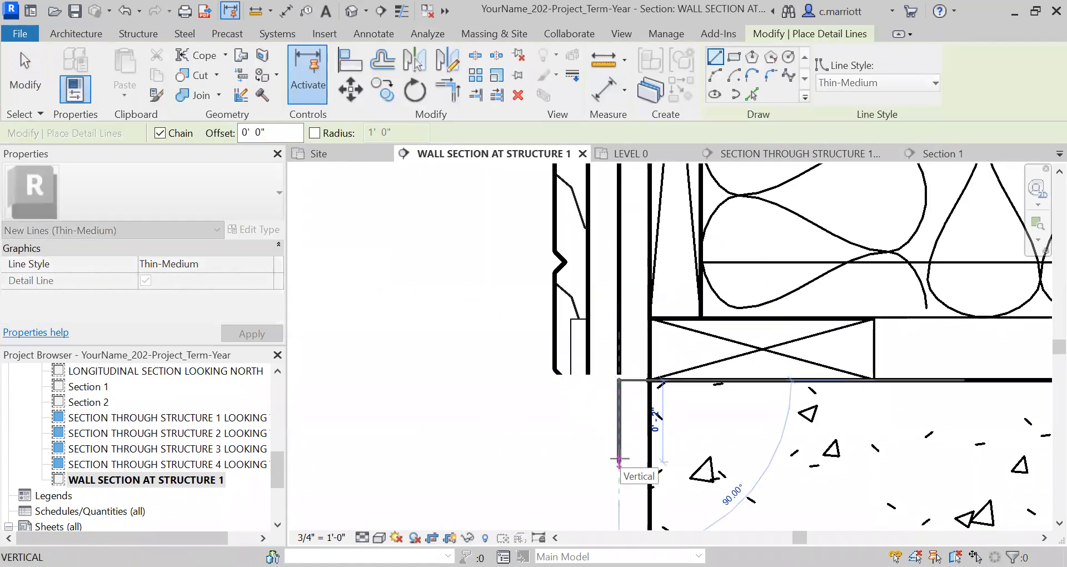
type("1")
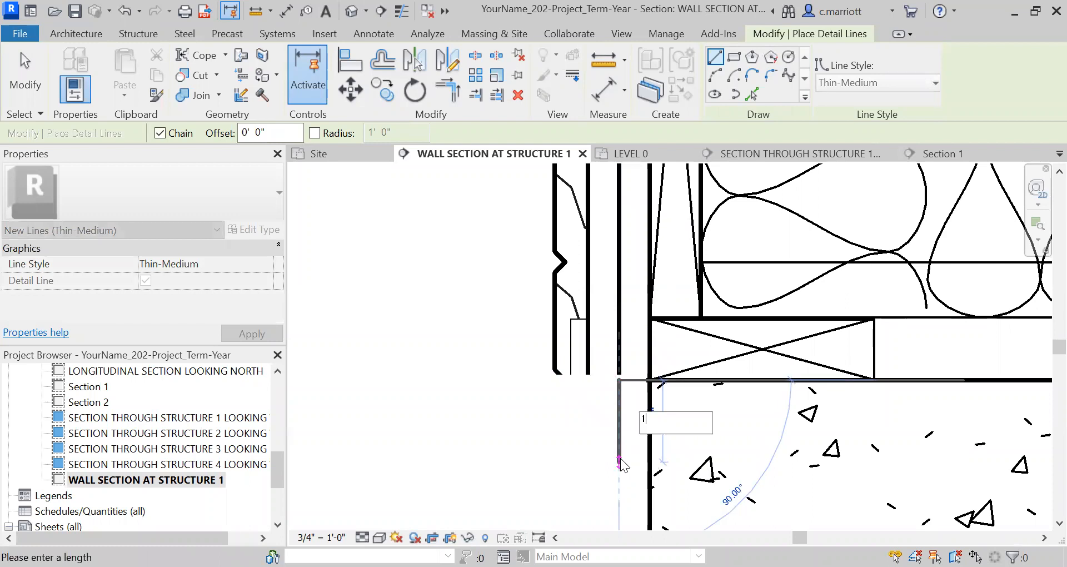
type("6\"")
key("Return")
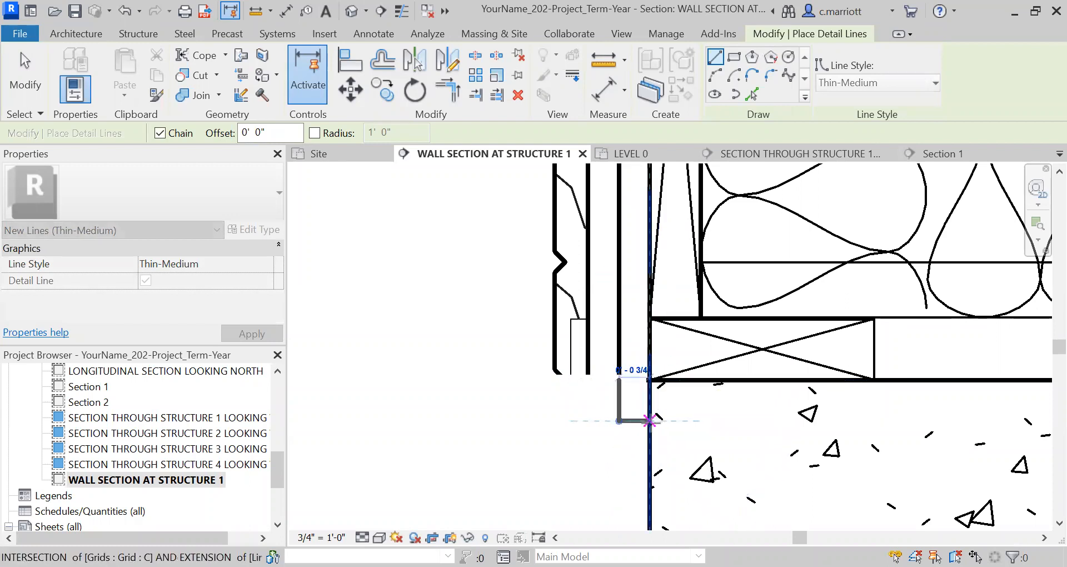
left_click(649, 421)
key("Escape")
key("Escape")
scroll(617, 399, "up", 1)
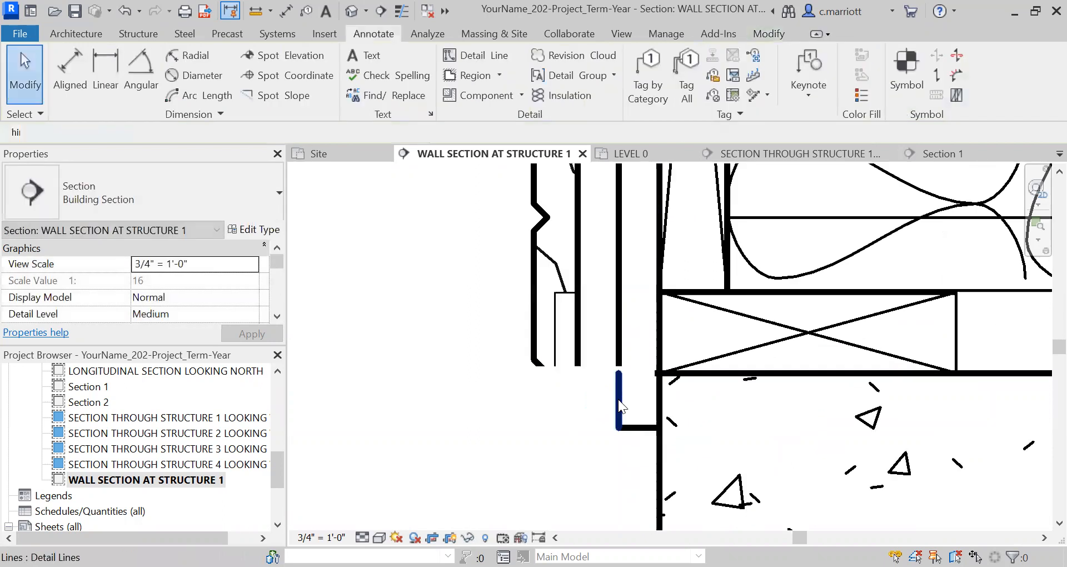
Stretch the upper end of the new vertical detail line up past the masked gap to overlap the sheathing's outer face line
left_click(618, 398)
left_click_drag(623, 377, 621, 352)
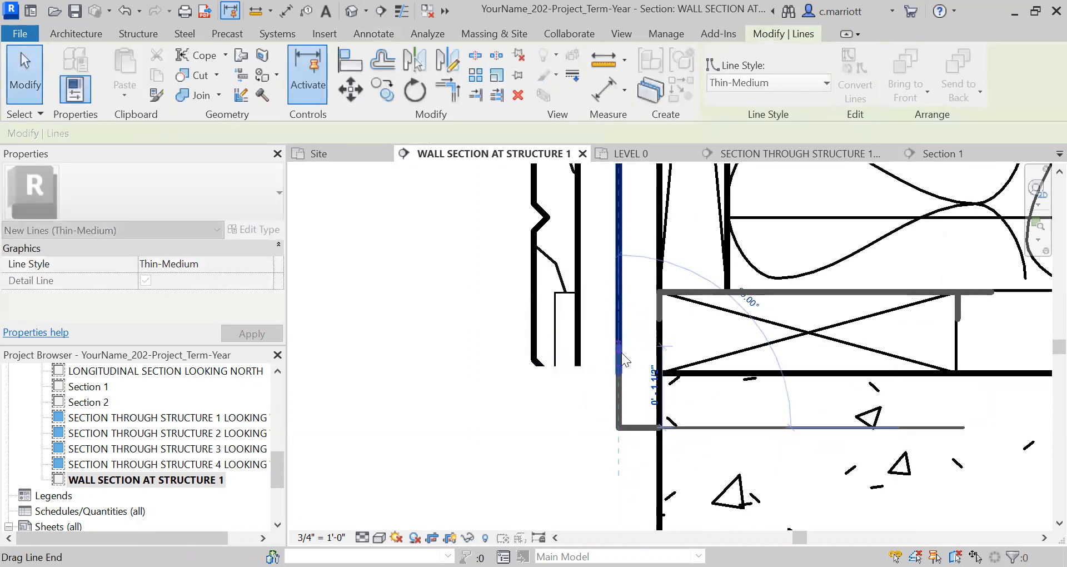
left_click(581, 447)
Inspect the masked corner at the sill plate and the cut-off lower end of the V-shiplap siding profile
scroll(594, 419, "up", 2)
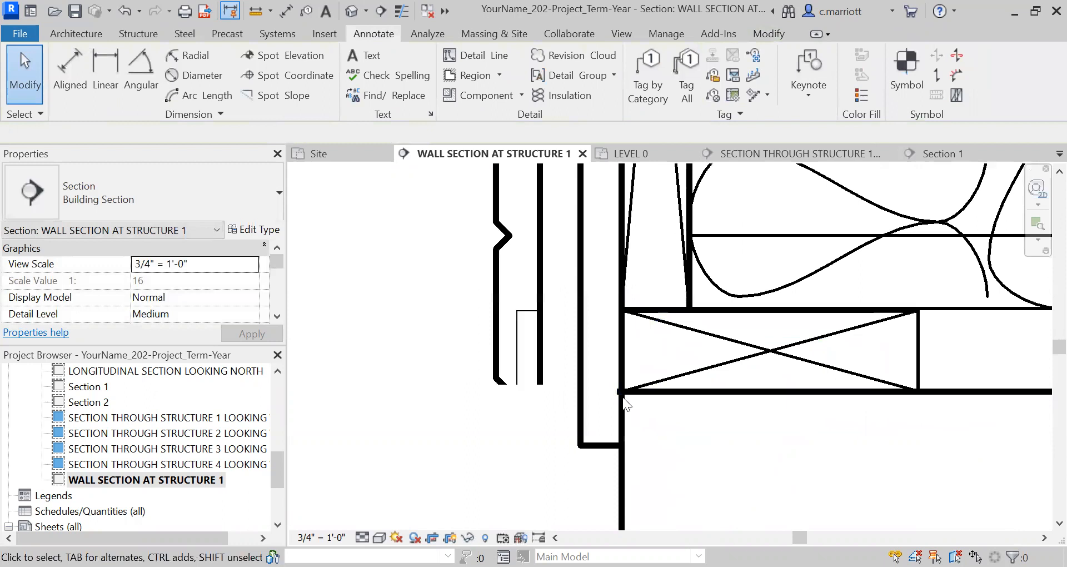
left_click(659, 390)
key("Escape")
scroll(614, 383, "up", 2)
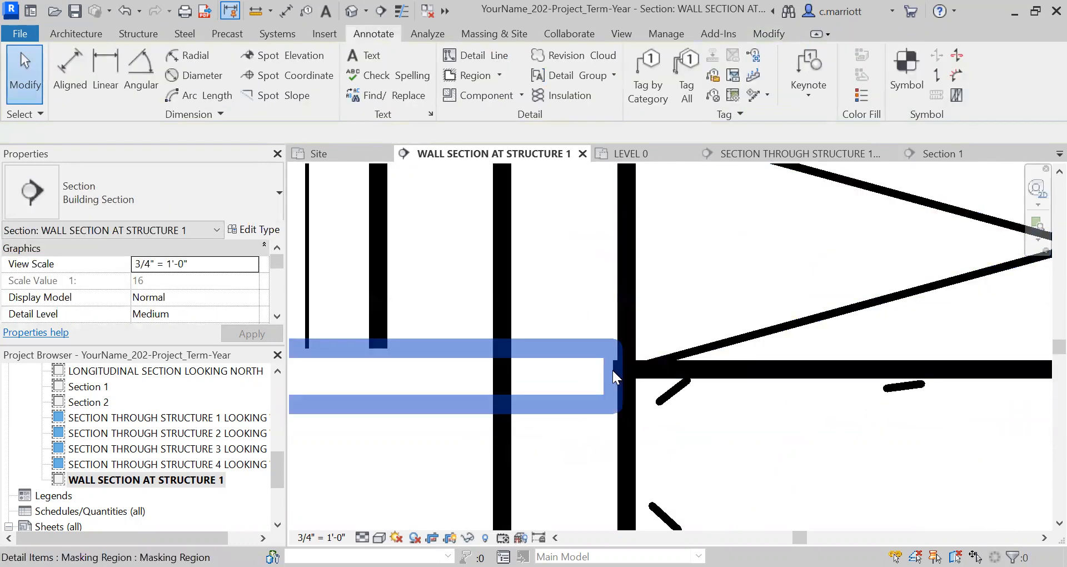
scroll(482, 349, "down", 2)
scroll(451, 410, "down", 2)
scroll(510, 375, "down", 1)
scroll(469, 401, "up", 2)
scroll(471, 383, "down", 1)
scroll(483, 445, "up", 2)
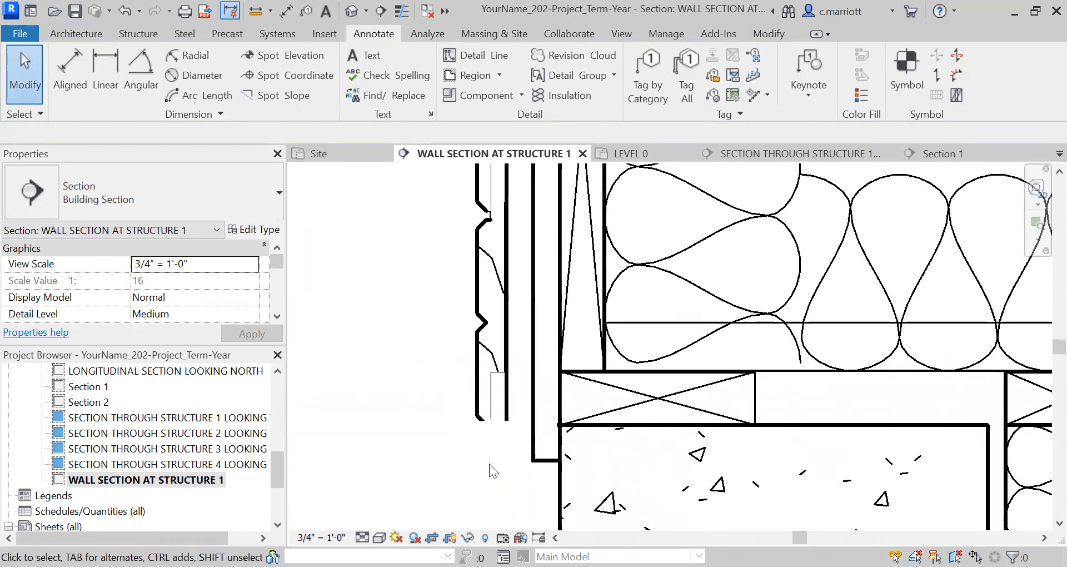
scroll(494, 423, "up", 1)
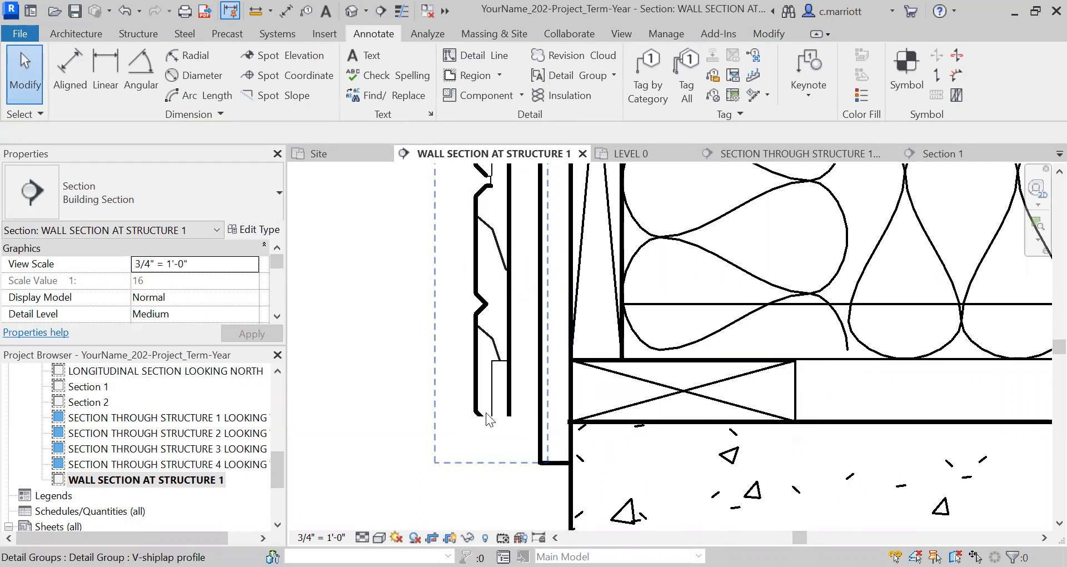
scroll(489, 407, "up", 2)
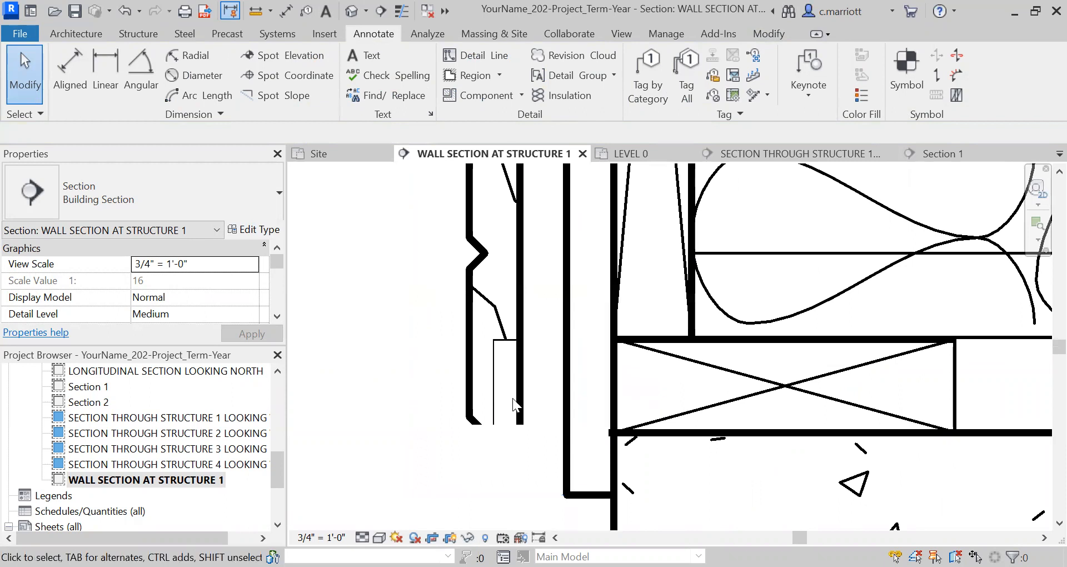
scroll(515, 456, "down", 2)
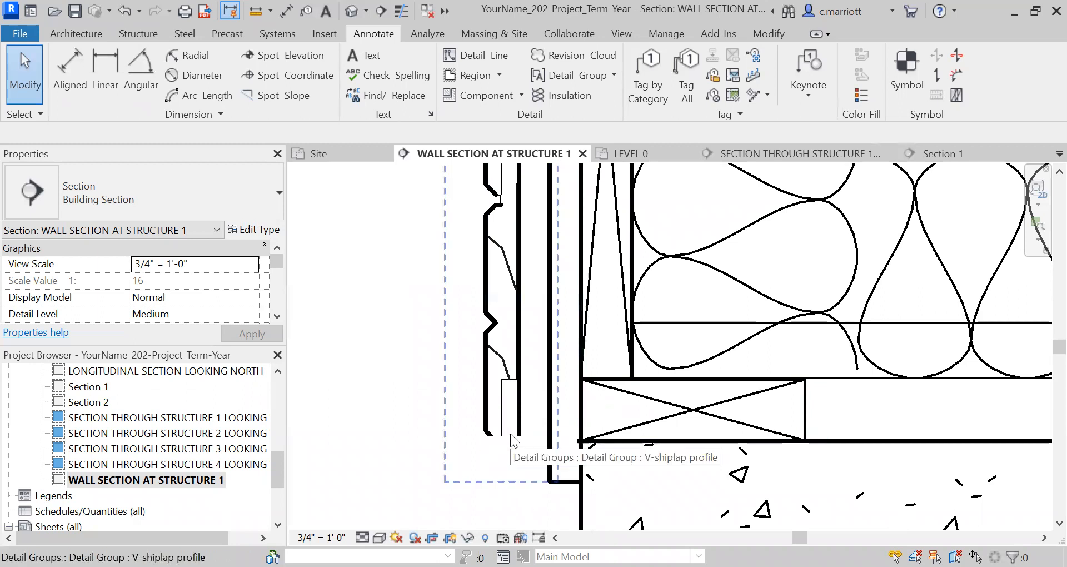
Draw detail lines extending the siding's back face down level with the sheathing, across to its front face, and up to close the V-notch
left_click(478, 59)
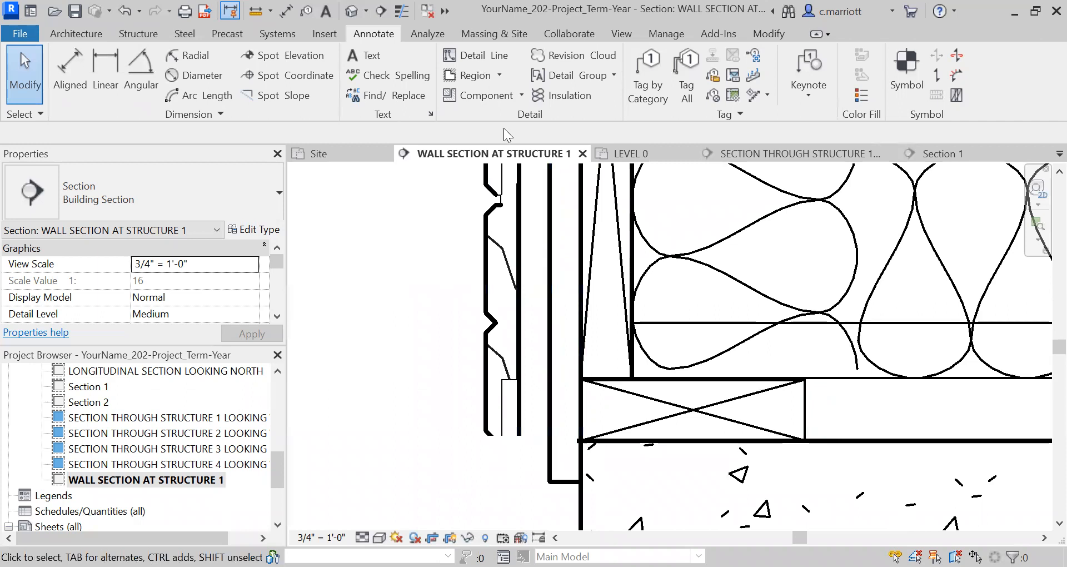
left_click(518, 436)
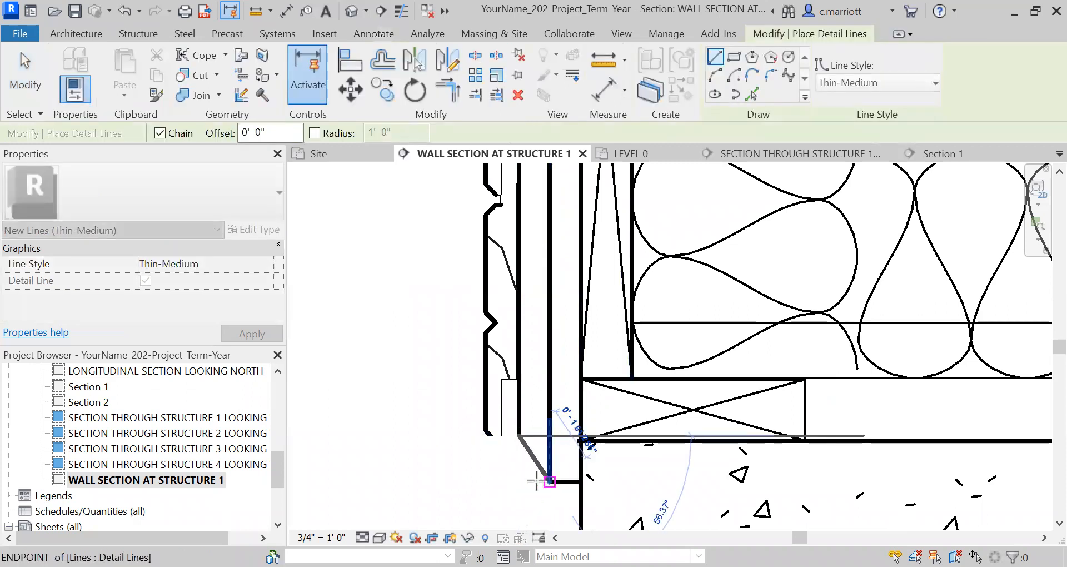
left_click(518, 481)
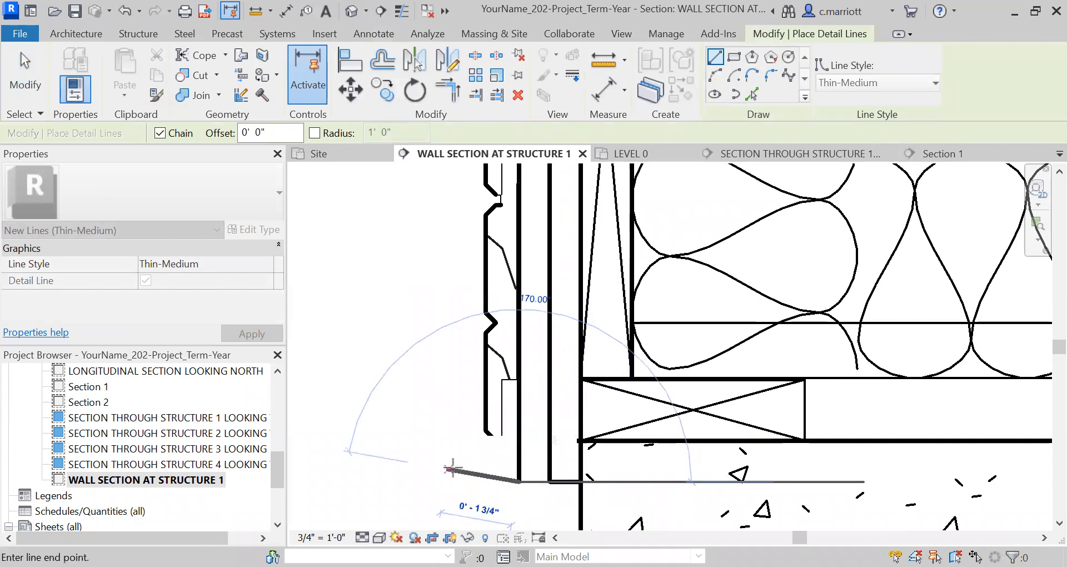
left_click(485, 481)
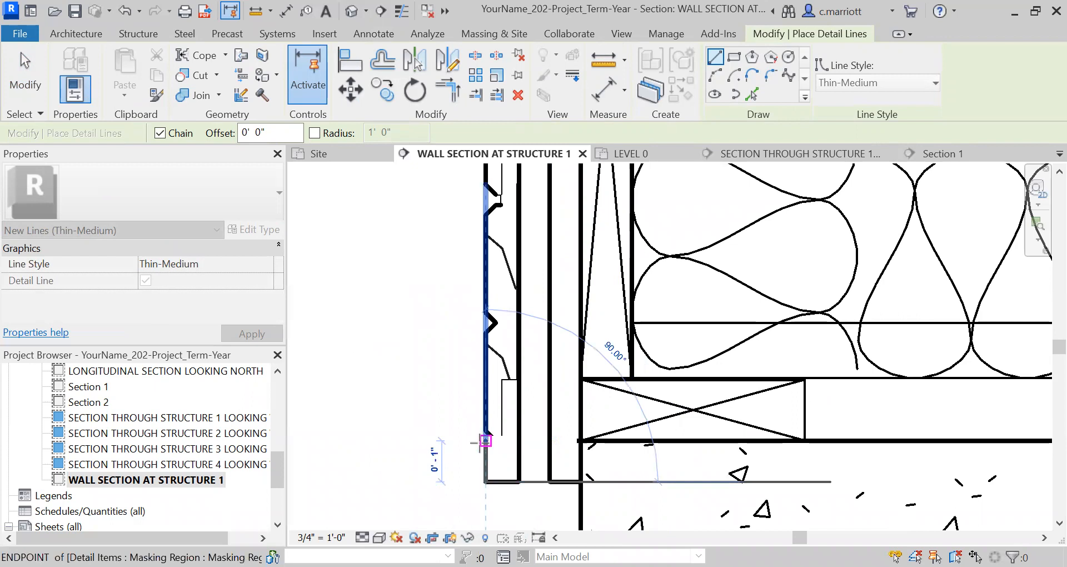
scroll(487, 440, "up", 2)
left_click(487, 440)
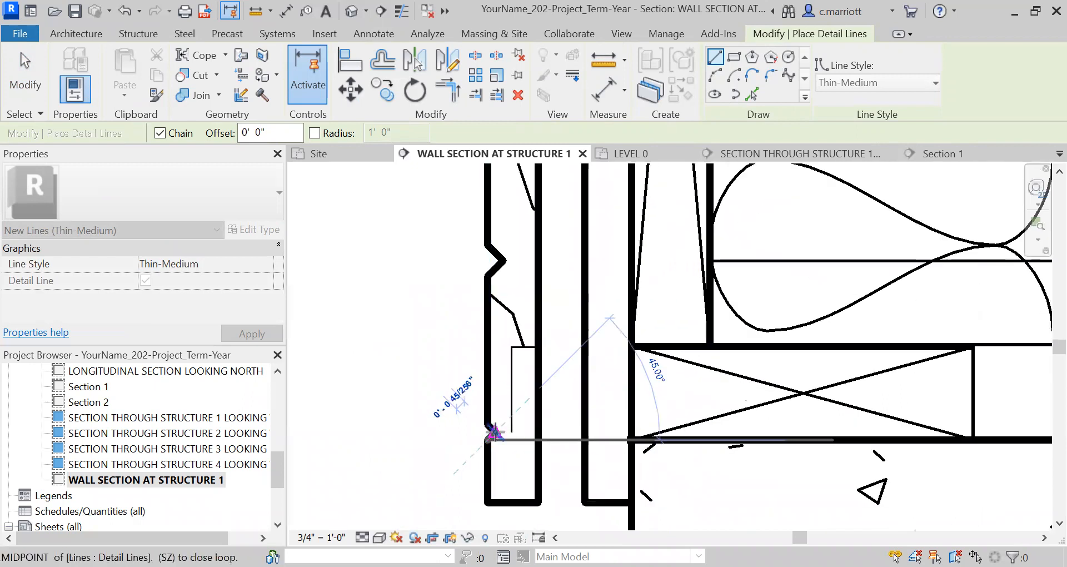
key("Escape")
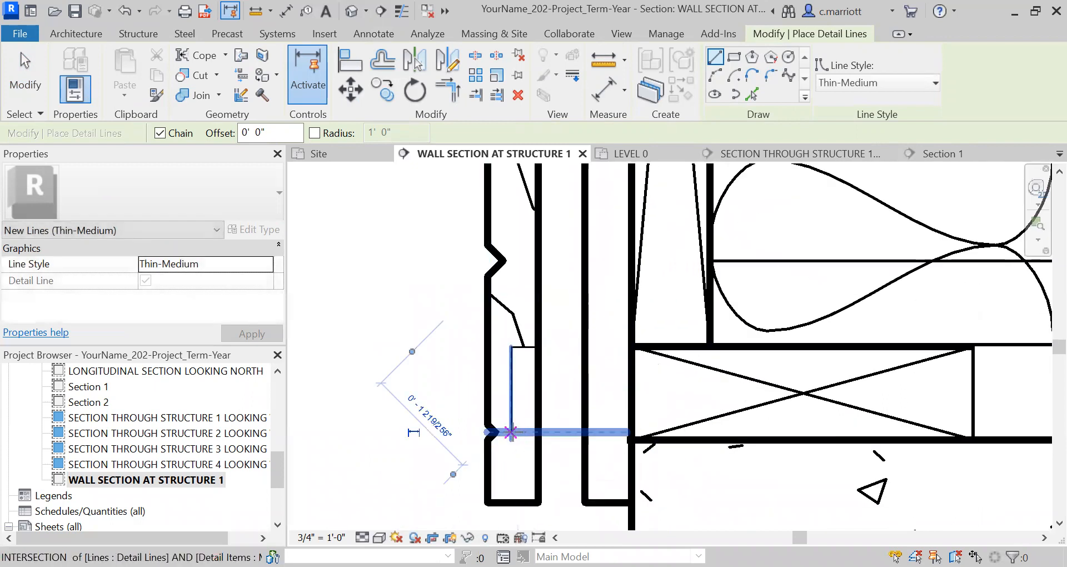
Draw a short horizontal detail line from the siding lap's lower corner to the V-notch and set its line style to <Thin Lines>
left_click(490, 431)
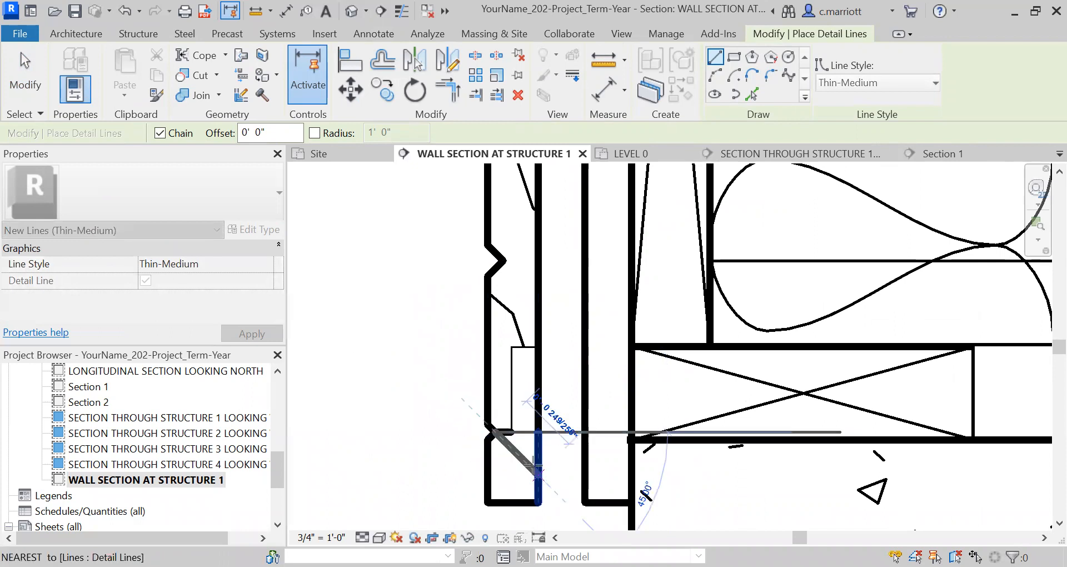
key("Escape")
scroll(531, 450, "up", 2)
key("Escape")
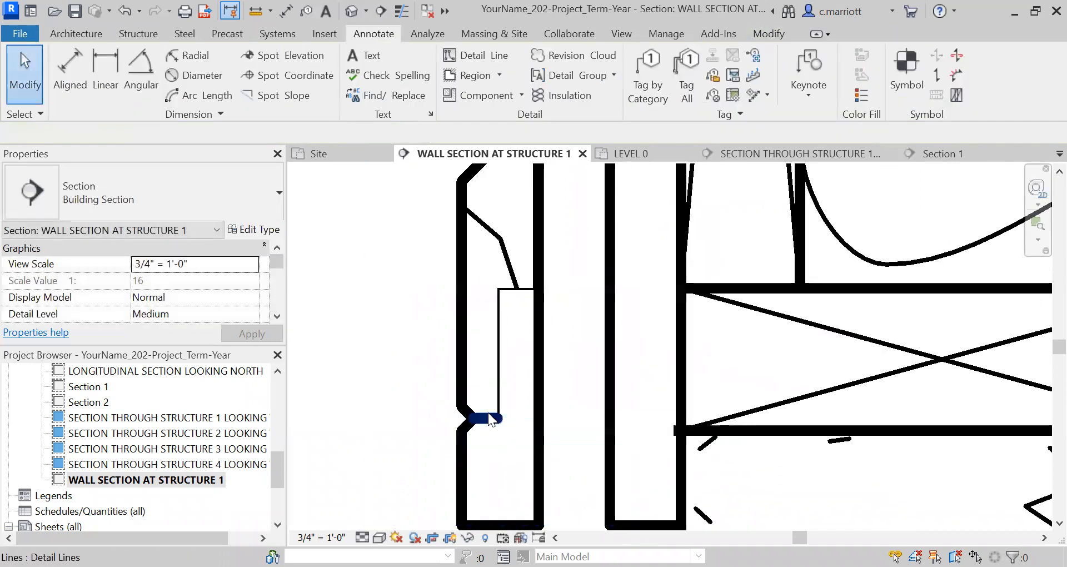
left_click(487, 420)
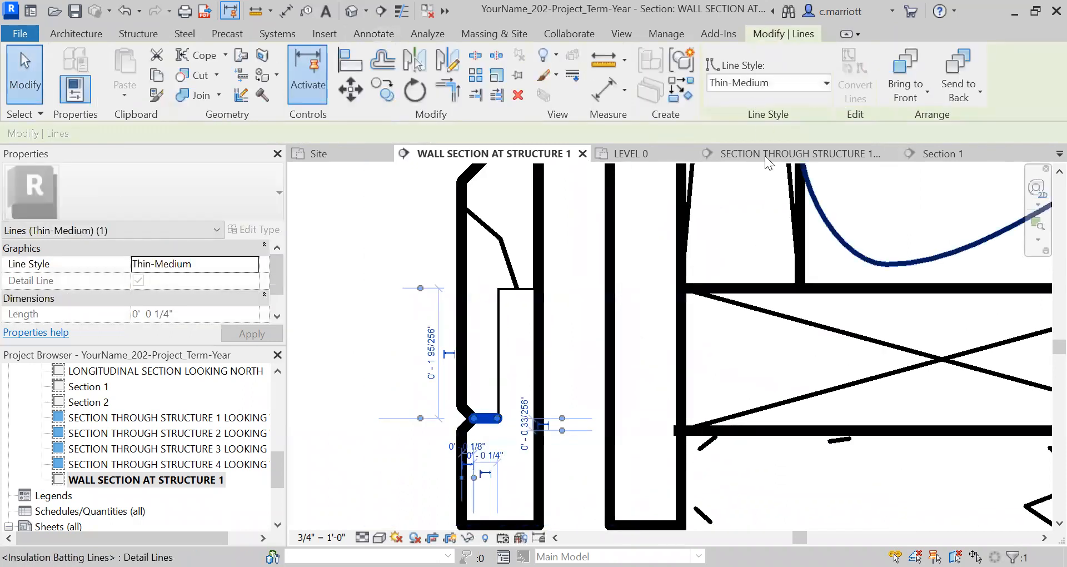
left_click(815, 86)
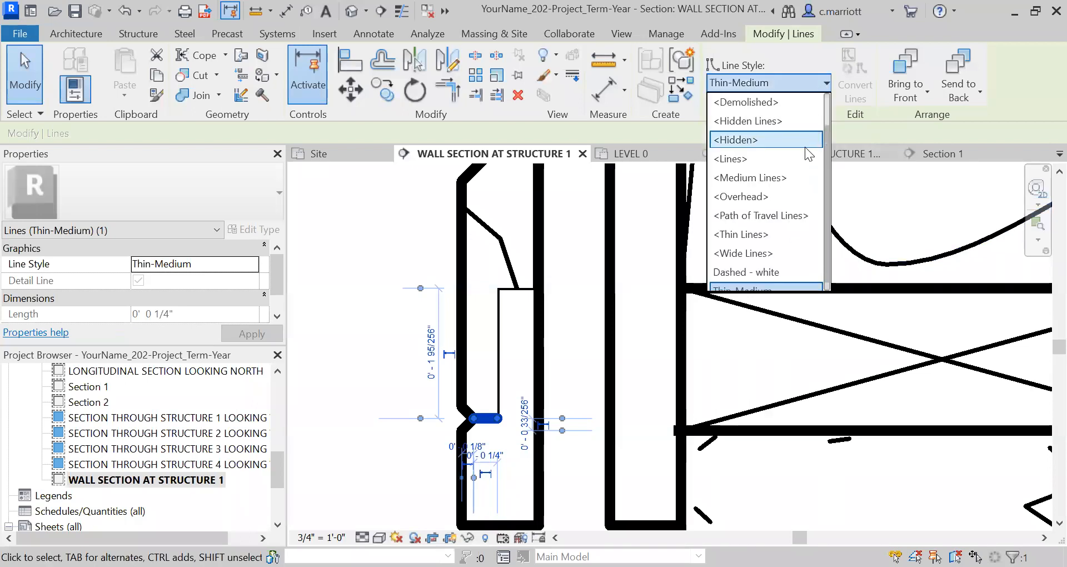
left_click(747, 234)
left_click(392, 382)
Draw a <Thin Lines> detail line across the gap between the lower ends of the sheathing and the siding
scroll(414, 371, "down", 6)
scroll(439, 411, "up", 5)
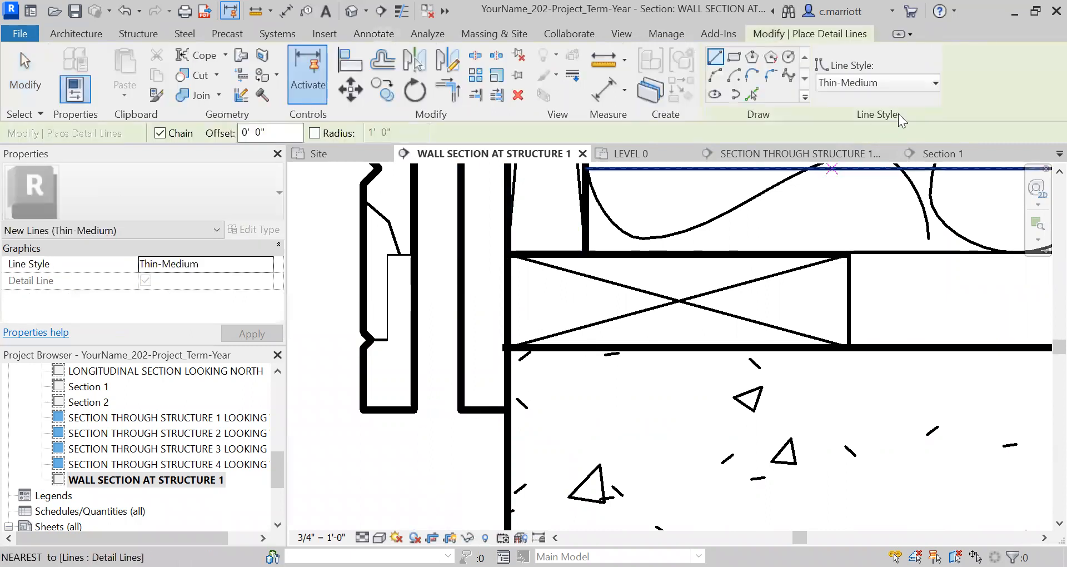
left_click(931, 85)
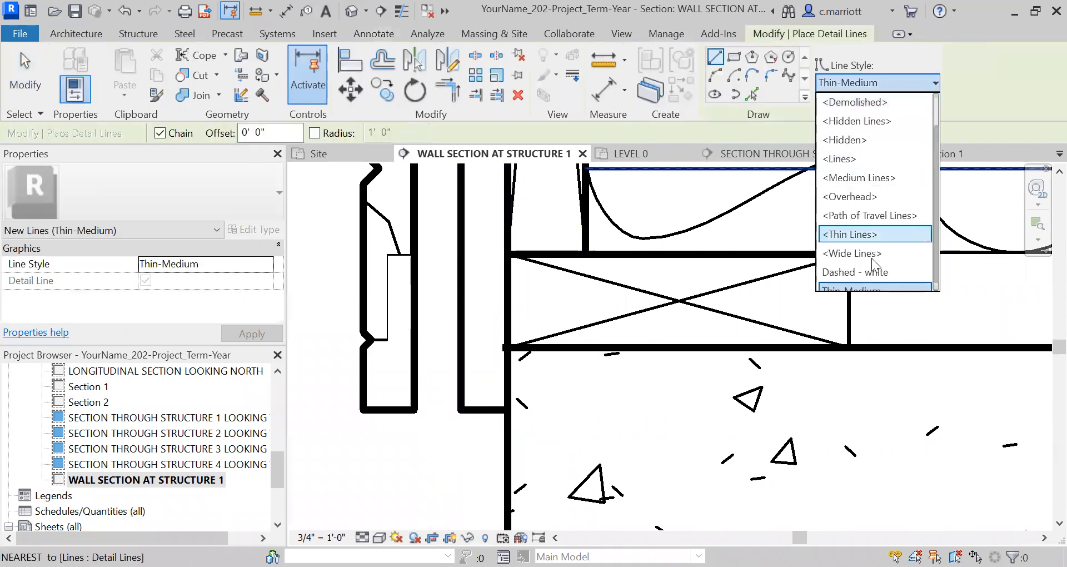
left_click(850, 234)
left_click(461, 410)
left_click(414, 410)
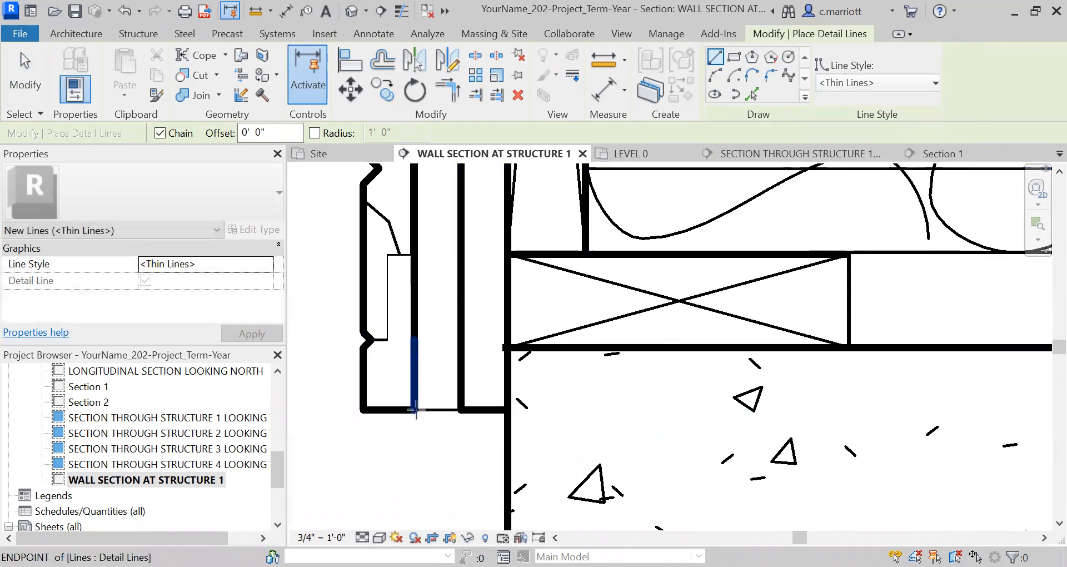
key("Escape")
key("Escape")
scroll(430, 397, "down", 2)
scroll(467, 338, "down", 3)
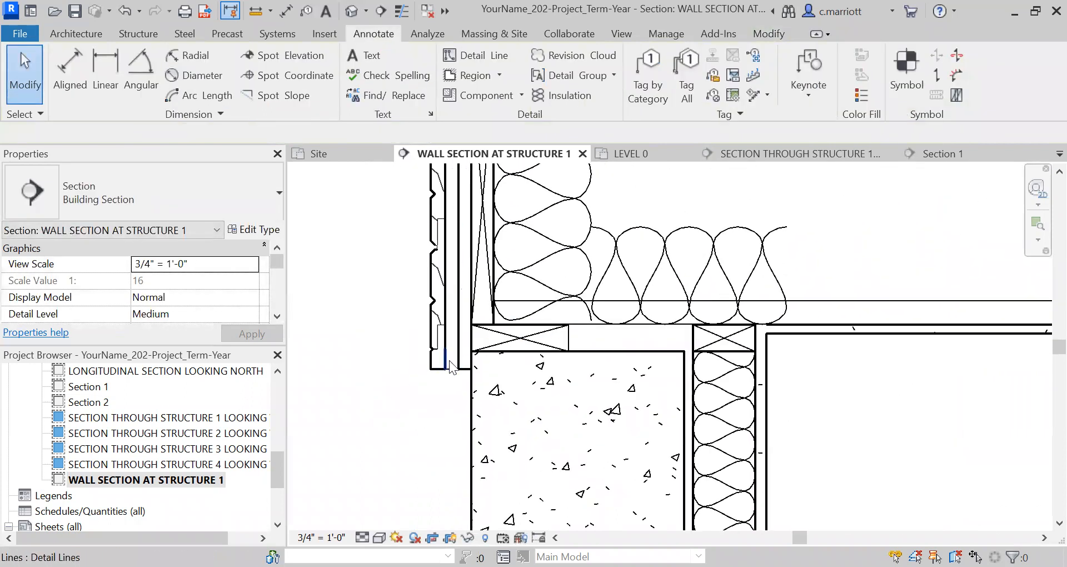
scroll(474, 368, "up", 5)
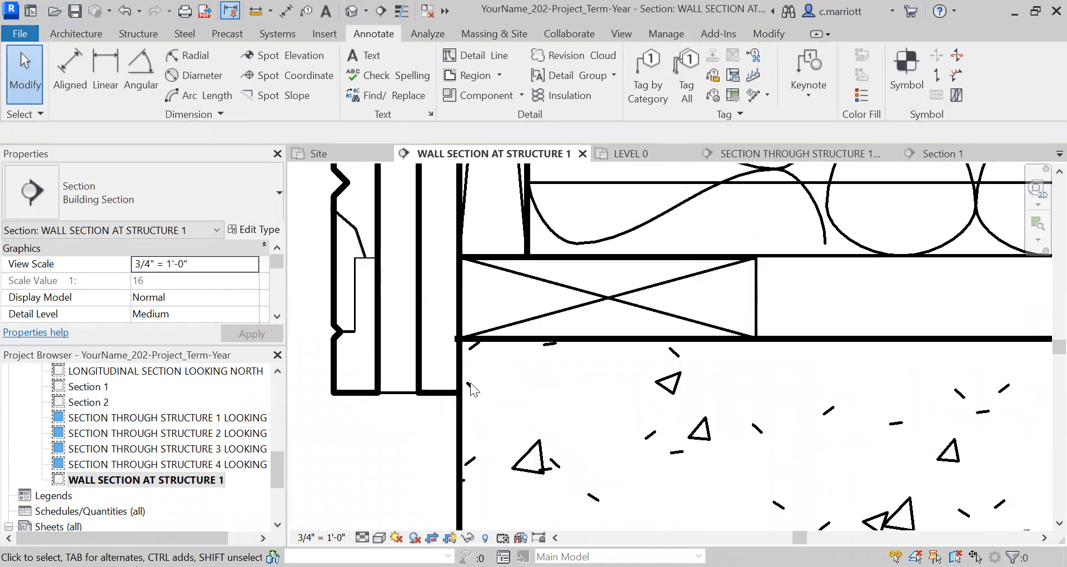
scroll(455, 352, "down", 1)
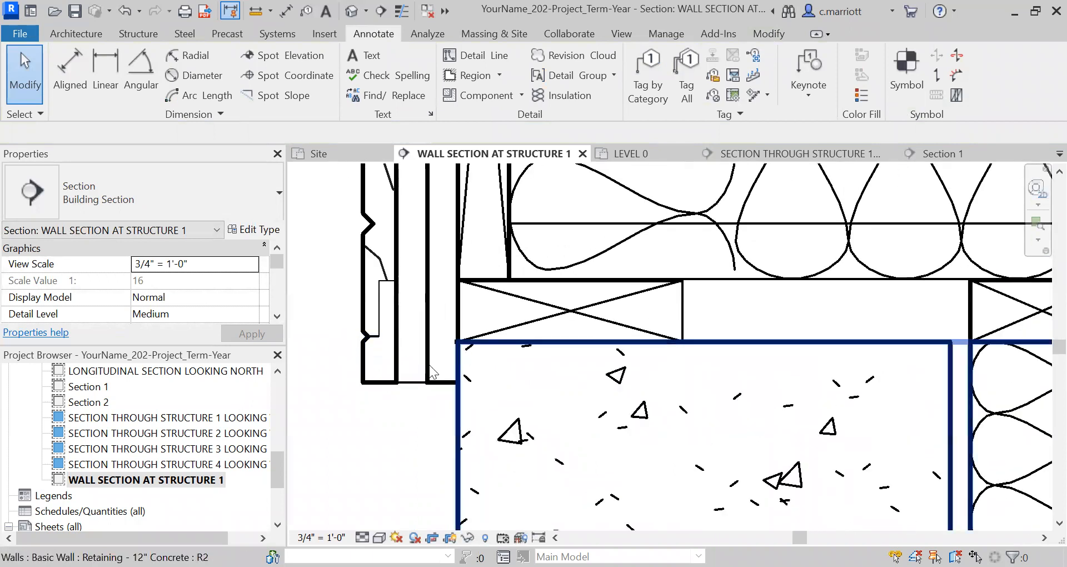
scroll(504, 396, "down", 1)
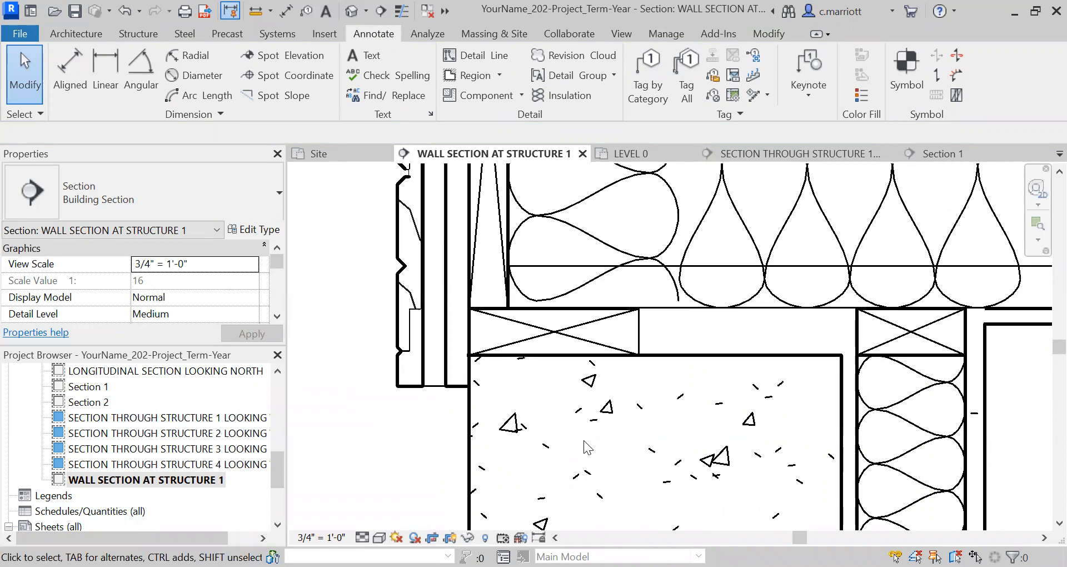
scroll(584, 441, "down", 2)
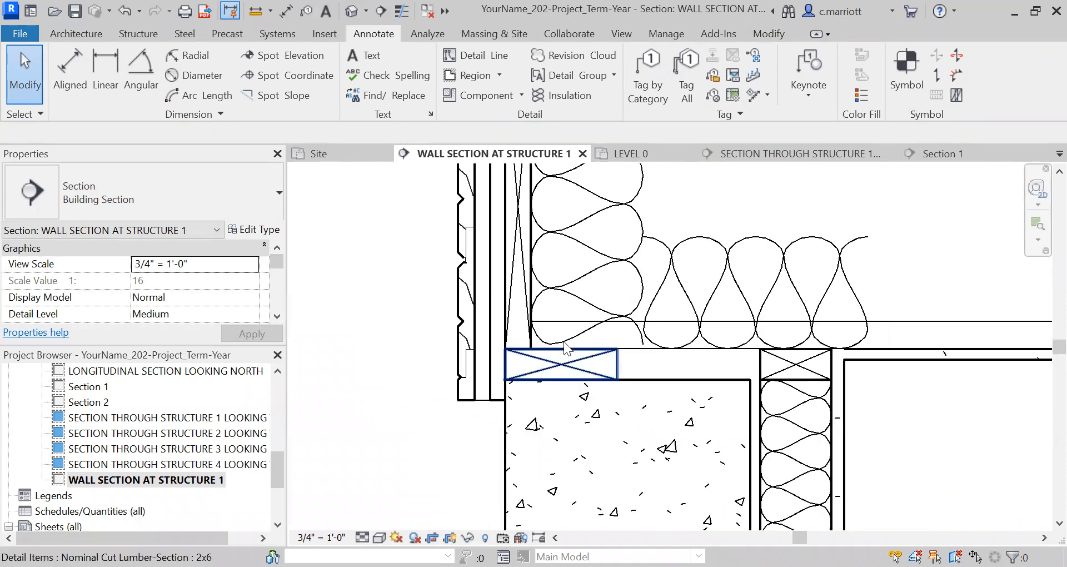